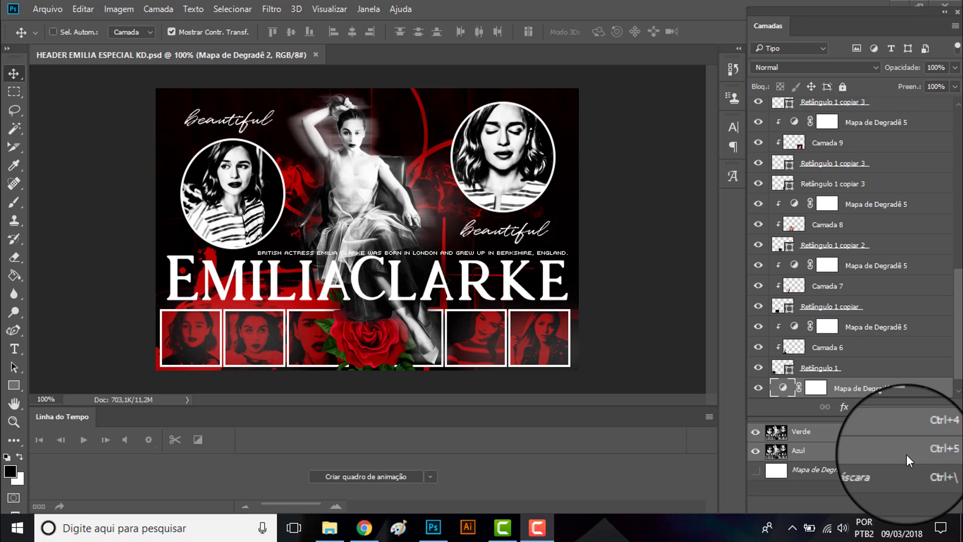
# Step: Create a new transparent document 600 px wide and 400 px high
pyautogui.click(49, 10)
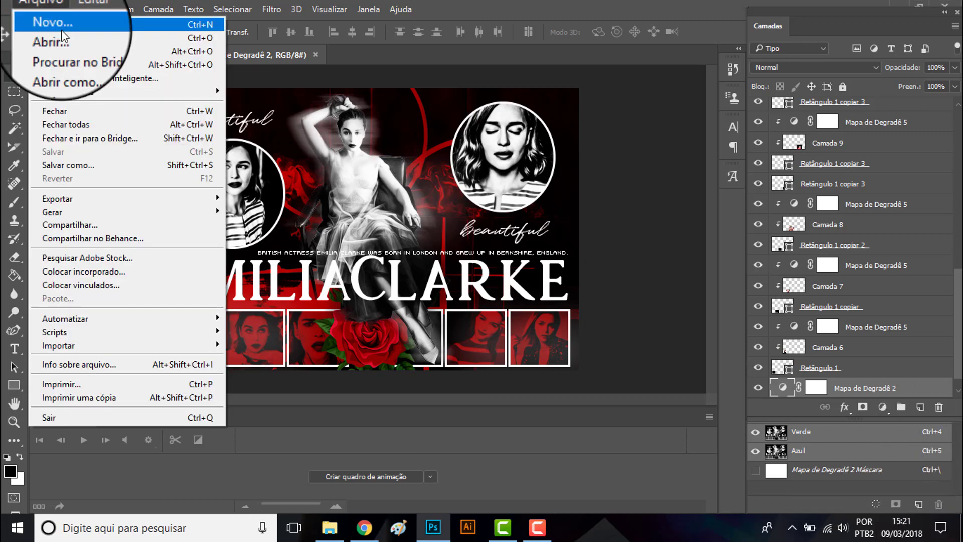
pyautogui.click(61, 29)
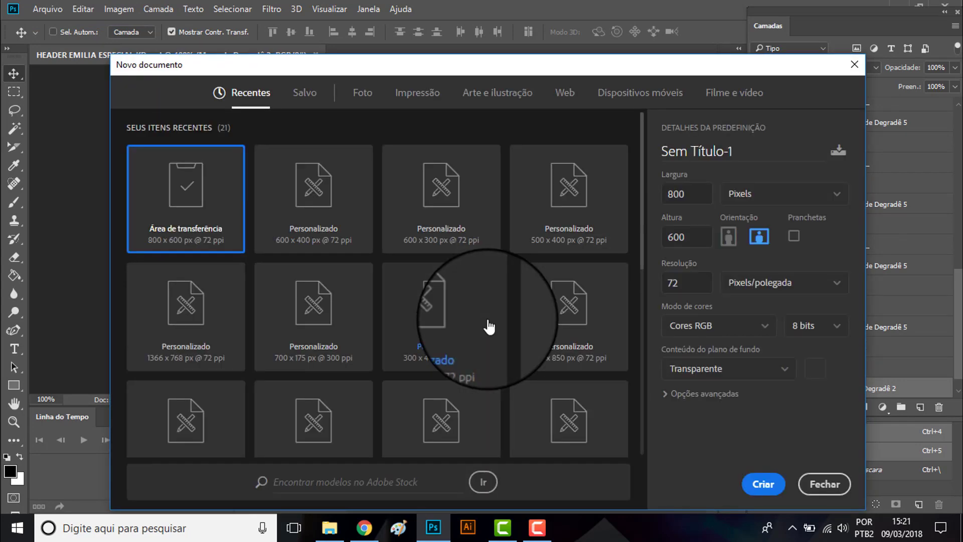
pyautogui.write('600')
pyautogui.press('Tab')
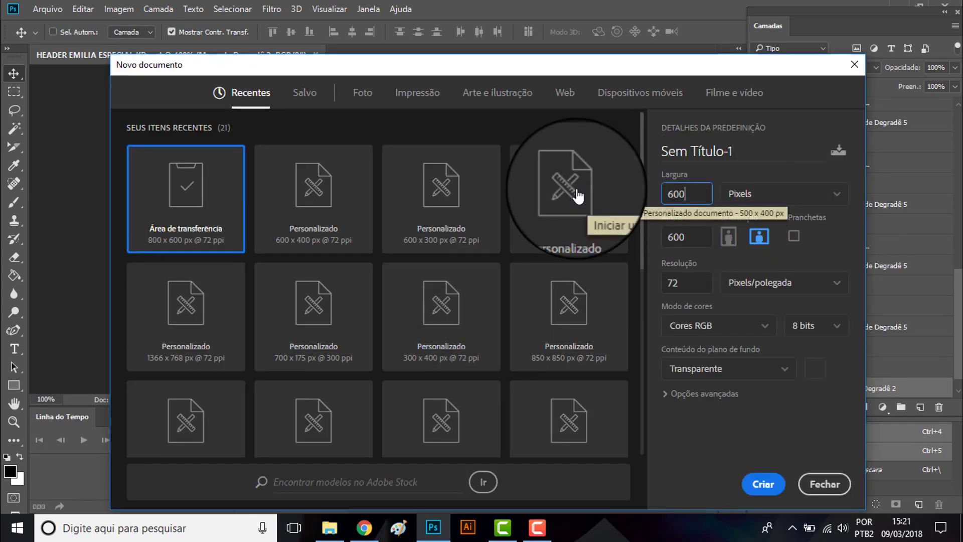
pyautogui.write('400')
pyautogui.press('Return')
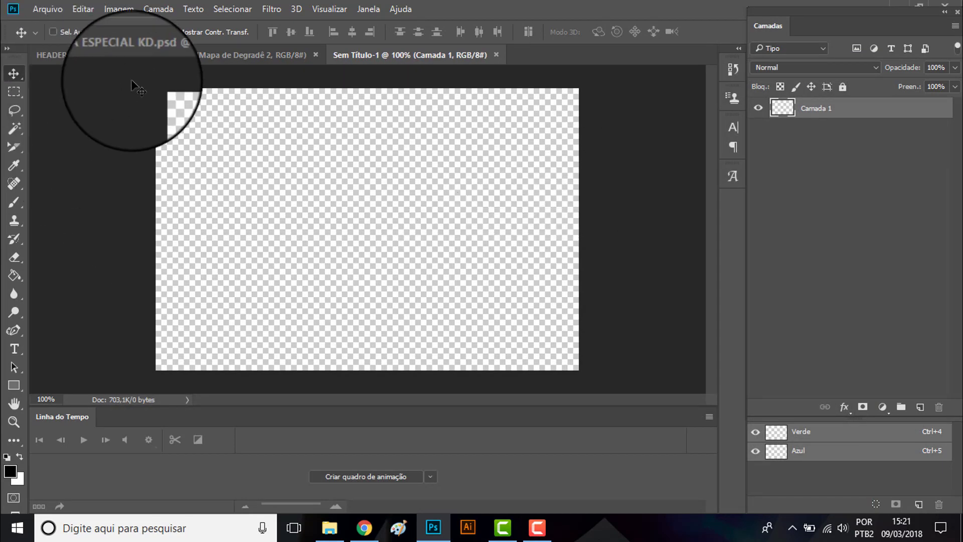
# Step: Open the Lilith_5 texture image, ignoring the missing profile, and select all of it
pyautogui.click(147, 61)
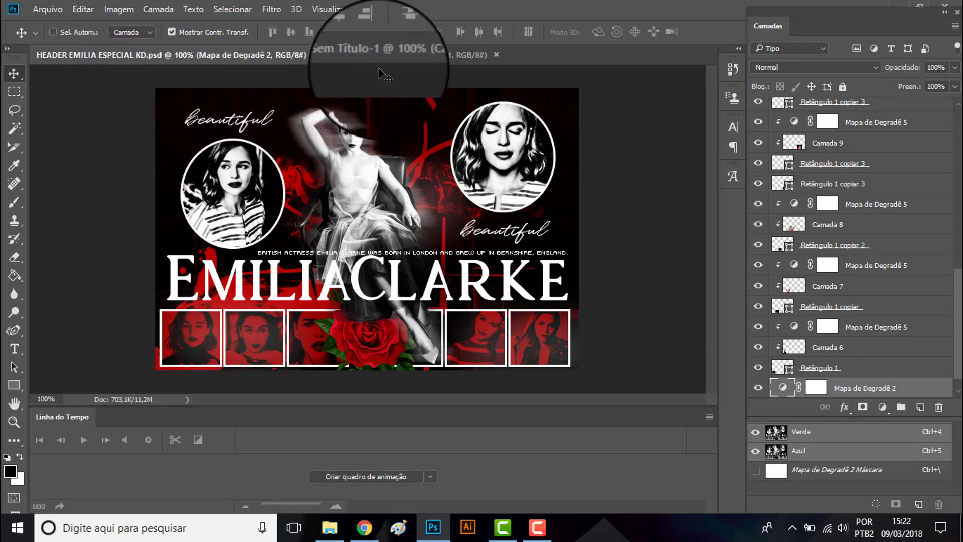
pyautogui.click(392, 59)
pyautogui.click(43, 10)
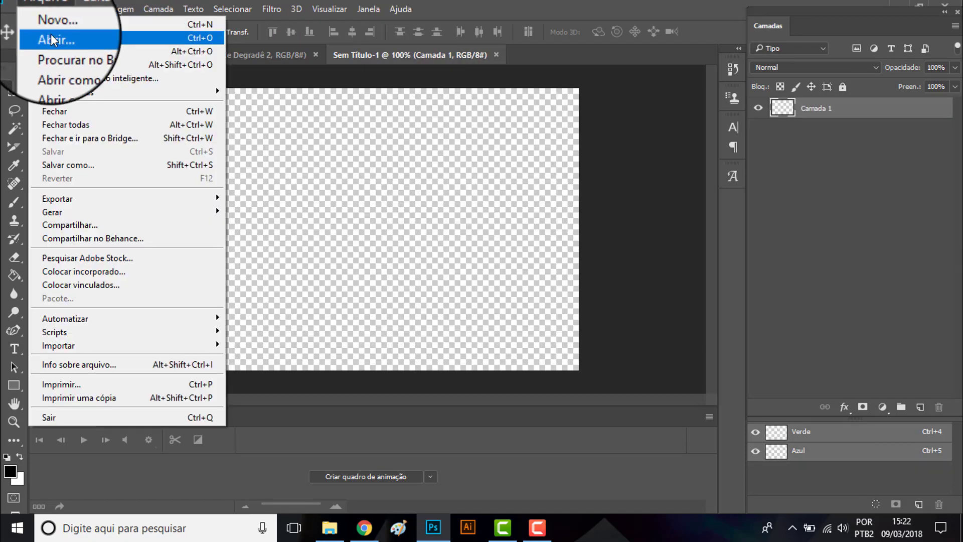
pyautogui.click(52, 39)
pyautogui.doubleClick(414, 234)
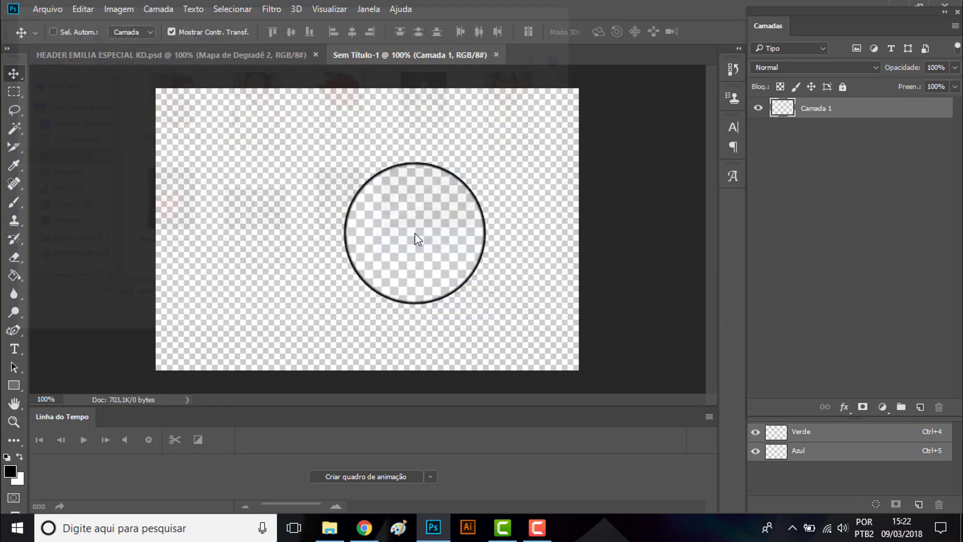
pyautogui.click(555, 263)
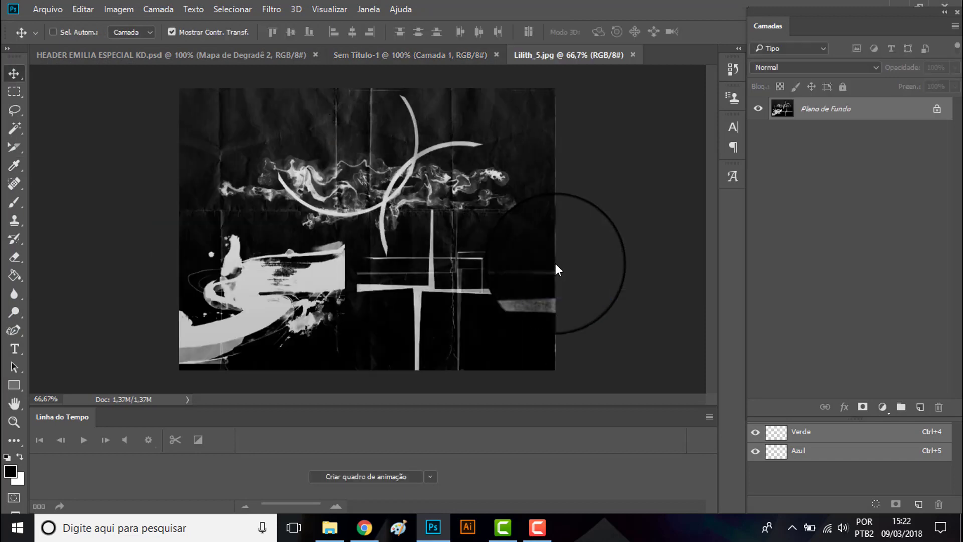
pyautogui.hotkey('ctrl', 'a')
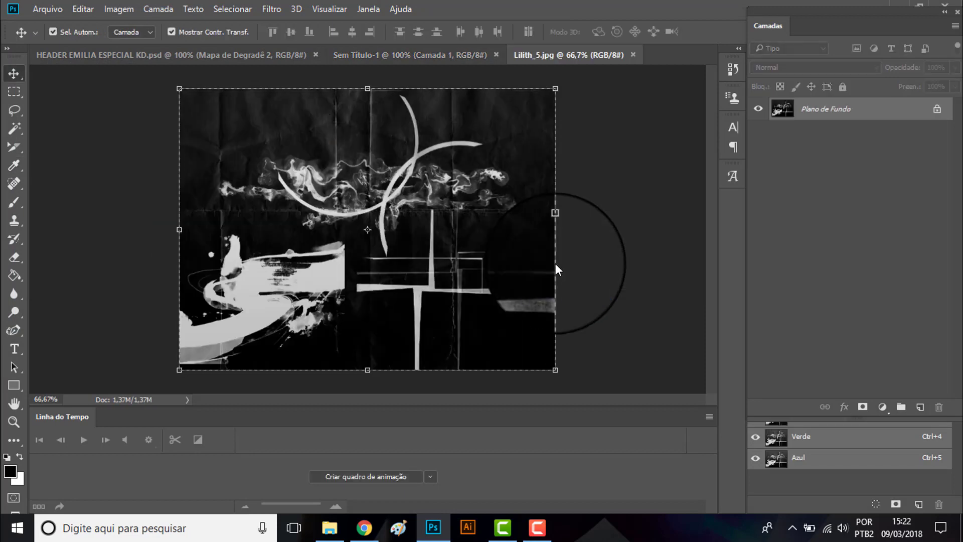
# Step: Paste the Lilith_5 texture into the untitled document, scaled to about 78% to cover the canvas
pyautogui.click(634, 55)
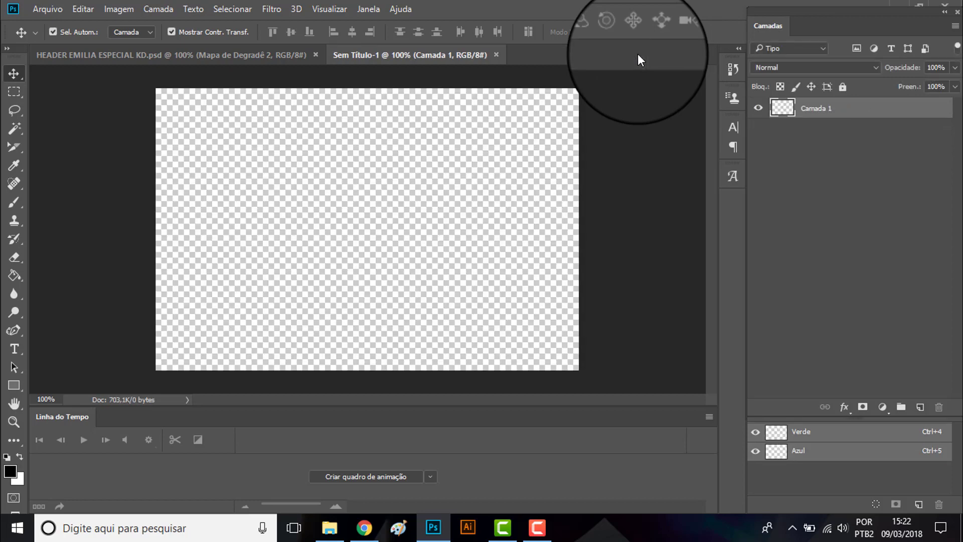
pyautogui.hotkey('ctrl', 'v')
pyautogui.hotkey('ctrl', 't')
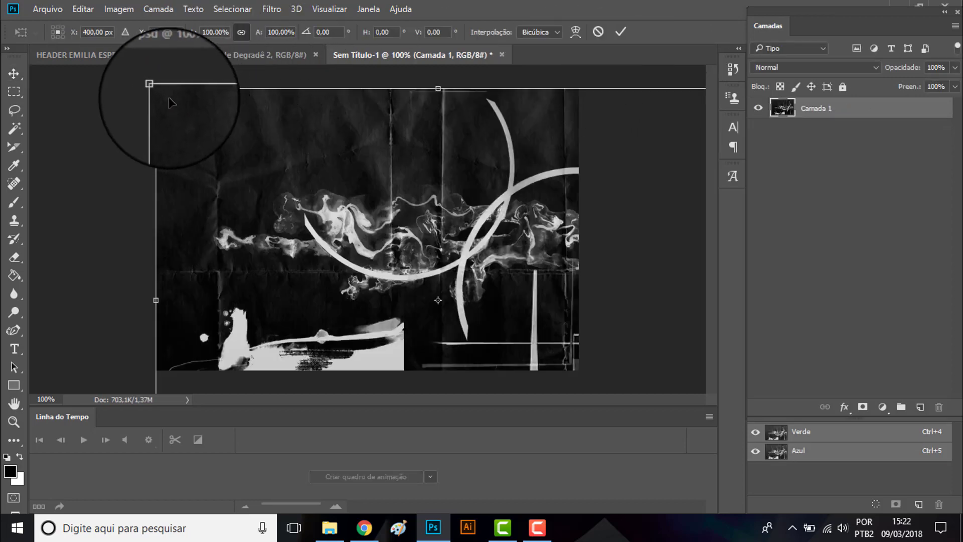
pyautogui.moveTo(171, 103)
pyautogui.mouseDown()
pyautogui.moveTo(233, 172)
pyautogui.moveTo(161, 131)
pyautogui.mouseUp()
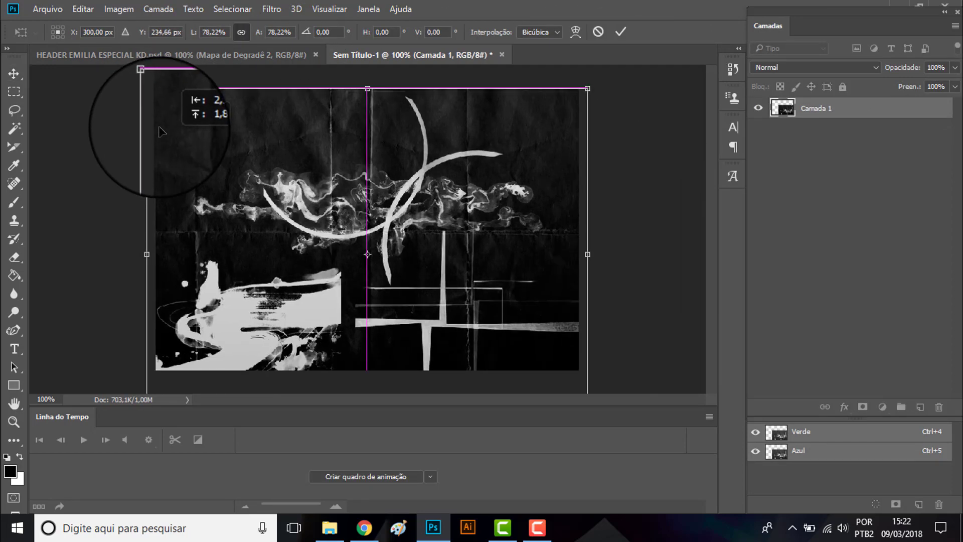
pyautogui.moveTo(431, 219); pyautogui.dragTo(433, 208)
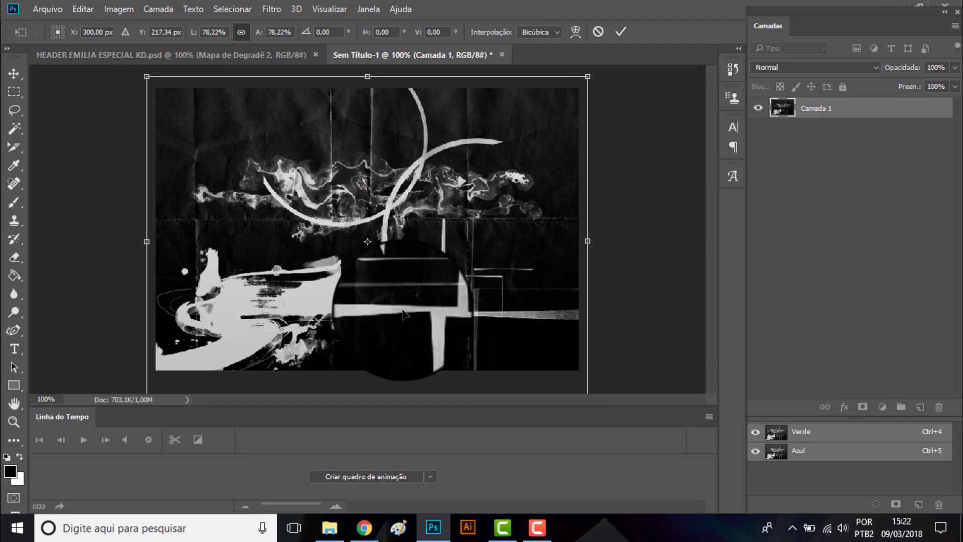
pyautogui.press('Return')
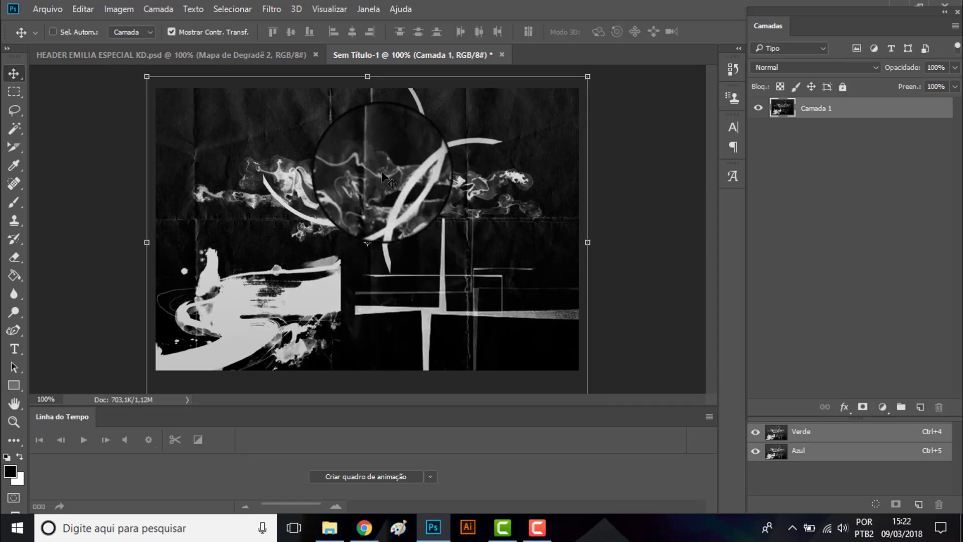
pyautogui.click(278, 52)
pyautogui.moveTo(336, 146); pyautogui.dragTo(446, 136)
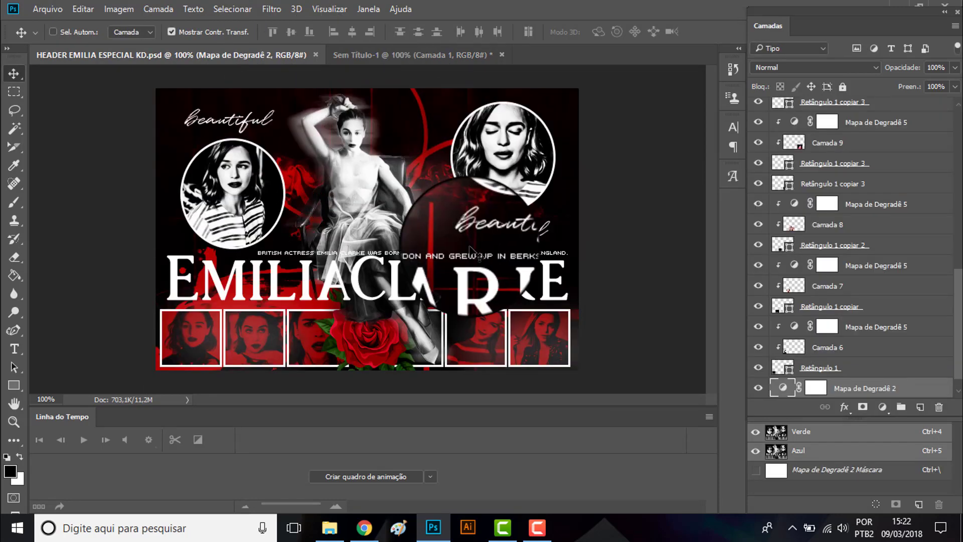
# Step: Add a Gradient Map adjustment layer over the texture using the black-to-red preset
pyautogui.click(447, 54)
pyautogui.click(881, 406)
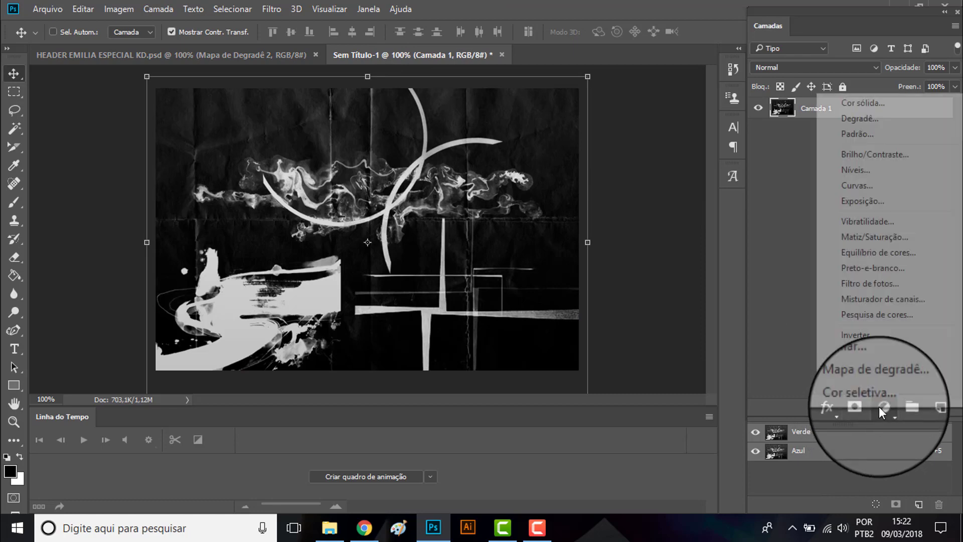
pyautogui.click(883, 384)
pyautogui.click(604, 119)
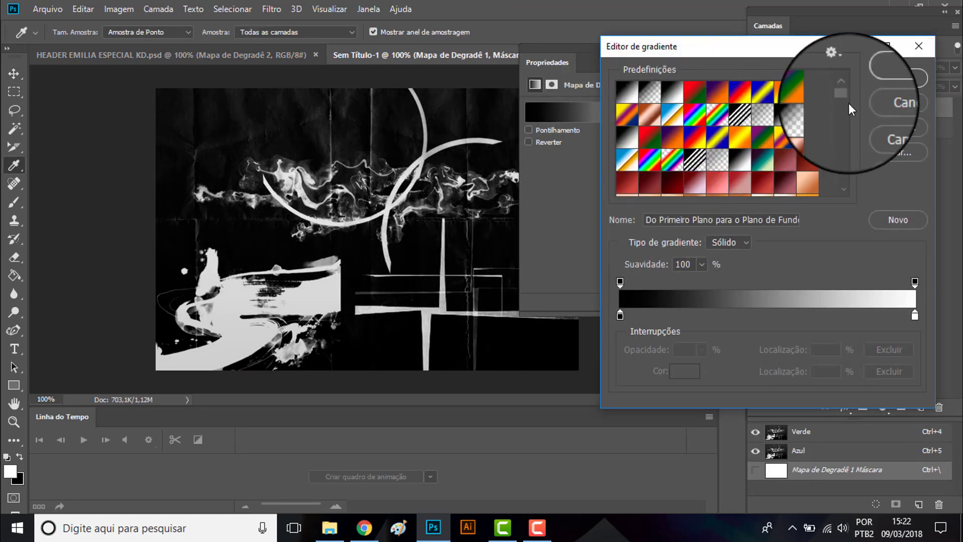
pyautogui.moveTo(846, 98); pyautogui.dragTo(853, 189)
pyautogui.click(633, 190)
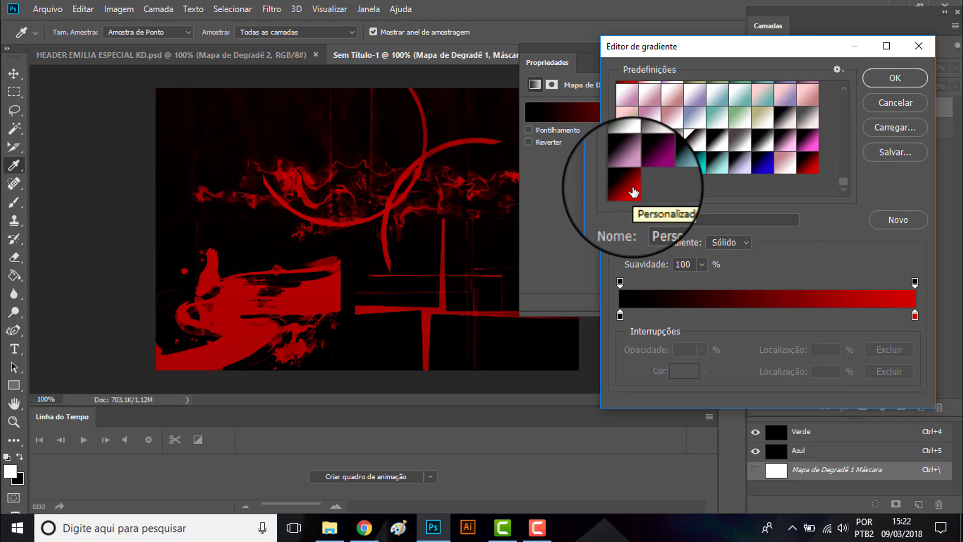
# Step: Try the black-to-white preset, then reapply black-to-red and confirm the gradient map
pyautogui.click(620, 315)
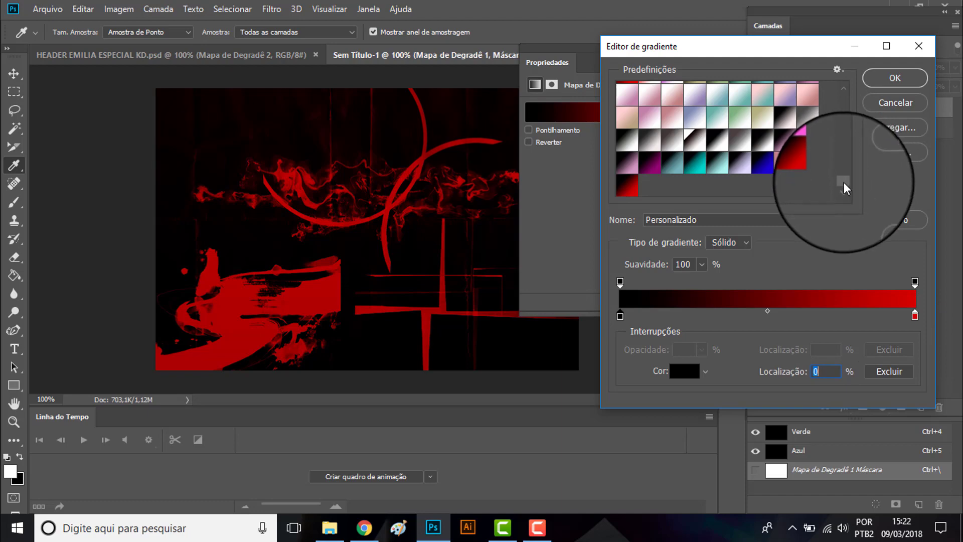
pyautogui.moveTo(843, 181); pyautogui.dragTo(841, 101)
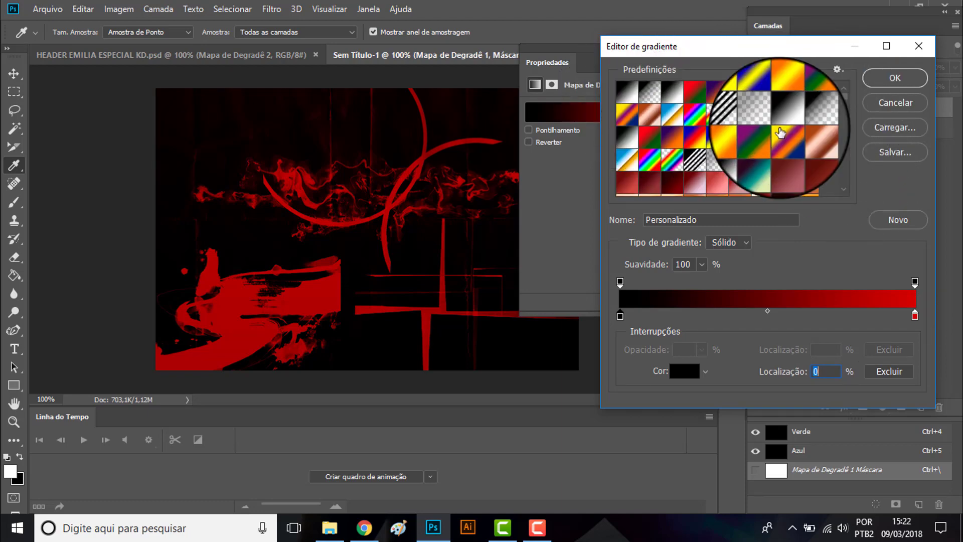
pyautogui.click(789, 119)
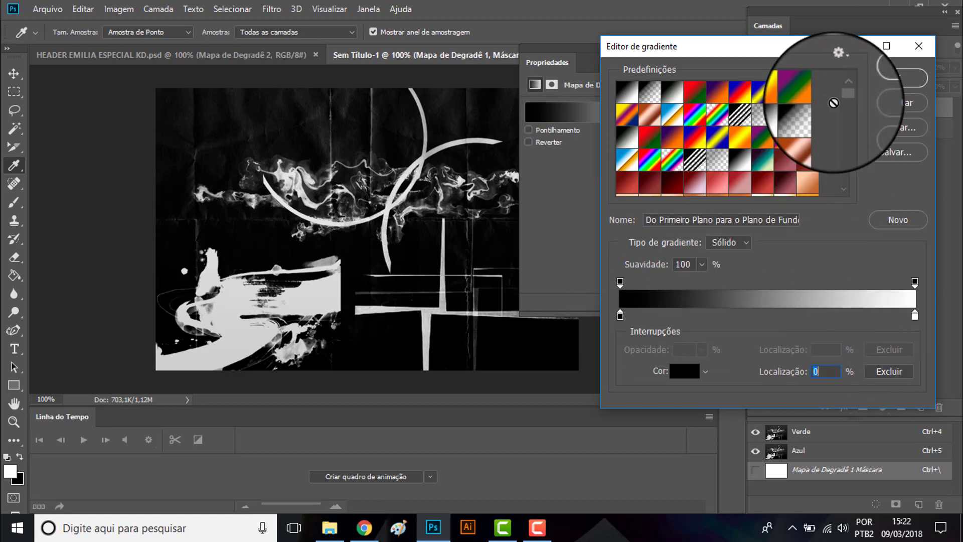
pyautogui.moveTo(844, 103); pyautogui.dragTo(843, 180)
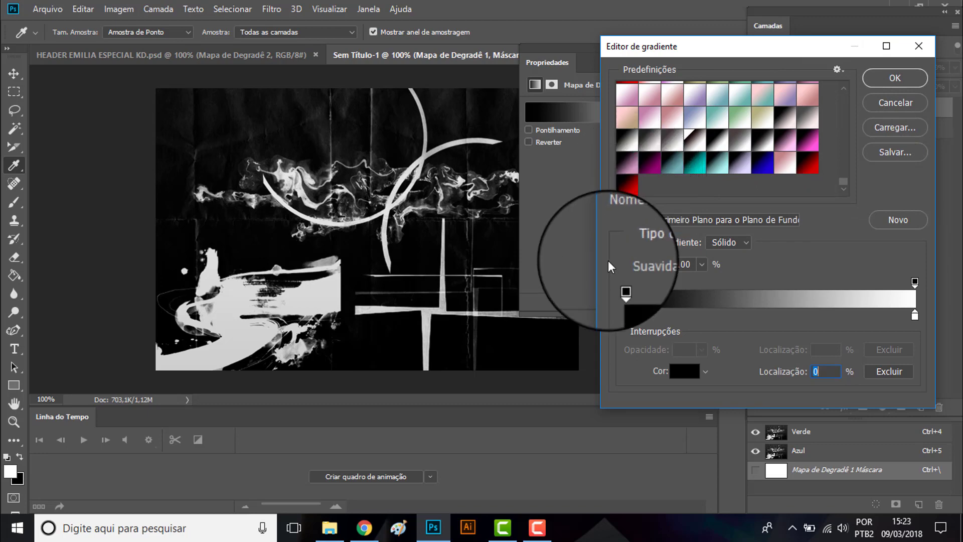
pyautogui.click(627, 185)
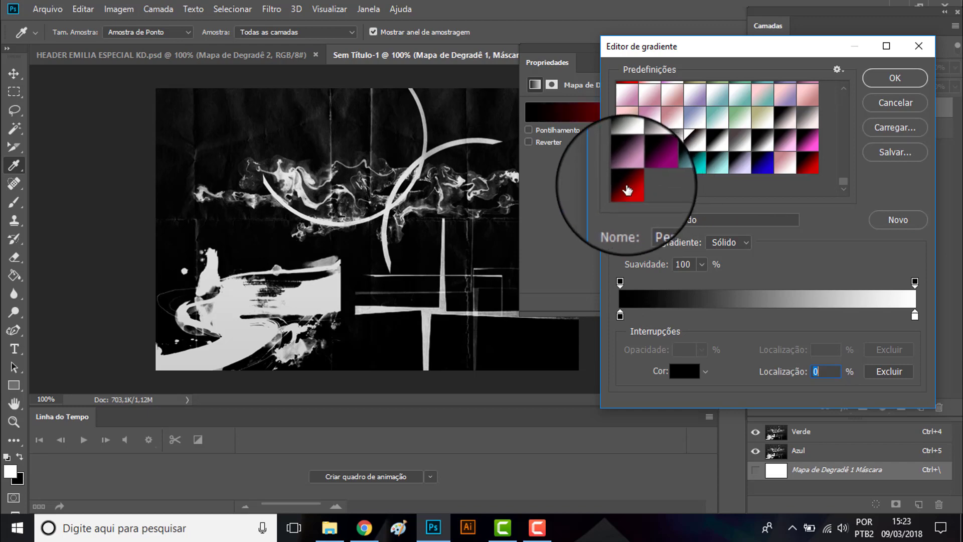
pyautogui.click(890, 65)
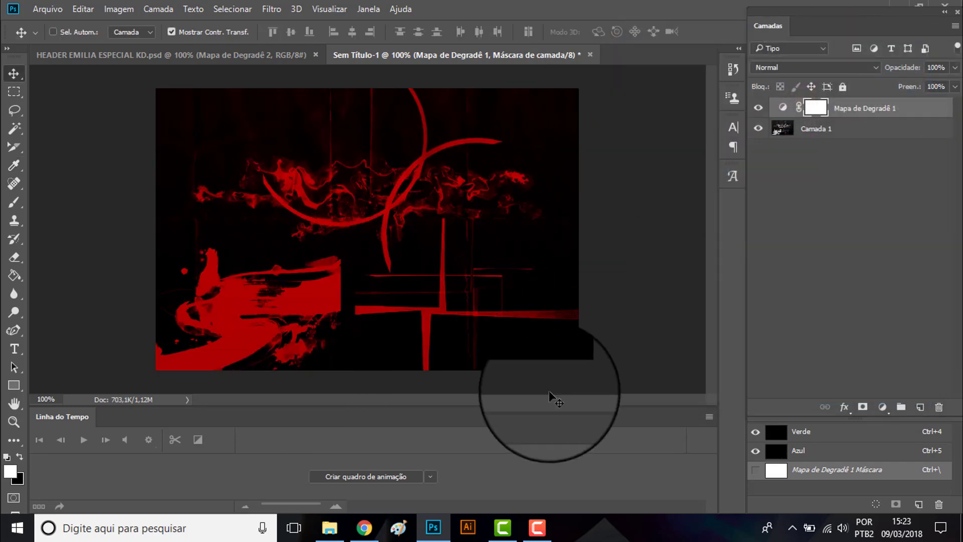
pyautogui.click(209, 55)
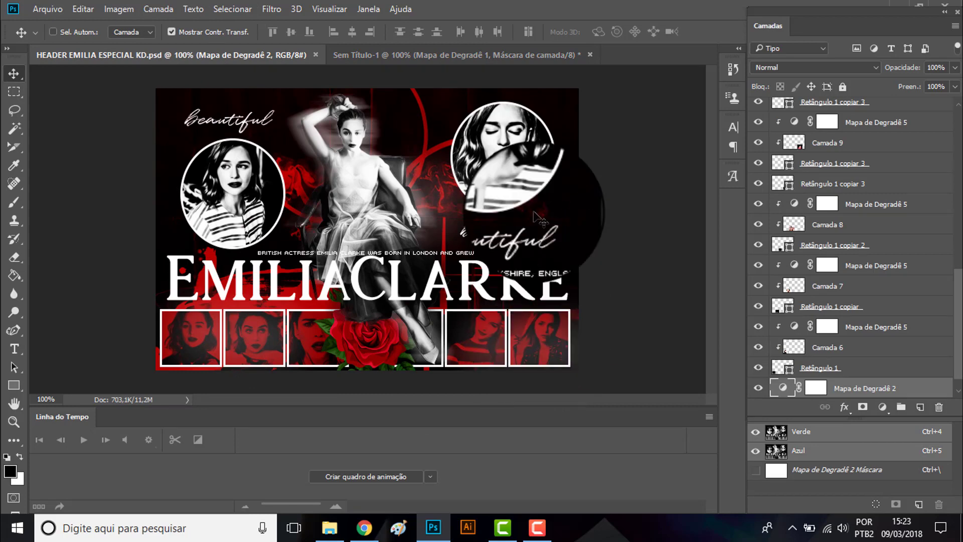
# Step: Draw a square rectangle on the texture's lower left with a white outline
pyautogui.click(461, 56)
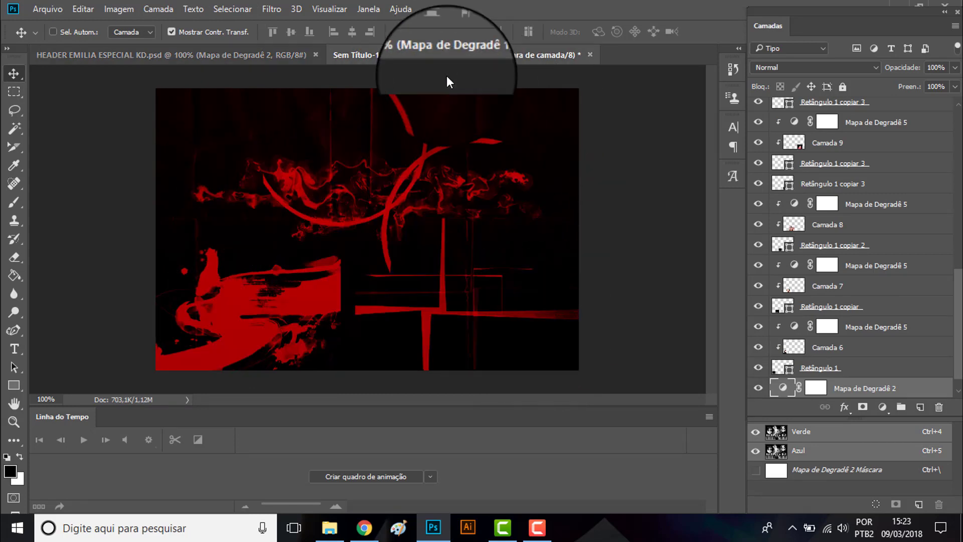
pyautogui.click(14, 421)
pyautogui.click(170, 247)
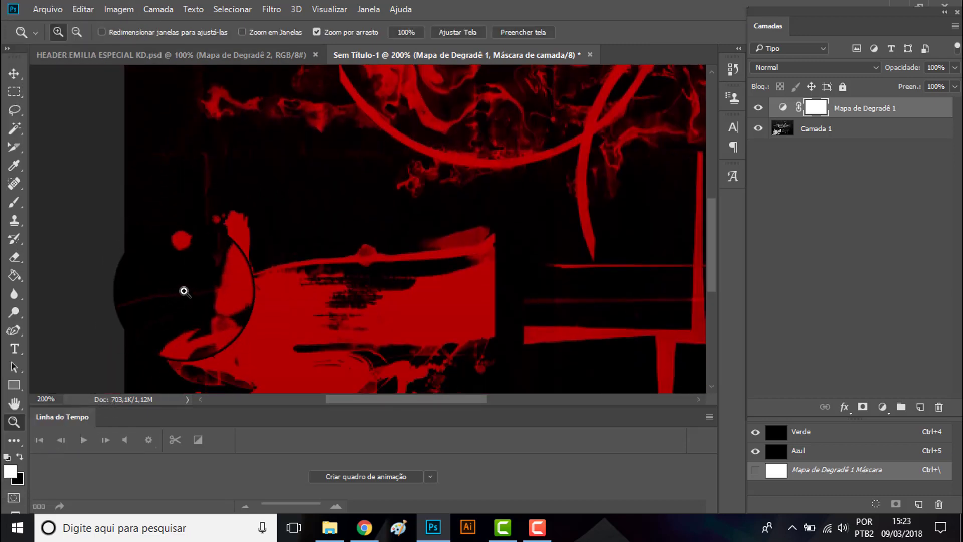
pyautogui.click(14, 91)
pyautogui.click(14, 385)
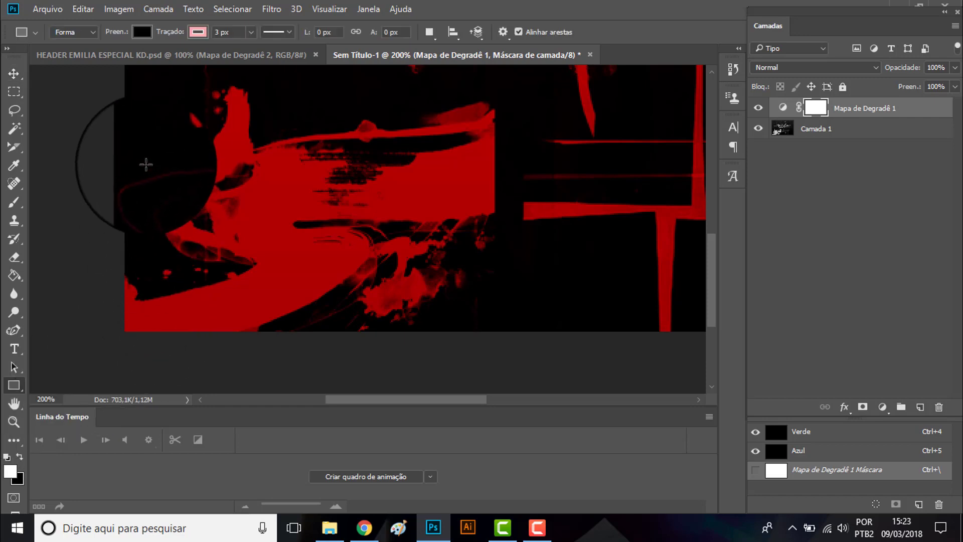
pyautogui.moveTo(145, 140)
pyautogui.mouseDown()
pyautogui.moveTo(188, 318)
pyautogui.moveTo(325, 311)
pyautogui.mouseUp()
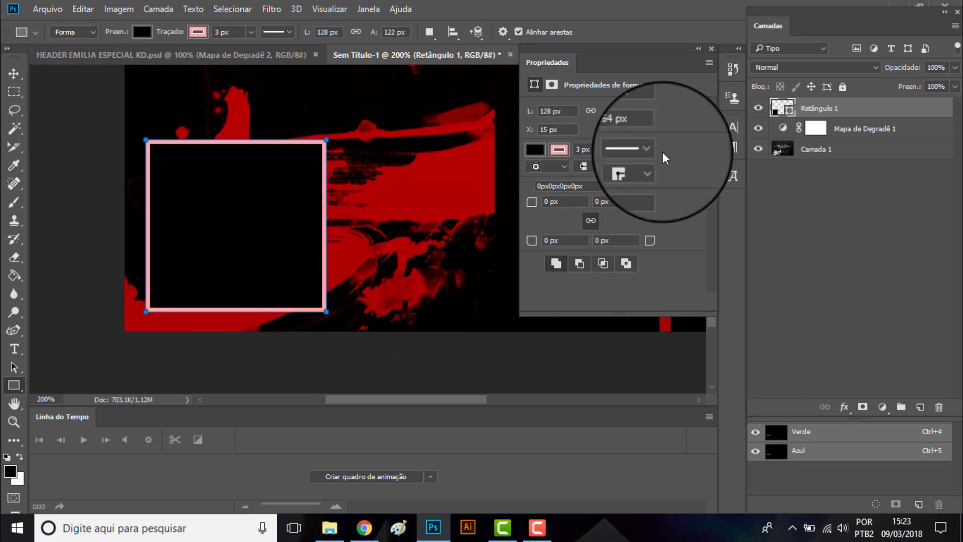
pyautogui.click(559, 149)
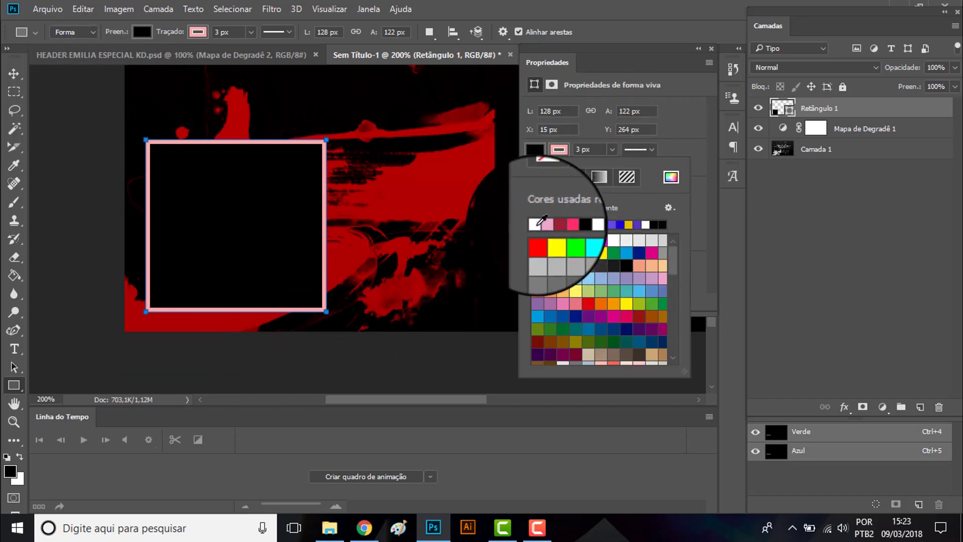
pyautogui.click(535, 225)
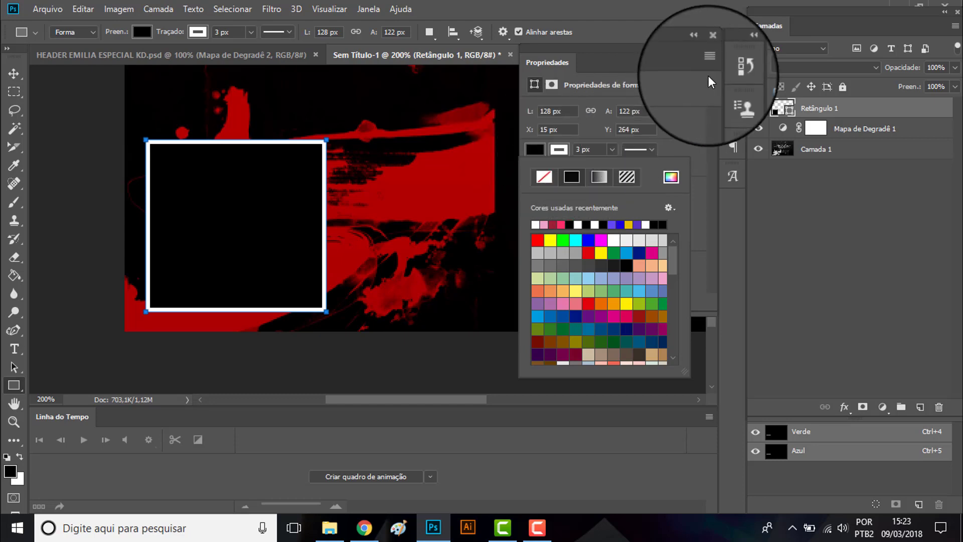
# Step: Return the view to 100% and scale the framed square down to about 75%
pyautogui.click(712, 50)
pyautogui.click(14, 421)
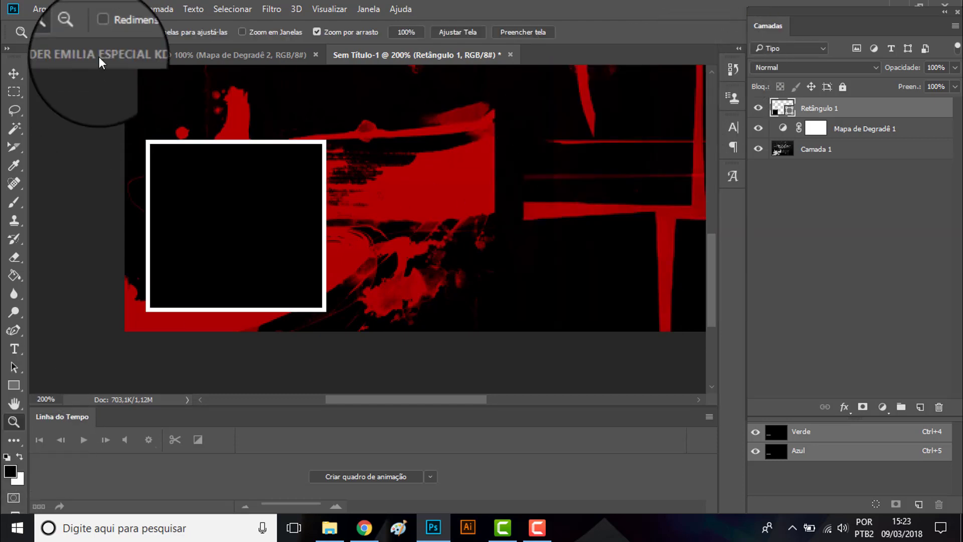
pyautogui.click(351, 151)
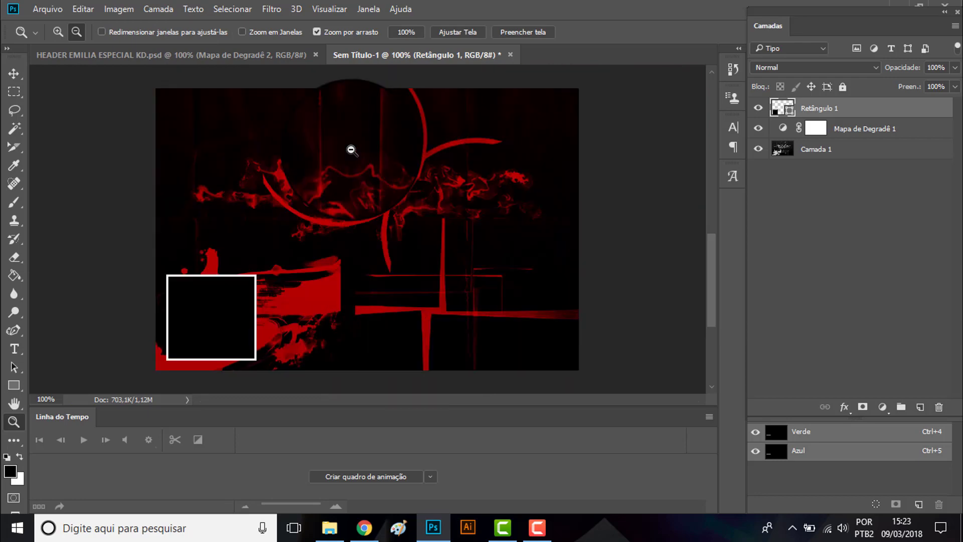
pyautogui.click(14, 74)
pyautogui.moveTo(254, 273); pyautogui.dragTo(232, 296)
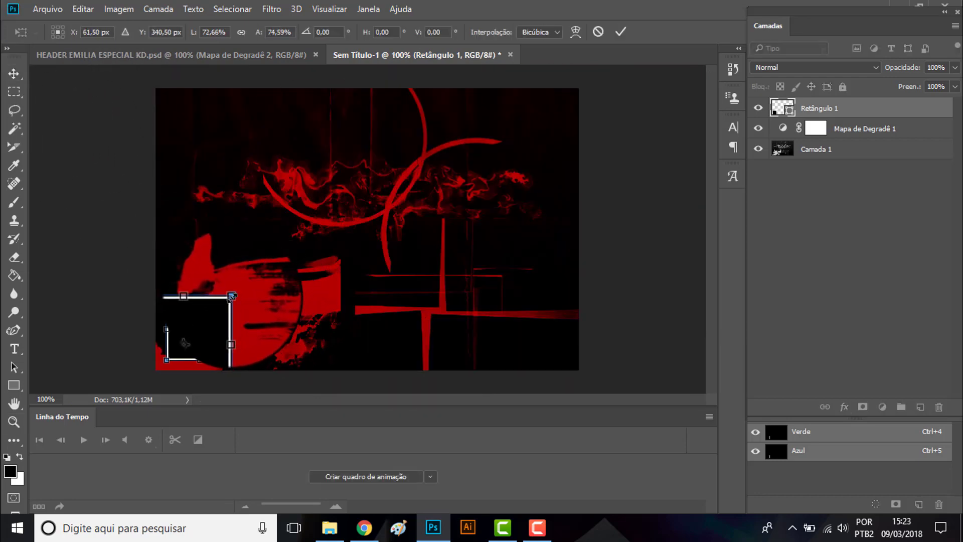
# Step: Commit the resized square and place a duplicate right beside it
pyautogui.press('Return')
pyautogui.hotkey('ctrl', 'j')
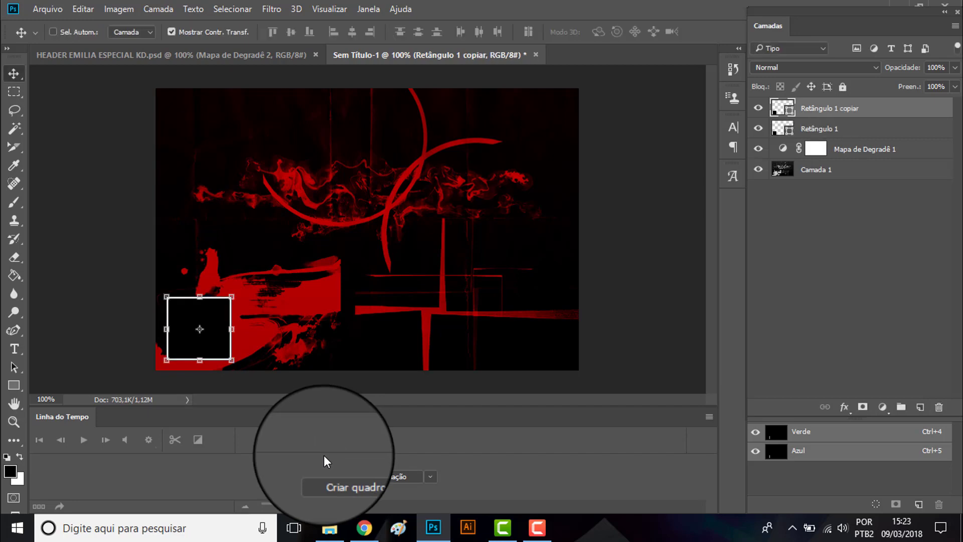
pyautogui.moveTo(205, 321)
pyautogui.mouseDown()
pyautogui.moveTo(212, 343)
pyautogui.moveTo(262, 339)
pyautogui.mouseUp()
pyautogui.click(13, 422)
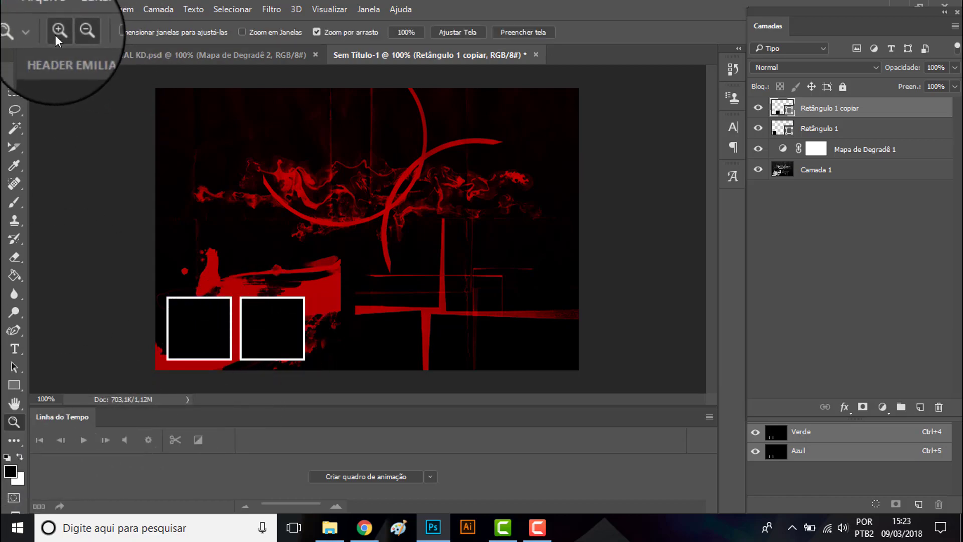
pyautogui.click(223, 337)
pyautogui.click(172, 273)
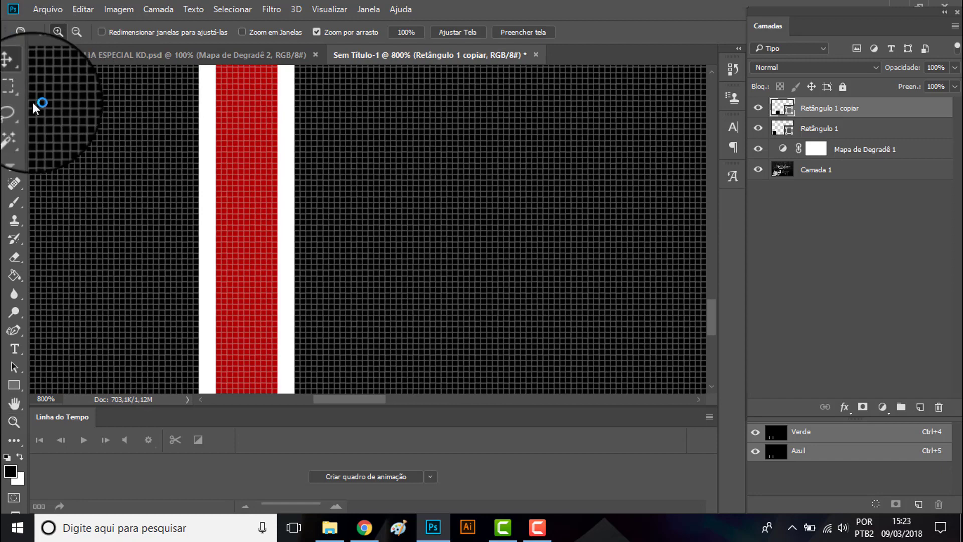
pyautogui.press('v')
pyautogui.moveTo(316, 204); pyautogui.dragTo(288, 204)
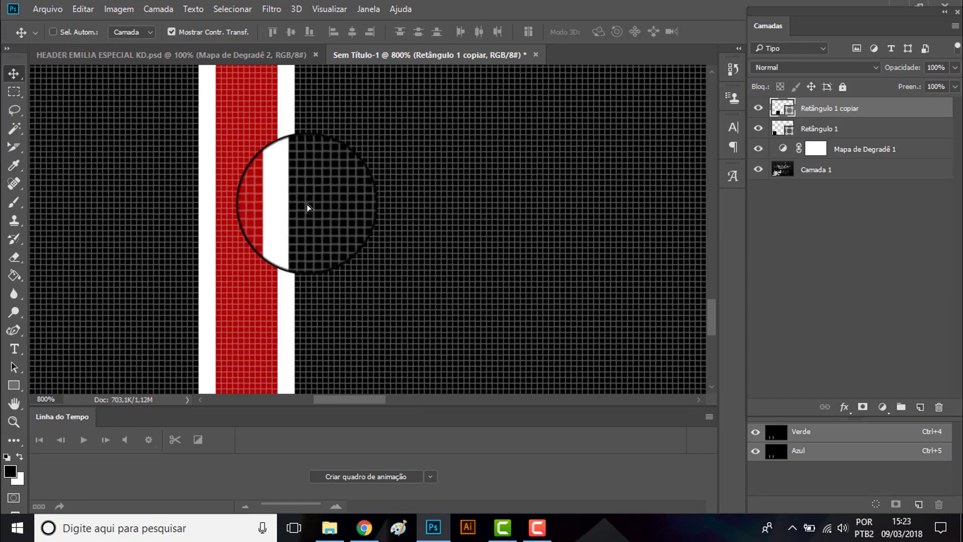
# Step: Zoom in on the gap and nudge the second square a few pixels left
pyautogui.click(14, 421)
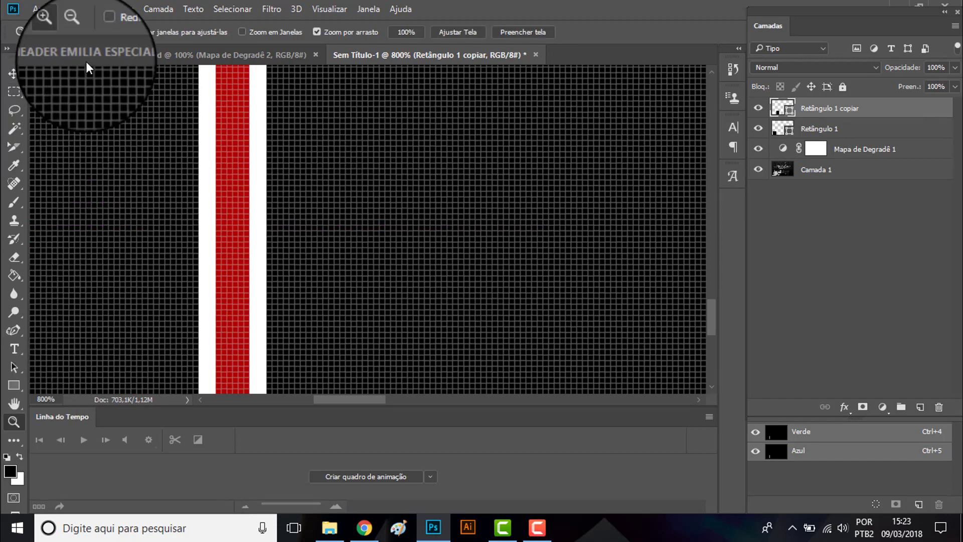
pyautogui.keyDown('alt'); pyautogui.click(299, 168); pyautogui.keyUp('alt')
pyautogui.keyDown('alt'); pyautogui.click(301, 172); pyautogui.keyUp('alt')
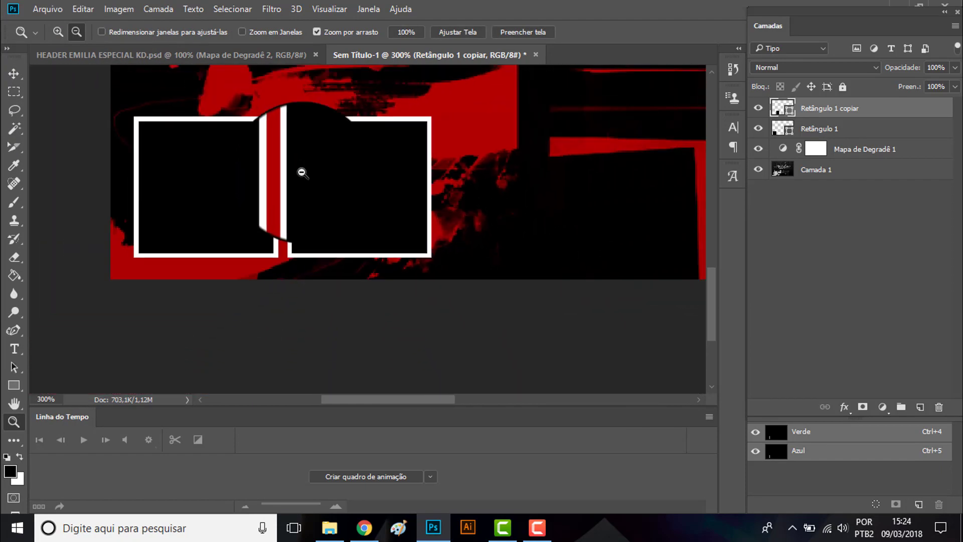
pyautogui.keyDown('alt'); pyautogui.click(228, 137); pyautogui.keyUp('alt')
pyautogui.click(318, 189)
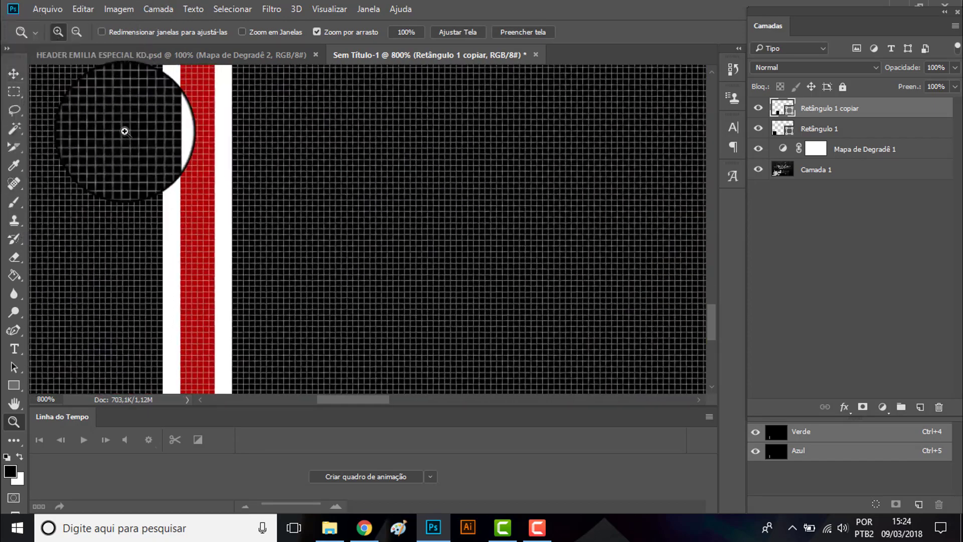
pyautogui.click(124, 131)
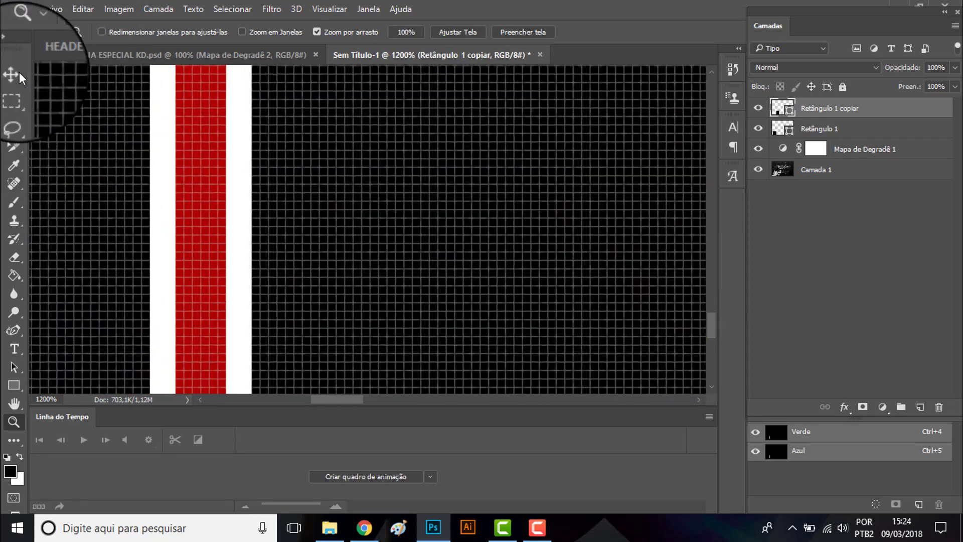
pyautogui.click(13, 73)
pyautogui.moveTo(355, 215); pyautogui.dragTo(338, 209)
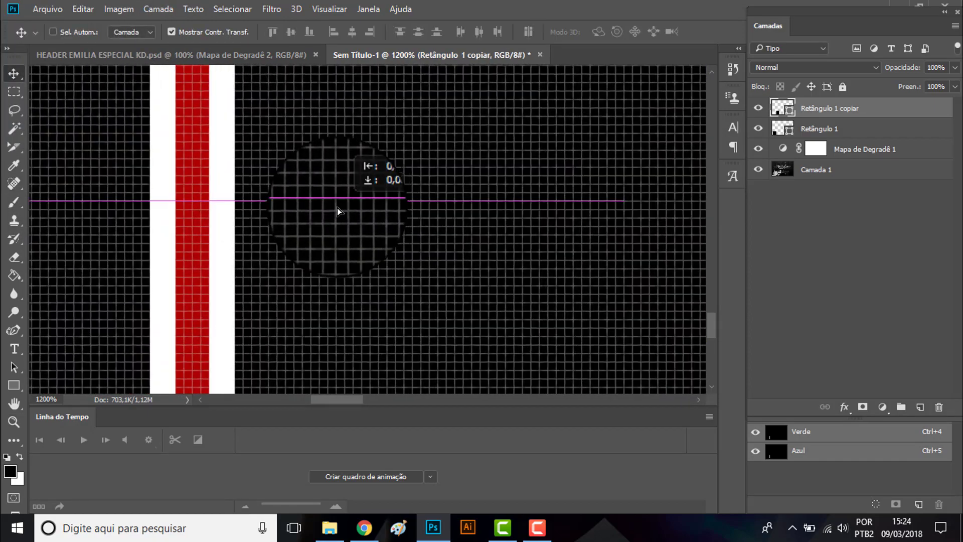
# Step: Duplicate third, fourth and fifth frames, evenly spaced to the right at actual size
pyautogui.click(13, 421)
pyautogui.keyDown('alt'); pyautogui.click(206, 119); pyautogui.keyUp('alt')
pyautogui.keyDown('alt'); pyautogui.click(205, 119); pyautogui.keyUp('alt')
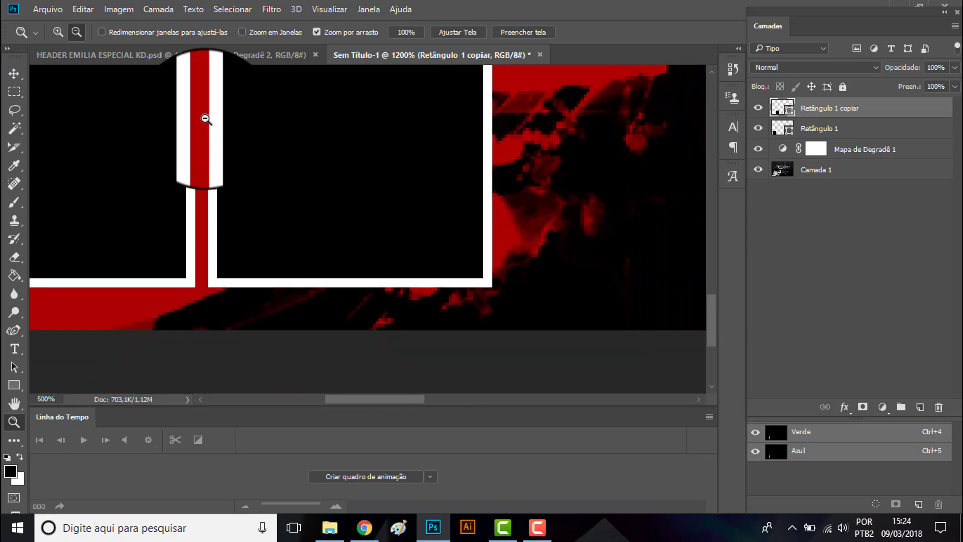
pyautogui.keyDown('alt'); pyautogui.click(206, 119); pyautogui.keyUp('alt')
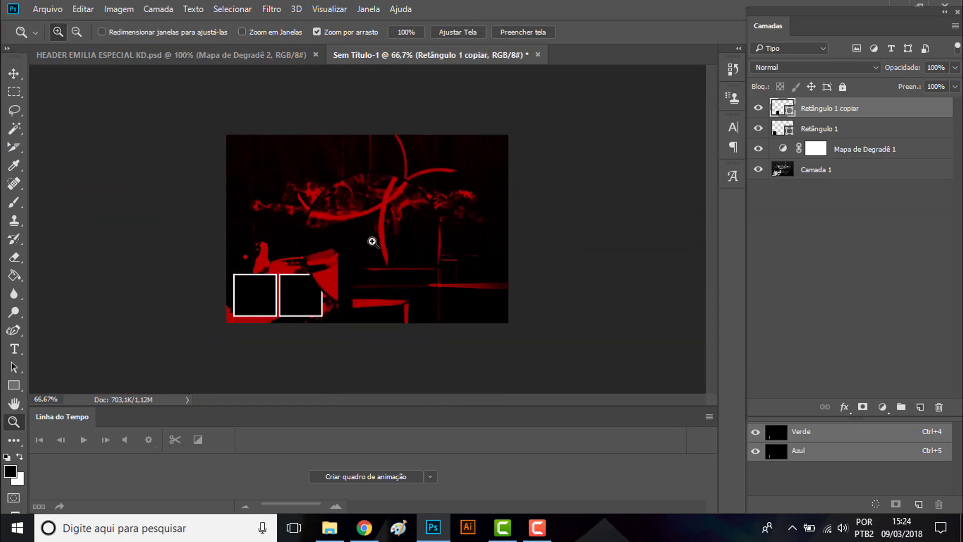
pyautogui.click(371, 240)
pyautogui.click(14, 73)
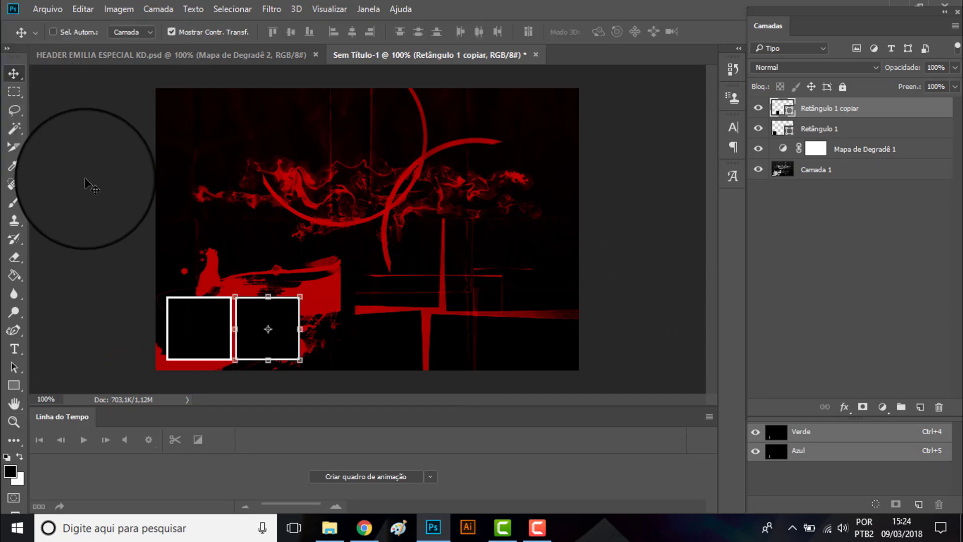
pyautogui.moveTo(268, 329)
pyautogui.mouseDown()
pyautogui.moveTo(299, 351)
pyautogui.moveTo(338, 352)
pyautogui.mouseUp()
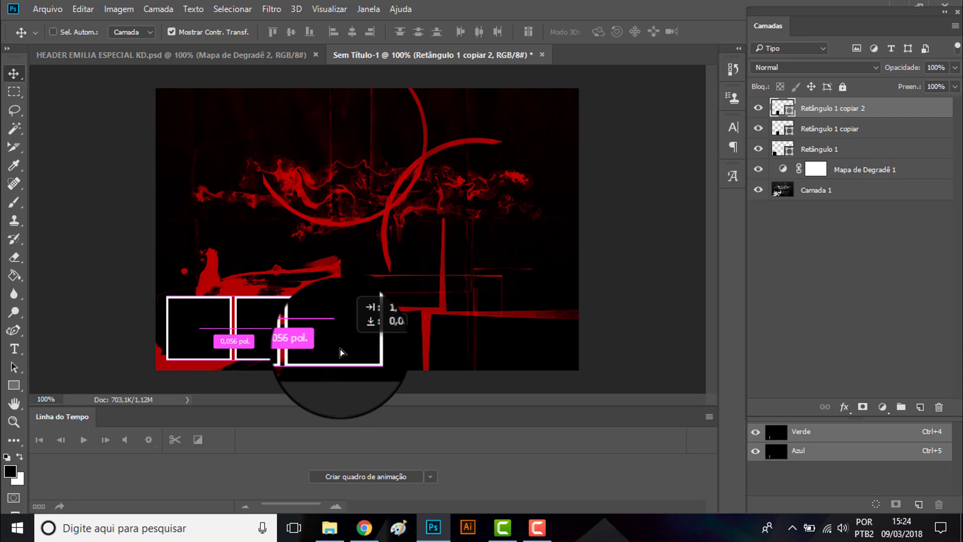
pyautogui.moveTo(340, 348); pyautogui.dragTo(340, 348)
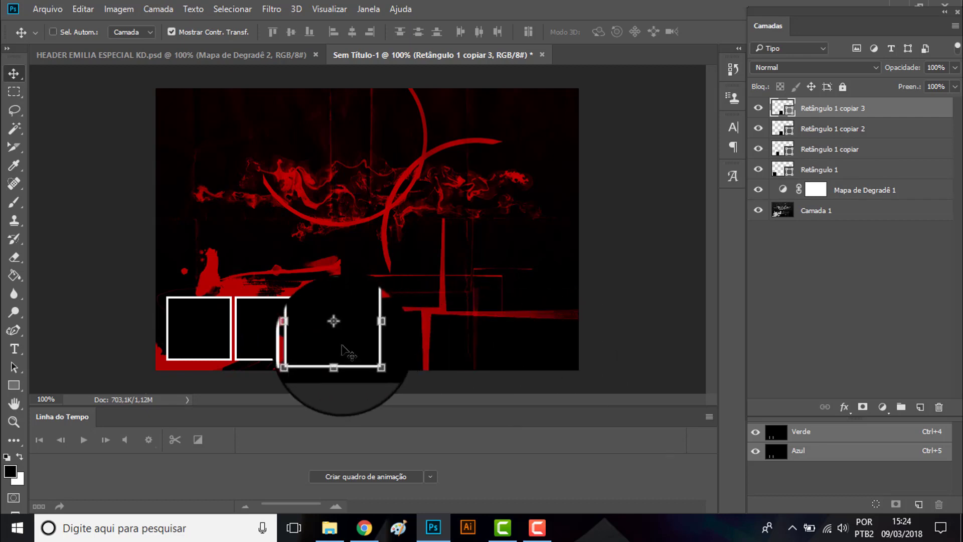
pyautogui.moveTo(334, 325); pyautogui.dragTo(403, 345)
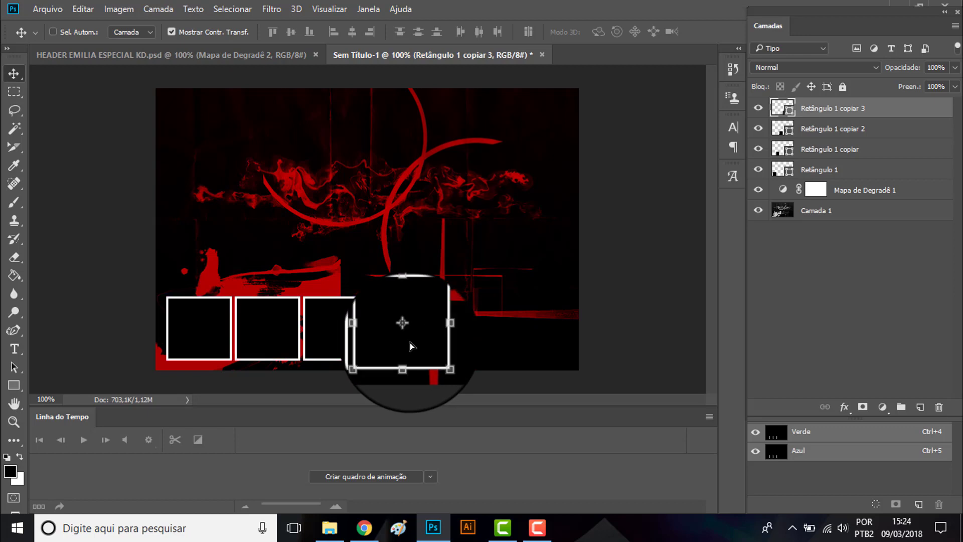
pyautogui.hotkey('ctrl', 'j')
pyautogui.moveTo(410, 342); pyautogui.dragTo(478, 342)
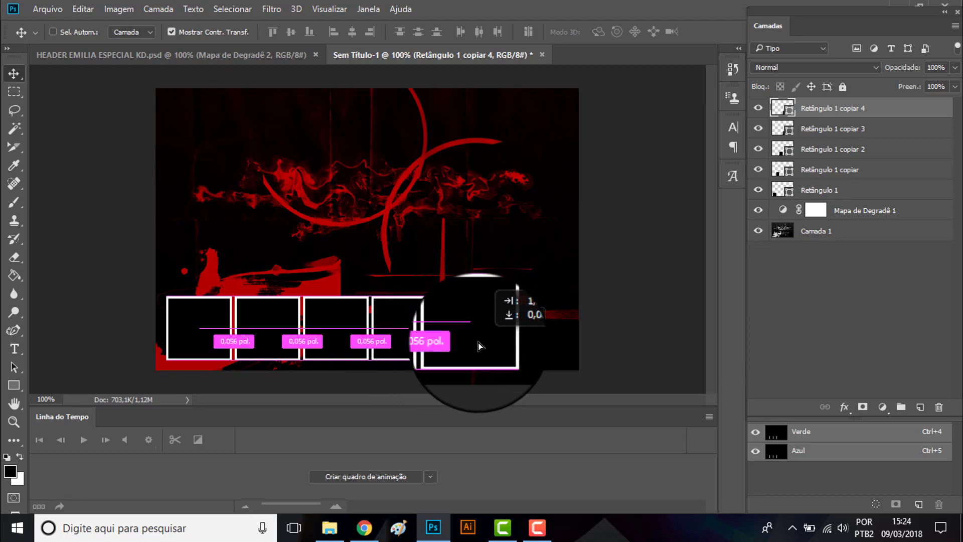
# Step: Add a sixth frame at the right end, then shift the whole row slightly left
pyautogui.click(136, 55)
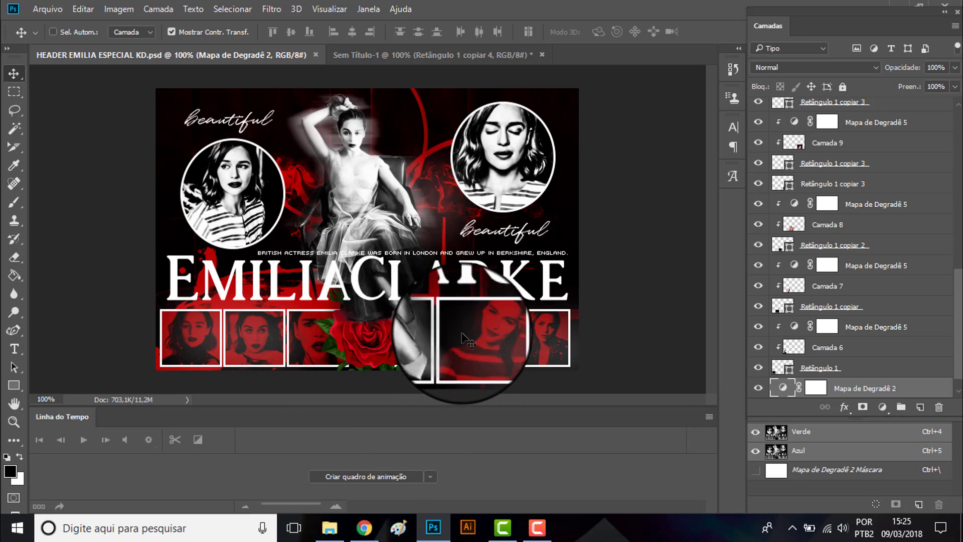
pyautogui.click(397, 55)
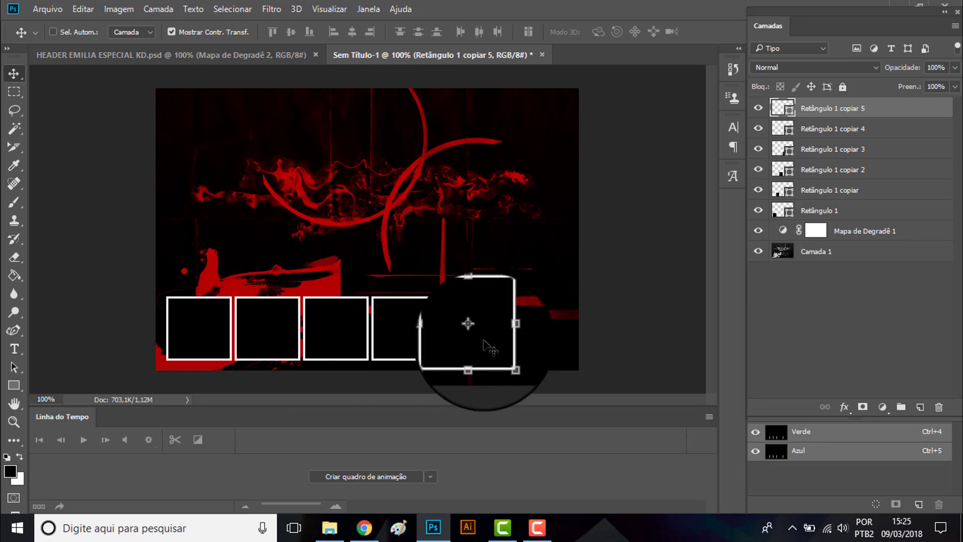
pyautogui.moveTo(467, 326); pyautogui.dragTo(552, 339)
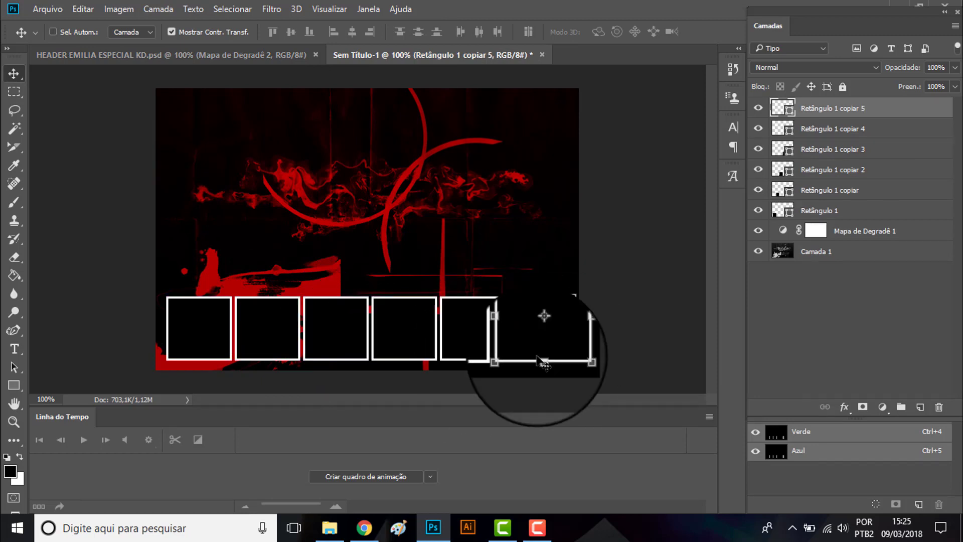
pyautogui.keyDown('shift'); pyautogui.click(858, 213); pyautogui.keyUp('shift')
pyautogui.moveTo(541, 330); pyautogui.dragTo(540, 331)
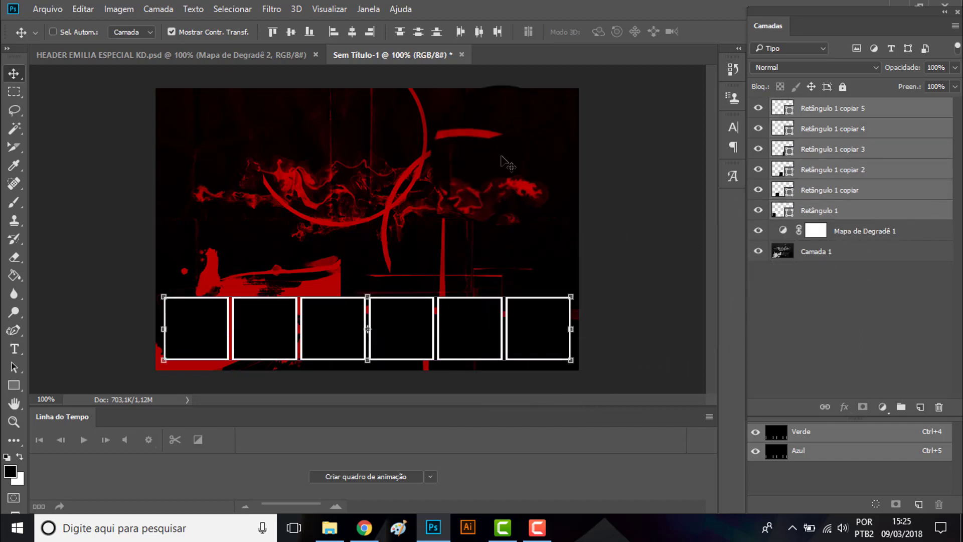
pyautogui.click(161, 57)
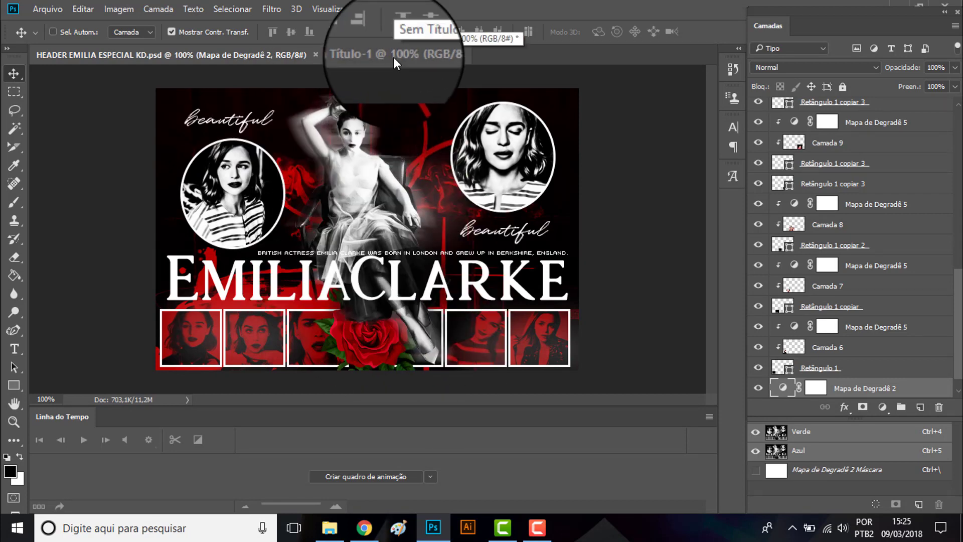
pyautogui.click(393, 57)
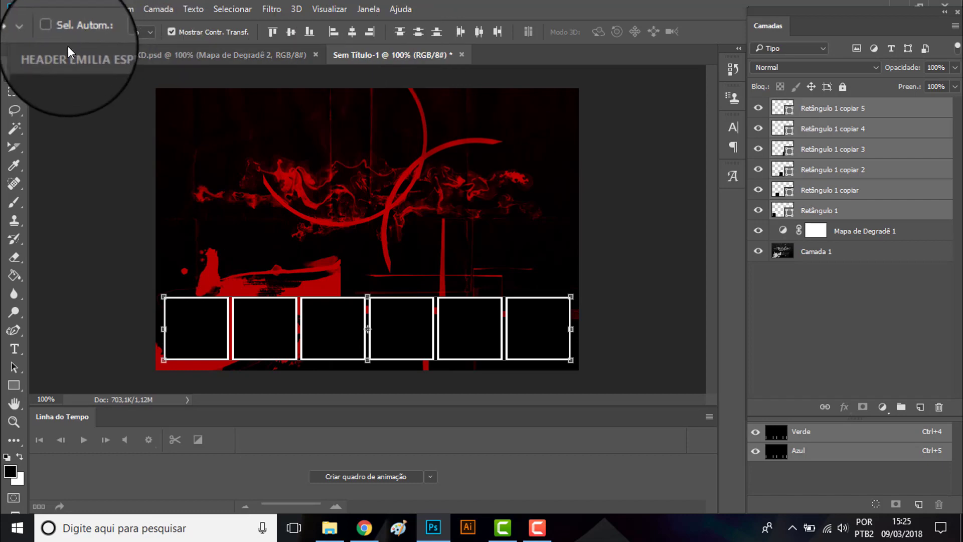
pyautogui.click(871, 109)
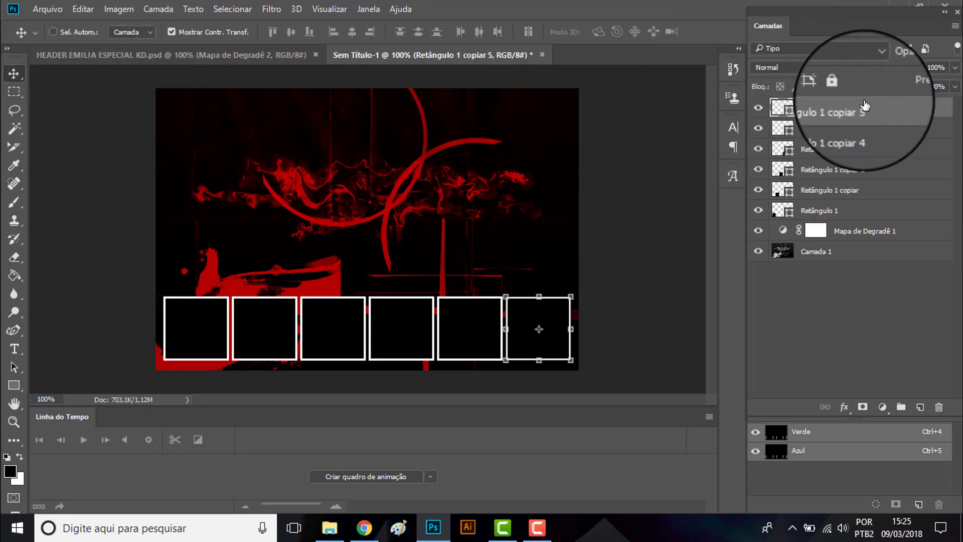
# Step: Open the seated model photo from the Emilia Clarke 32 folder and paste it into the layout
pyautogui.click(48, 9)
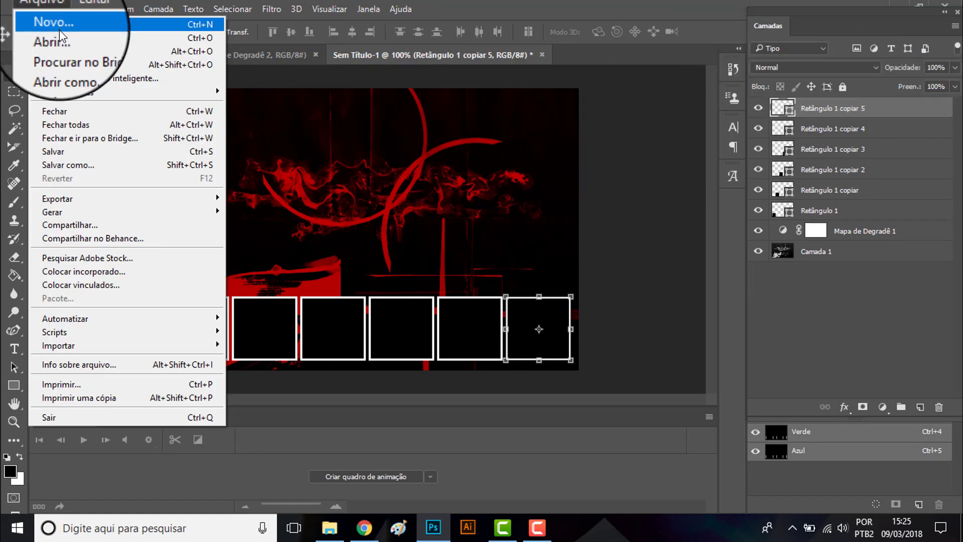
pyautogui.click(45, 37)
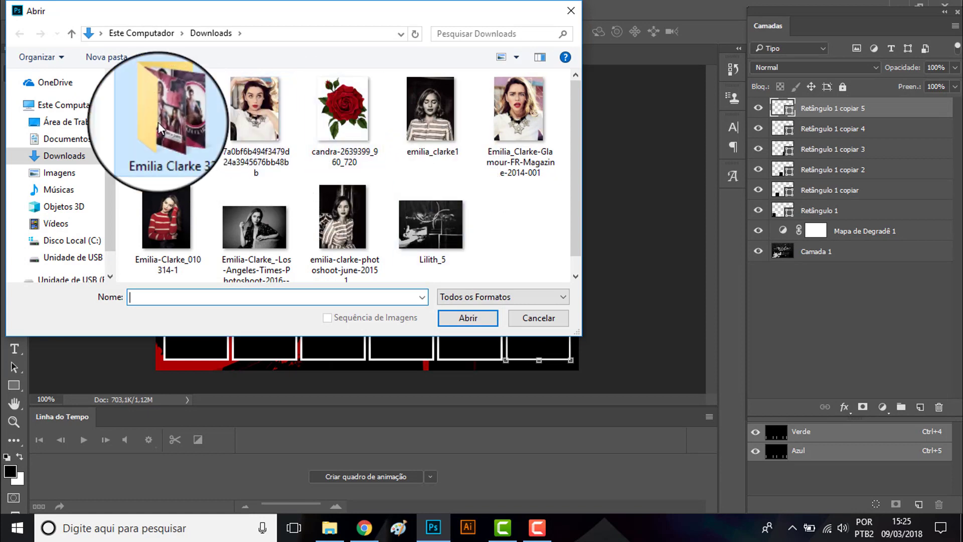
pyautogui.doubleClick(178, 110)
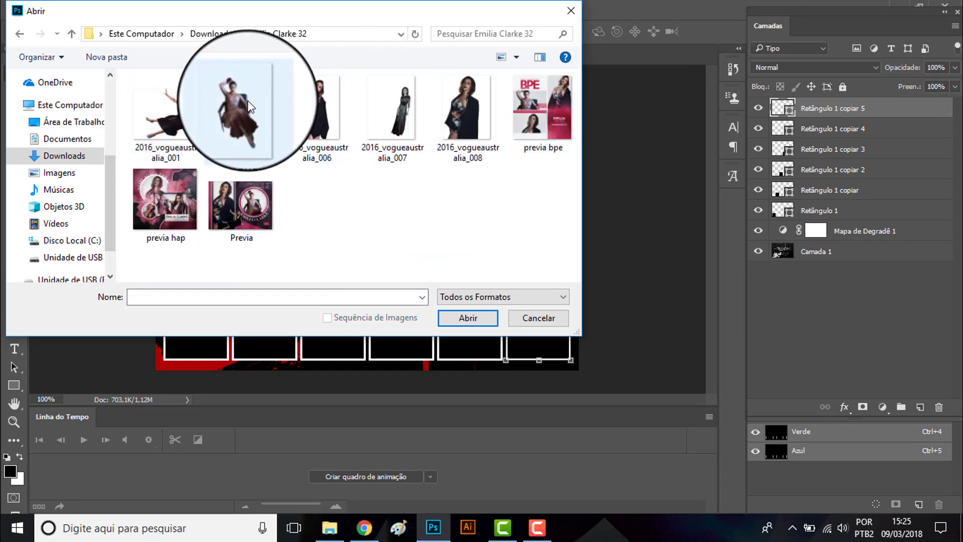
pyautogui.click(249, 107)
pyautogui.doubleClick(249, 106)
pyautogui.click(551, 278)
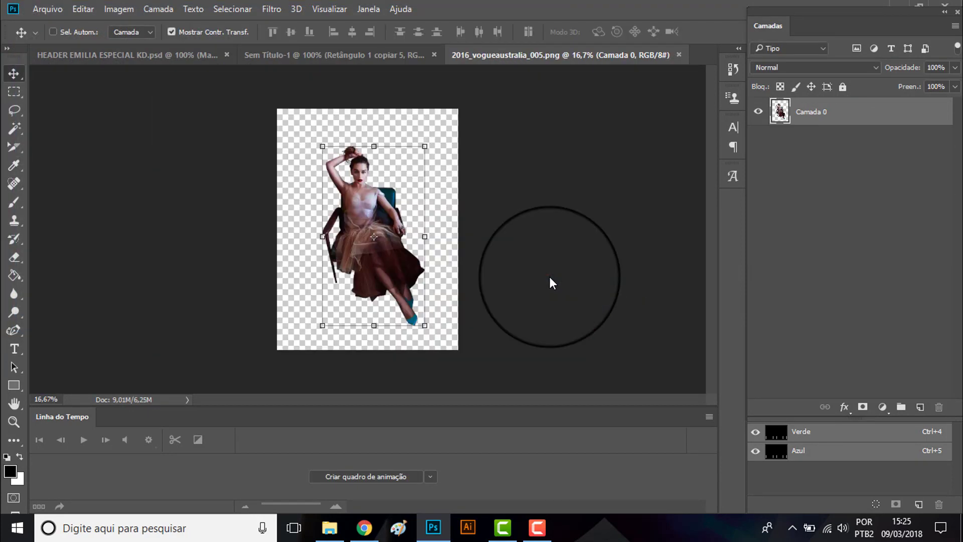
pyautogui.click(679, 53)
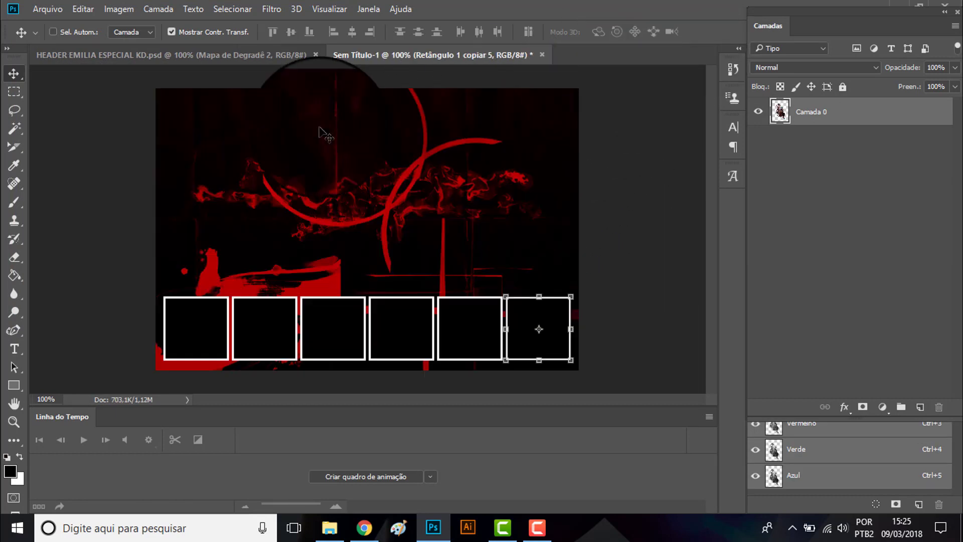
pyautogui.hotkey('ctrl', 'v')
# Step: Scale the model photo to about 25% and centre it above the frames
pyautogui.hotkey('ctrl', 't')
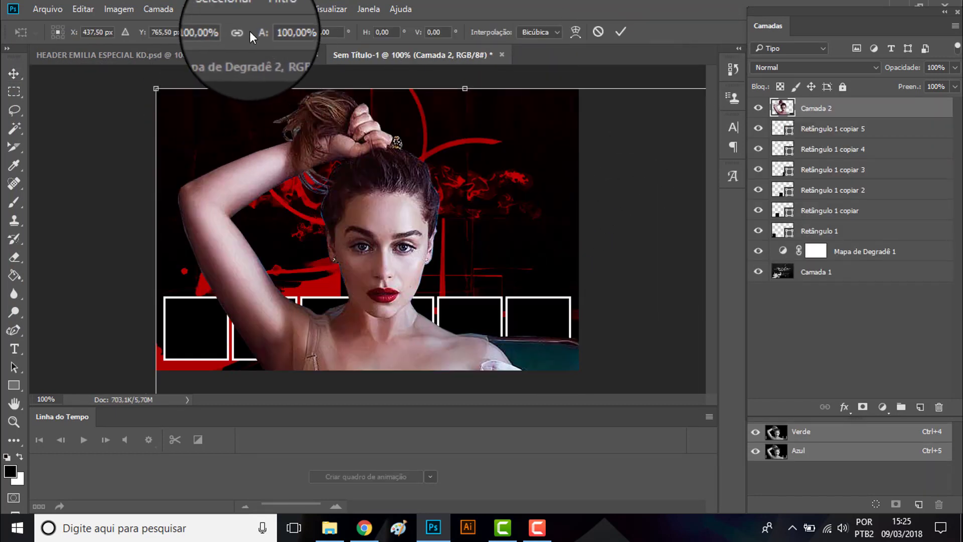
pyautogui.moveTo(156, 89)
pyautogui.mouseDown()
pyautogui.moveTo(262, 258)
pyautogui.moveTo(231, 228)
pyautogui.moveTo(356, 217)
pyautogui.mouseUp()
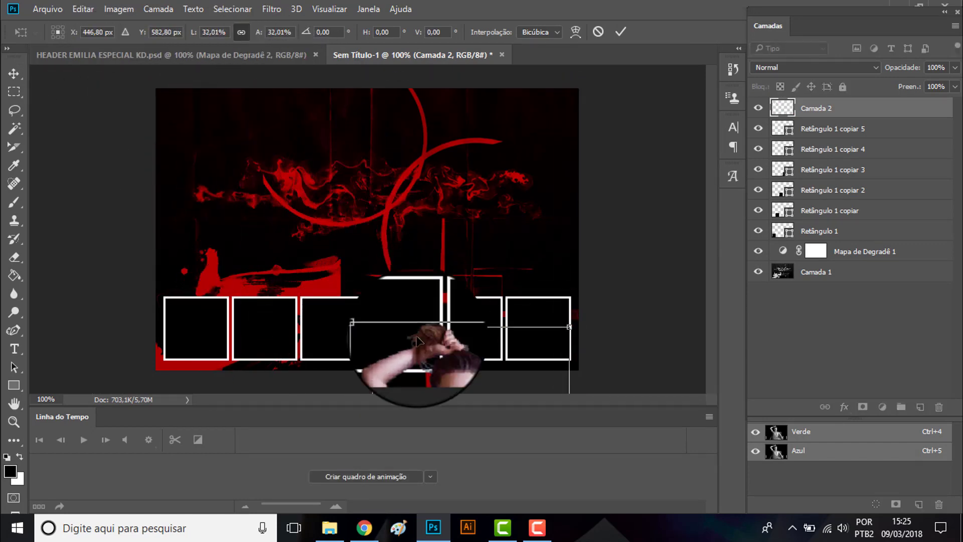
pyautogui.moveTo(429, 354); pyautogui.dragTo(387, 97)
pyautogui.moveTo(469, 90)
pyautogui.mouseDown()
pyautogui.moveTo(474, 74)
pyautogui.moveTo(410, 145)
pyautogui.mouseUp()
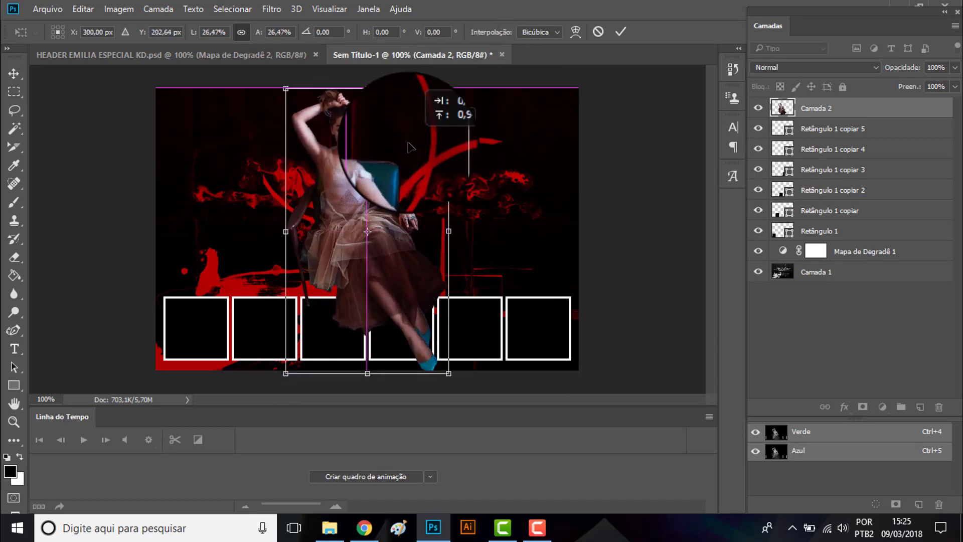
pyautogui.moveTo(410, 147); pyautogui.dragTo(411, 145)
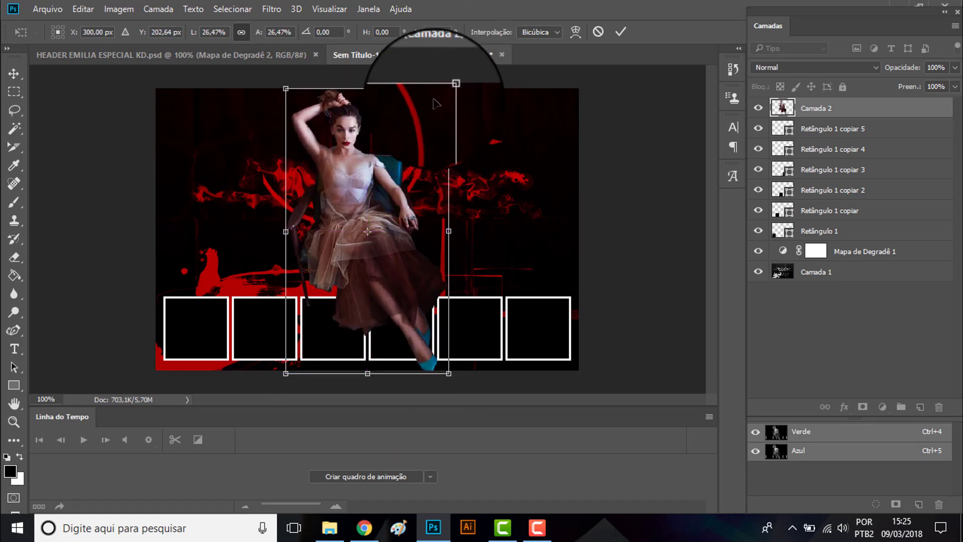
pyautogui.moveTo(450, 88); pyautogui.dragTo(442, 92)
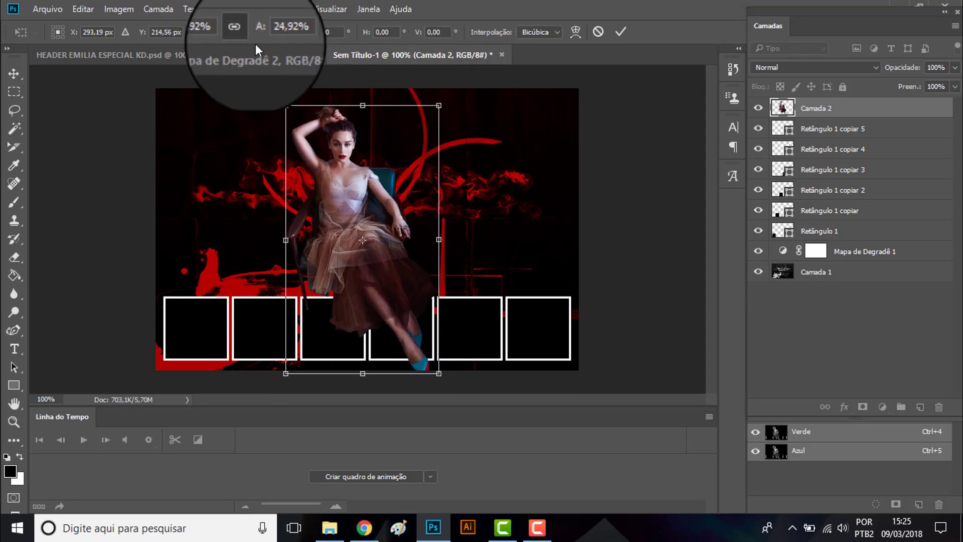
pyautogui.moveTo(390, 198)
pyautogui.mouseDown()
pyautogui.moveTo(393, 186)
pyautogui.moveTo(300, 75)
pyautogui.mouseUp()
pyautogui.press('Return')
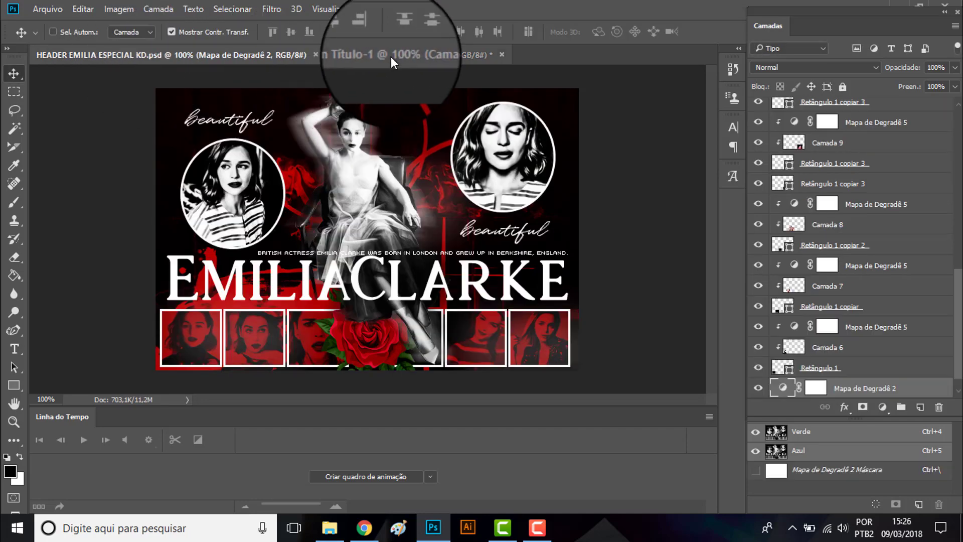
pyautogui.moveTo(299, 75)
pyautogui.mouseDown()
pyautogui.moveTo(411, 203)
pyautogui.moveTo(544, 283)
pyautogui.mouseUp()
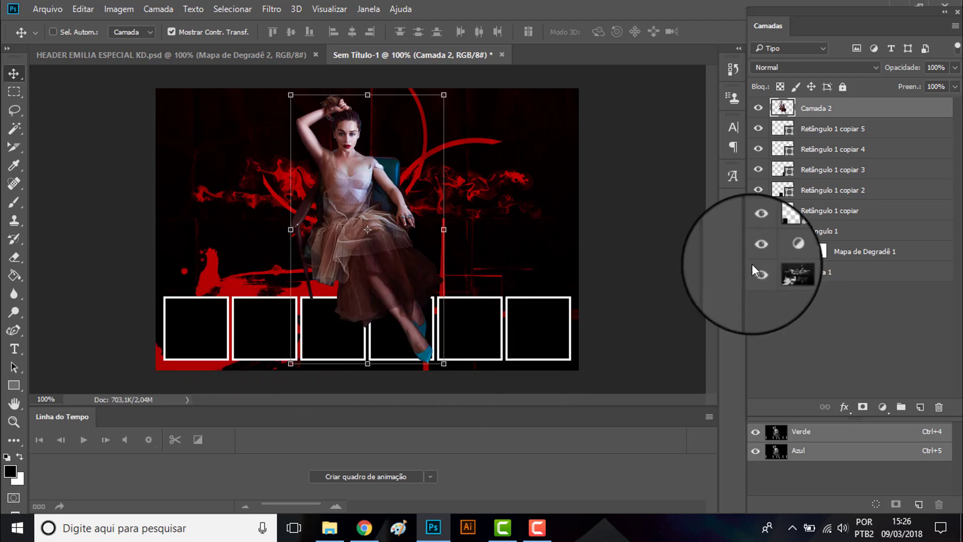
pyautogui.click(825, 230)
# Step: Open the hands-raised, eyes-closed, Glamour, red sweater, Los Angeles Times and striped-dress photos from Downloads
pyautogui.click(47, 9)
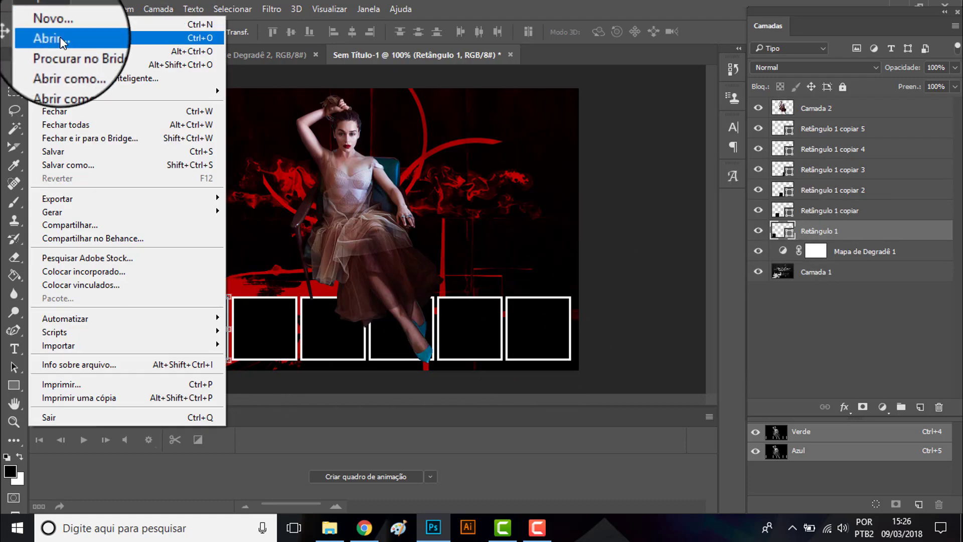
pyautogui.click(62, 40)
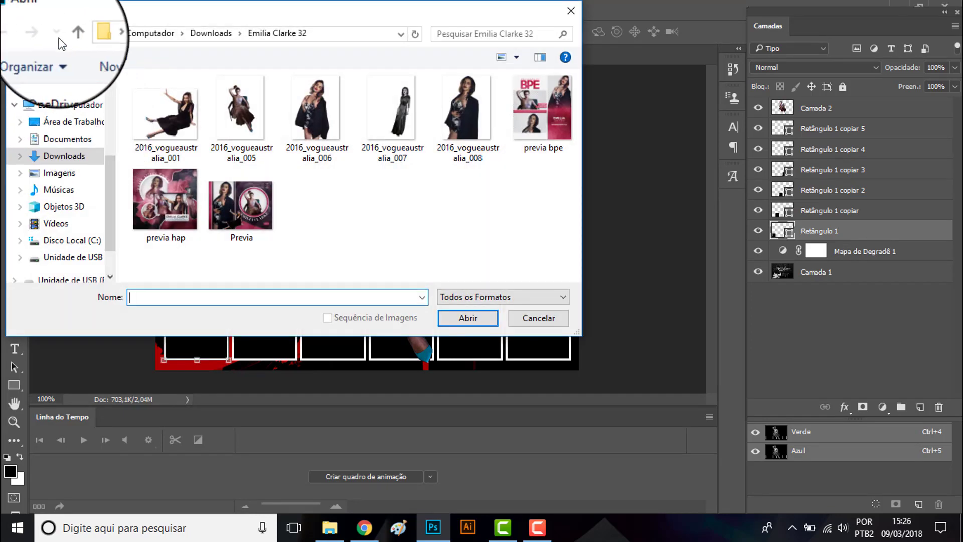
pyautogui.click(70, 34)
pyautogui.click(255, 116)
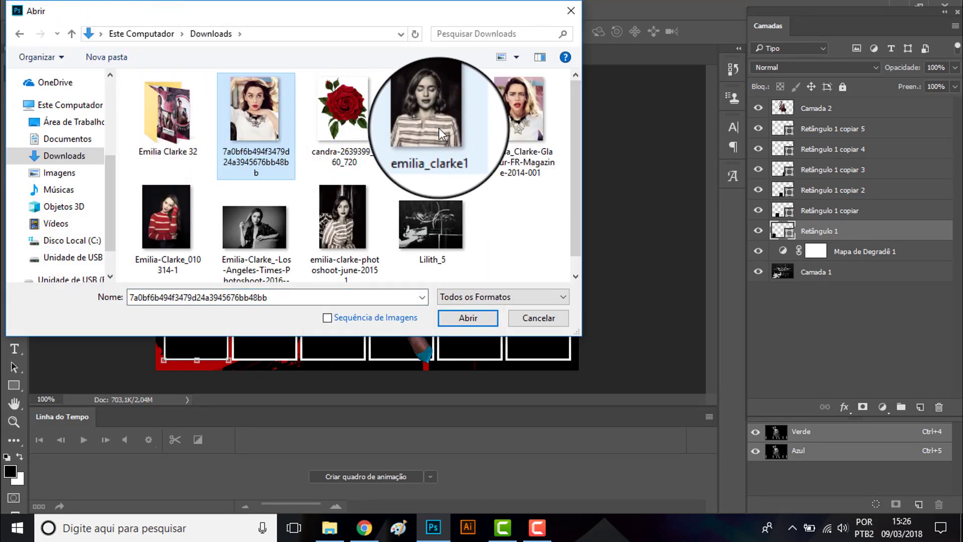
pyautogui.keyDown('ctrl'); pyautogui.click(430, 115); pyautogui.keyUp('ctrl')
pyautogui.keyDown('ctrl'); pyautogui.click(520, 113); pyautogui.keyUp('ctrl')
pyautogui.keyDown('ctrl'); pyautogui.click(176, 215); pyautogui.keyUp('ctrl')
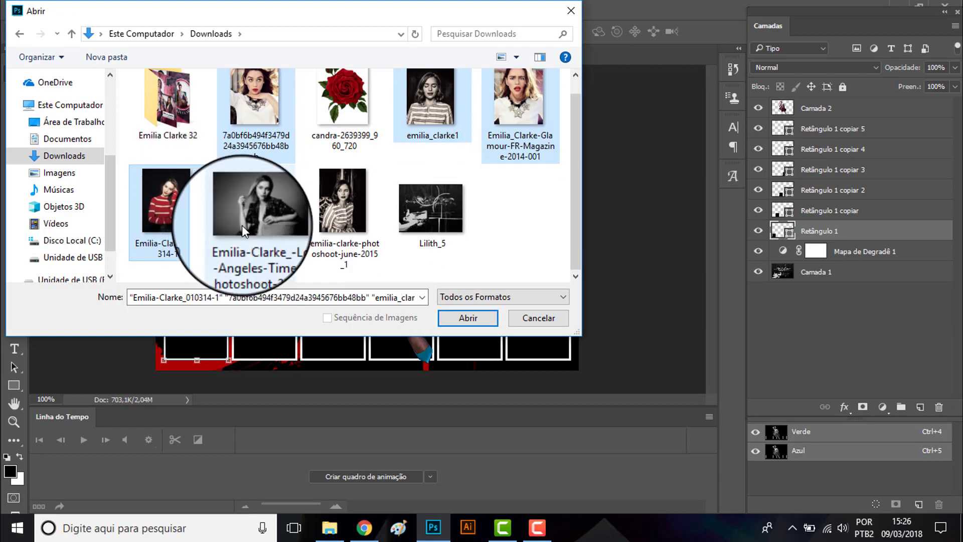
pyautogui.keyDown('ctrl'); pyautogui.click(242, 224); pyautogui.keyUp('ctrl')
pyautogui.keyDown('ctrl'); pyautogui.click(336, 215); pyautogui.keyUp('ctrl')
pyautogui.click(468, 317)
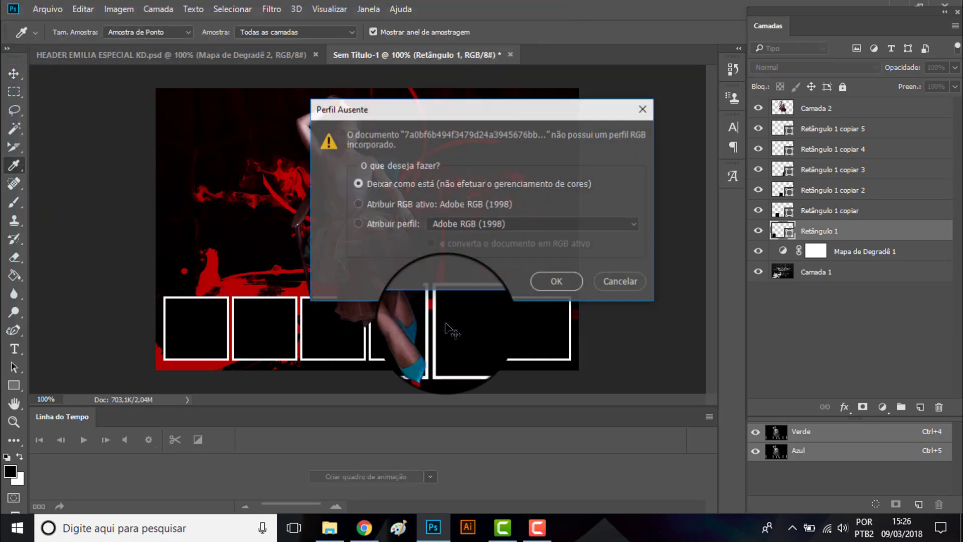
pyautogui.press('Return')
pyautogui.press('Return')
pyautogui.press('Return')
pyautogui.press('Return')
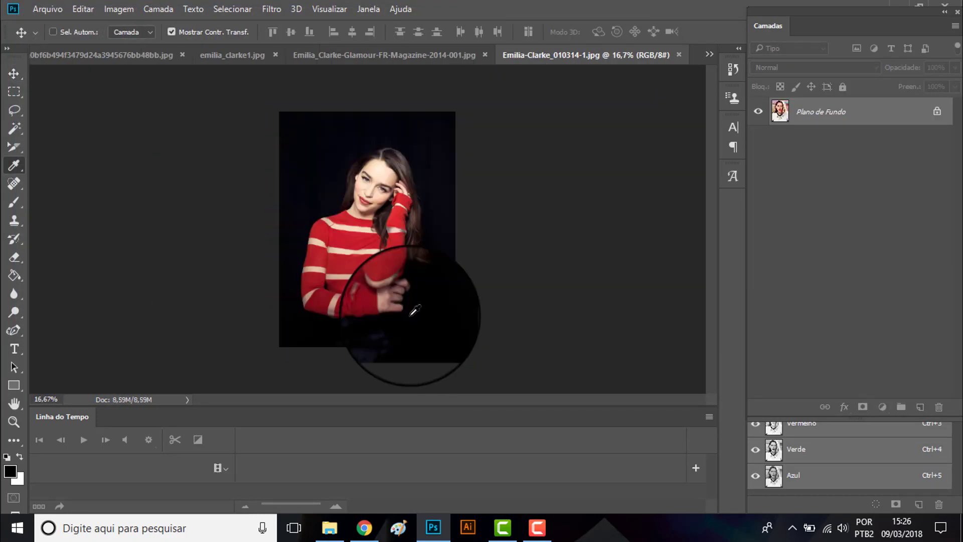
pyautogui.press('Return')
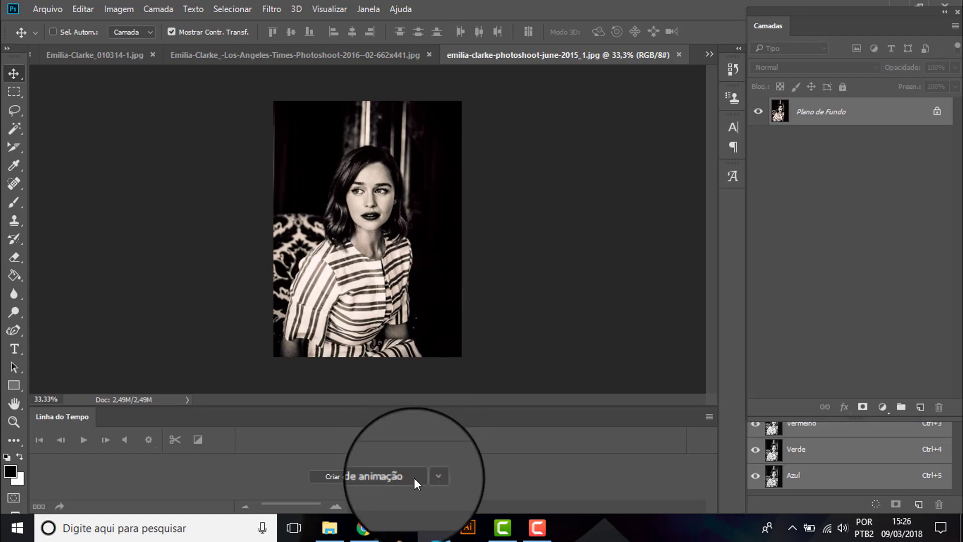
# Step: Look through each opened photo and the finished HEADER EMILIA ESPECIAL KD.psd reference
pyautogui.click(709, 55)
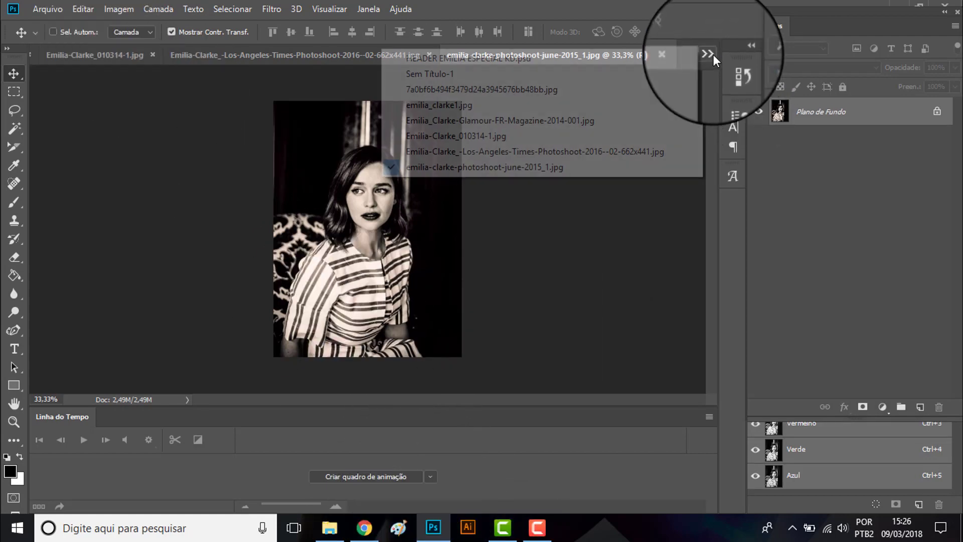
pyautogui.click(693, 59)
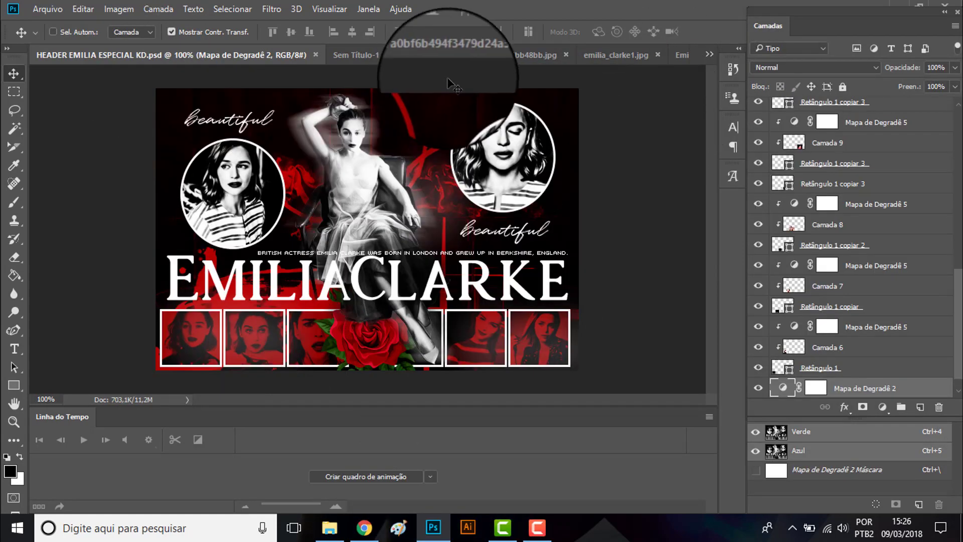
pyautogui.click(408, 52)
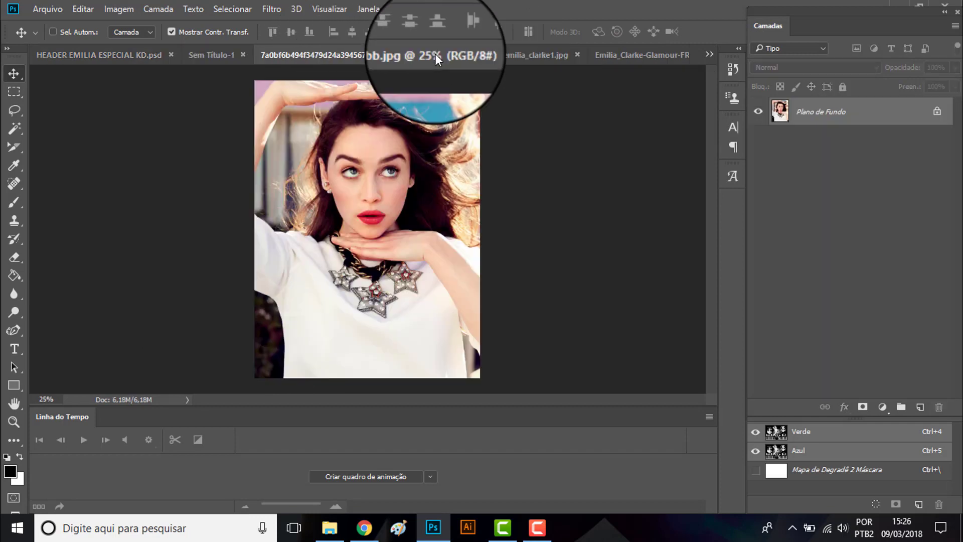
pyautogui.click(538, 58)
pyautogui.click(601, 56)
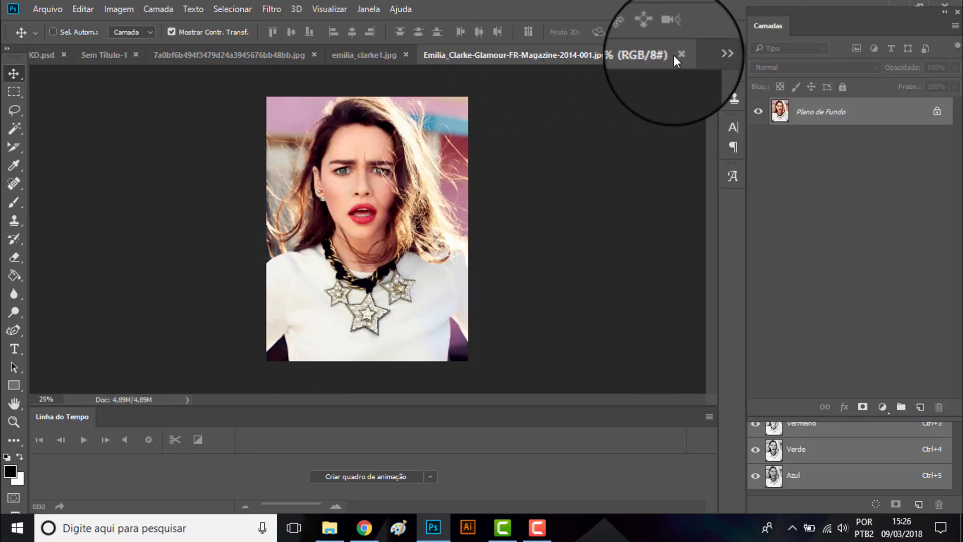
pyautogui.click(709, 54)
pyautogui.click(627, 135)
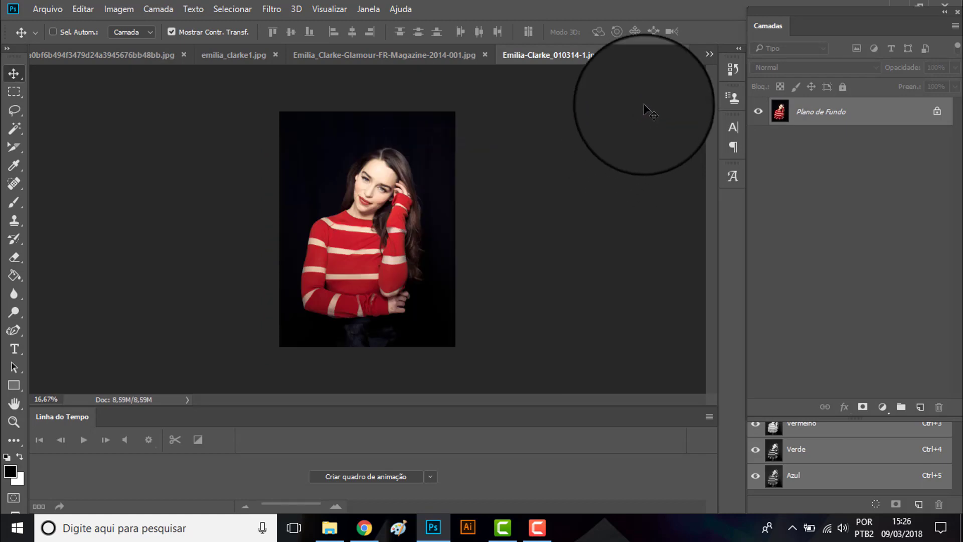
pyautogui.click(709, 54)
pyautogui.click(663, 151)
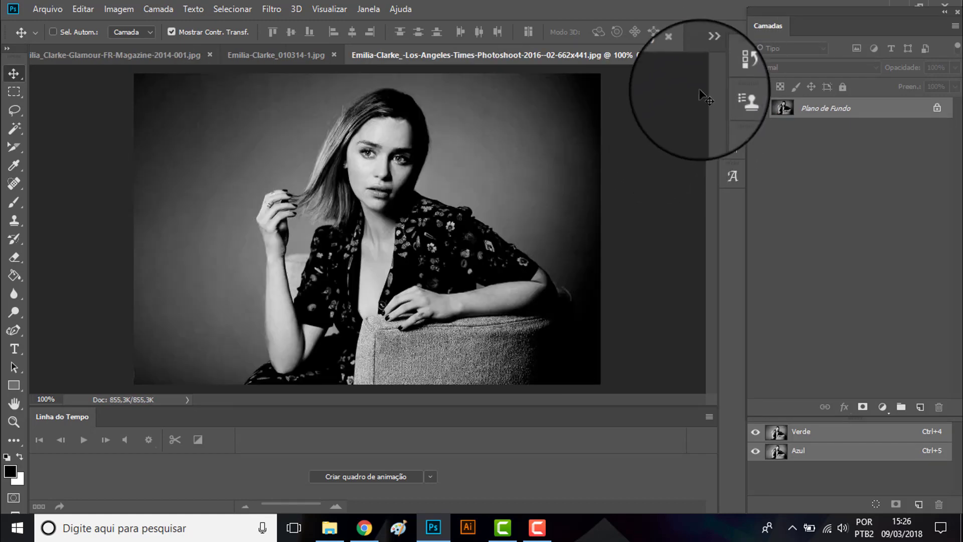
pyautogui.click(709, 54)
pyautogui.click(673, 166)
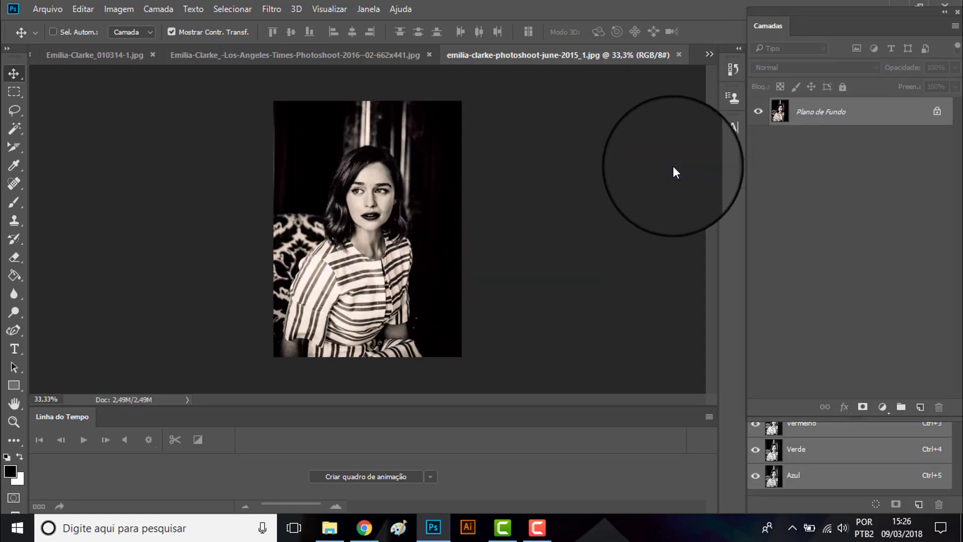
# Step: Copy the hands-raised portrait, close it, and return to Sem Título-1
pyautogui.click(708, 55)
pyautogui.click(673, 90)
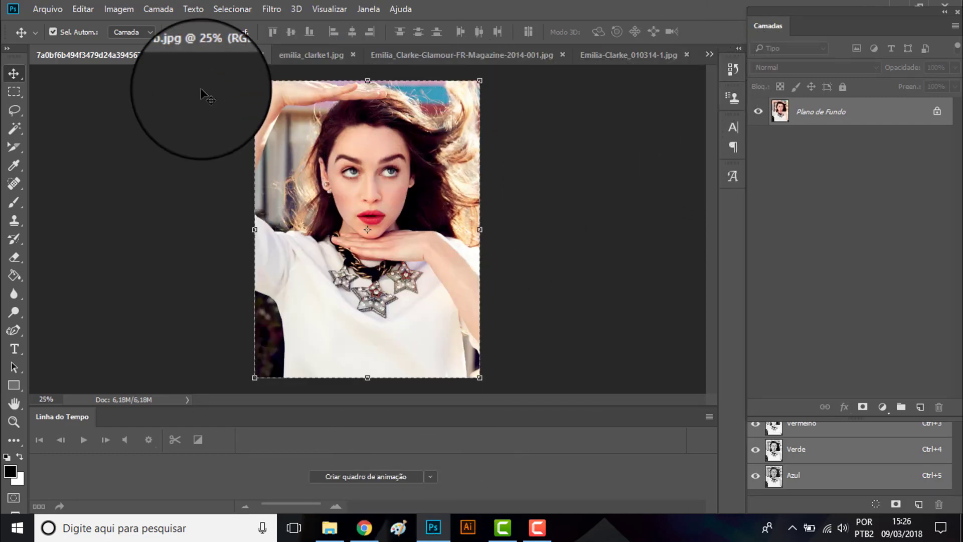
pyautogui.click(261, 54)
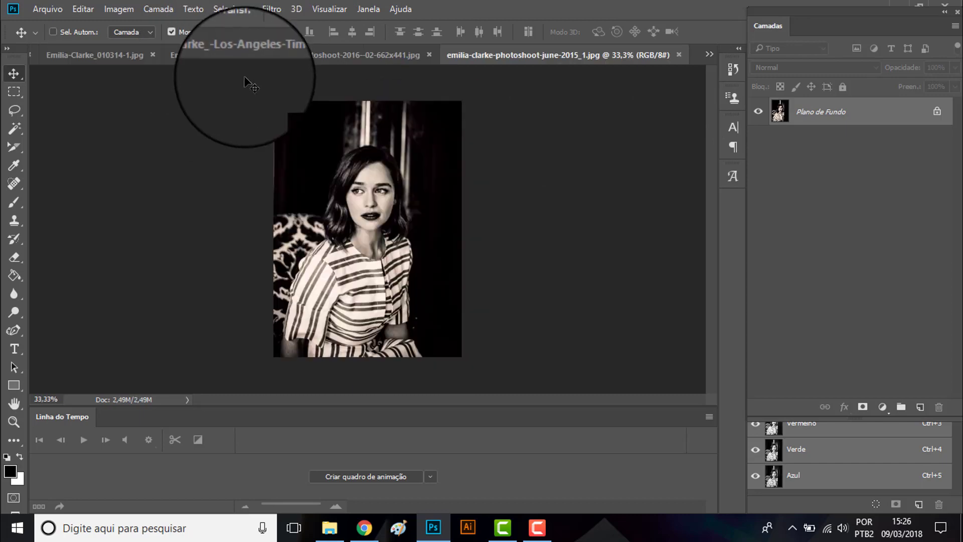
pyautogui.click(90, 55)
pyautogui.click(709, 53)
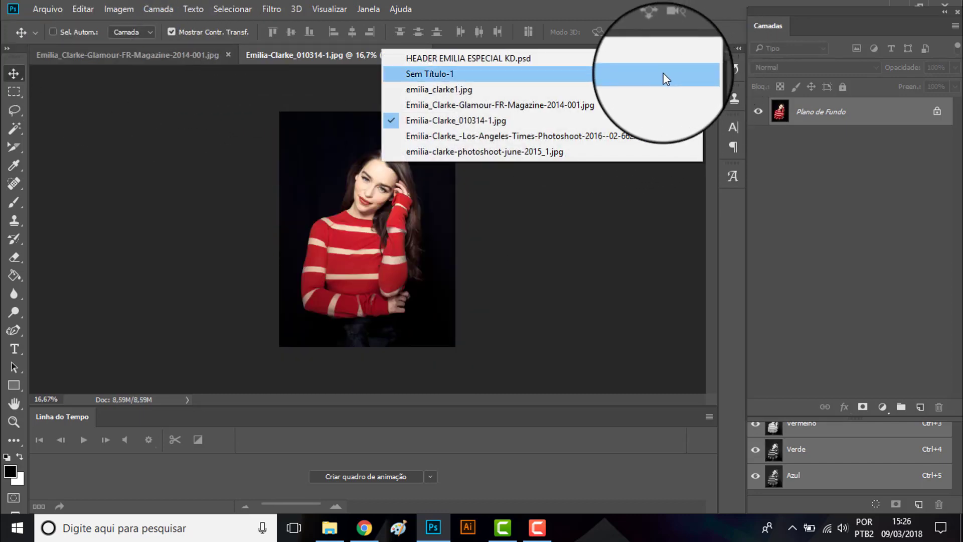
pyautogui.click(663, 74)
# Step: Paste the hands-raised portrait, scale it to about 8% over the leftmost frame, and clip it there
pyautogui.hotkey('ctrl', 'v')
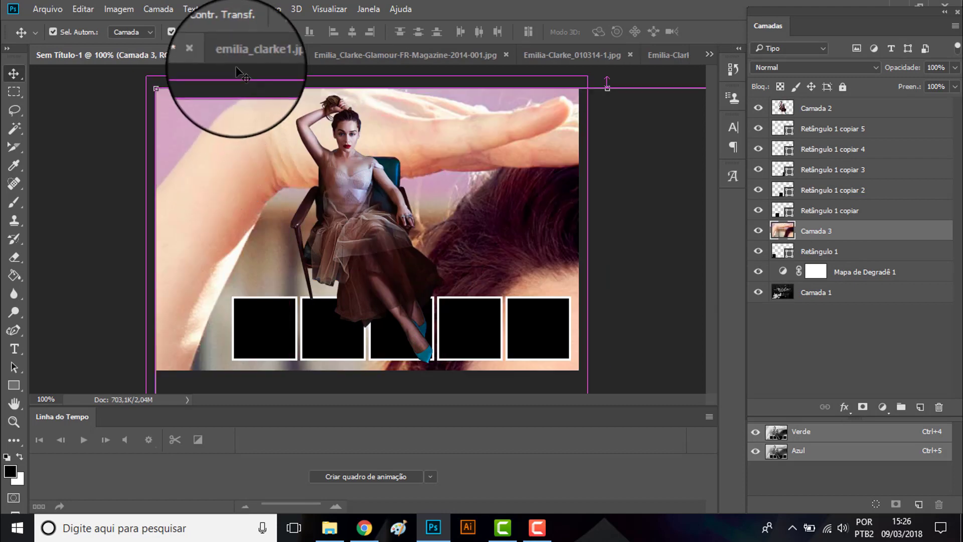
pyautogui.hotkey('ctrl', 't')
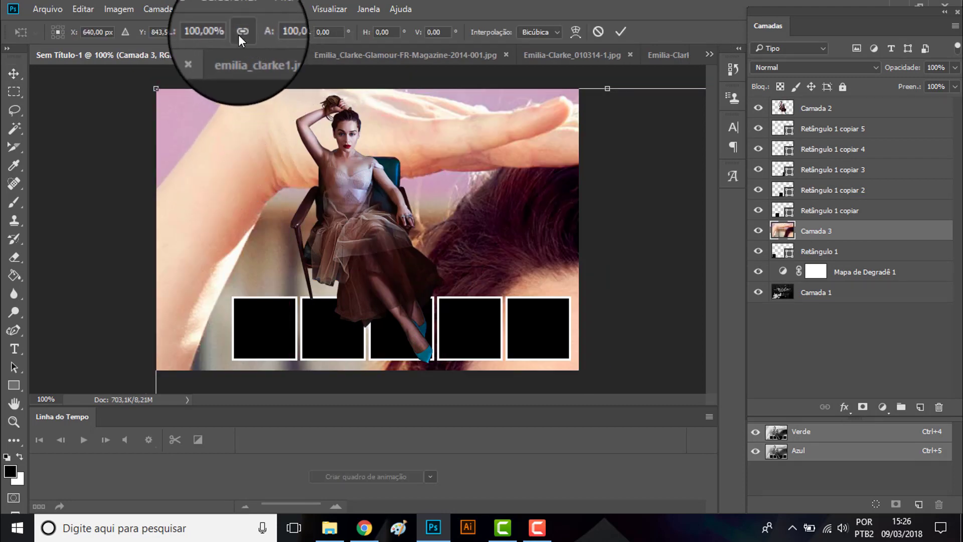
pyautogui.moveTo(156, 88)
pyautogui.mouseDown()
pyautogui.moveTo(323, 364)
pyautogui.moveTo(192, 110)
pyautogui.mouseUp()
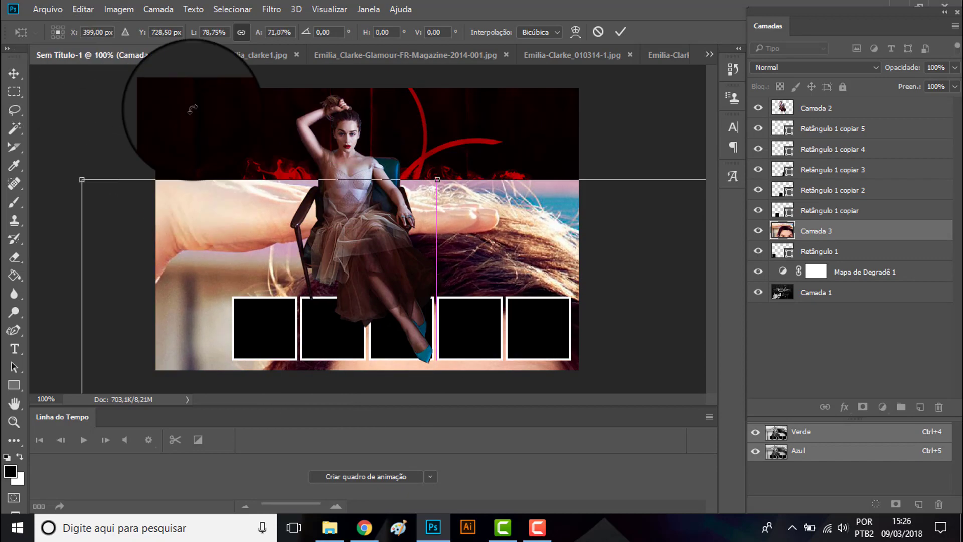
pyautogui.click(241, 32)
pyautogui.moveTo(87, 134); pyautogui.dragTo(109, 76)
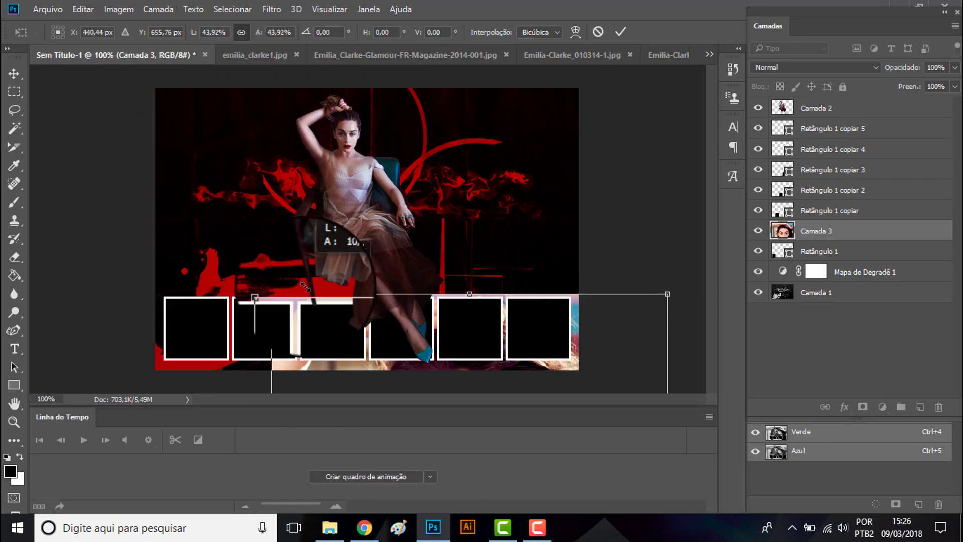
pyautogui.moveTo(107, 76); pyautogui.dragTo(156, 89)
pyautogui.moveTo(579, 89)
pyautogui.mouseDown()
pyautogui.moveTo(542, 83)
pyautogui.moveTo(368, 187)
pyautogui.moveTo(268, 331)
pyautogui.mouseUp()
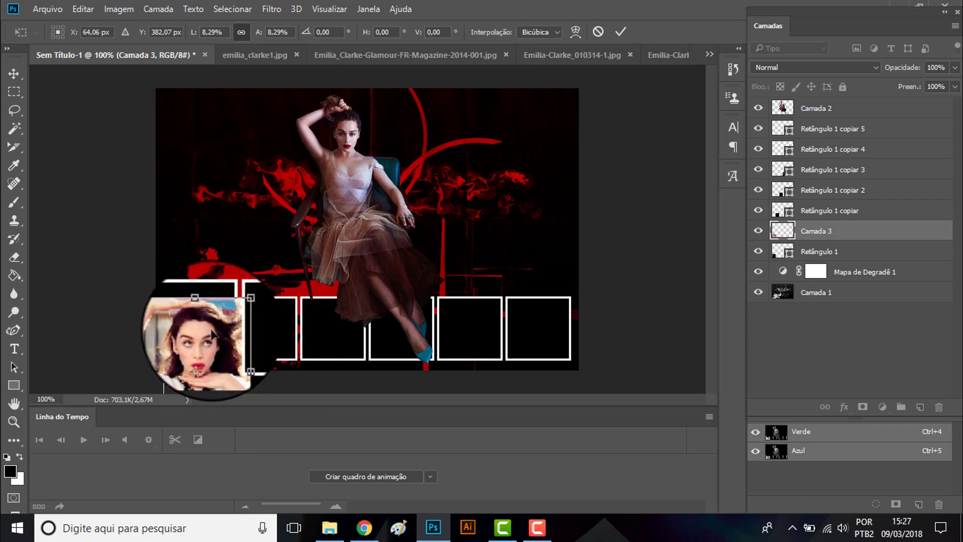
pyautogui.moveTo(202, 328); pyautogui.dragTo(199, 315)
pyautogui.press('Return')
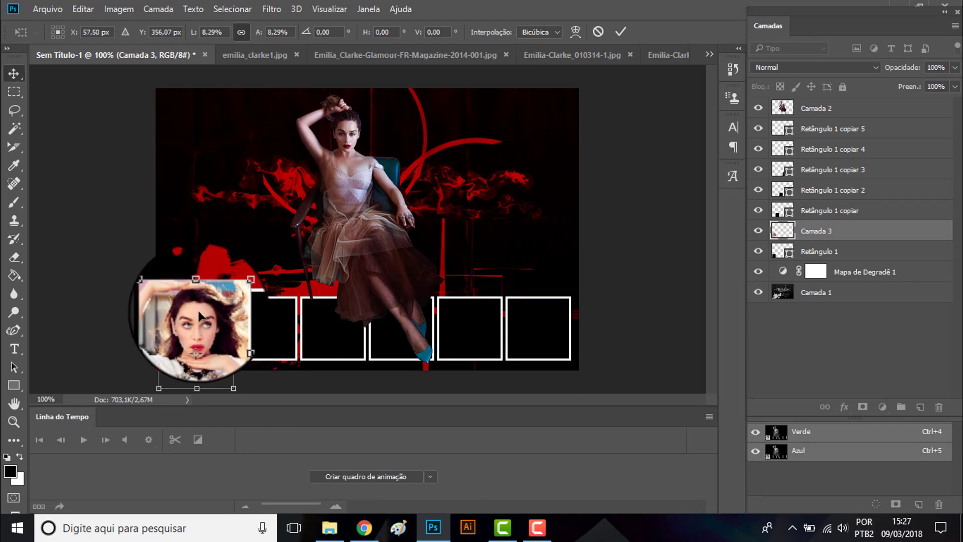
pyautogui.click(158, 10)
pyautogui.click(249, 249)
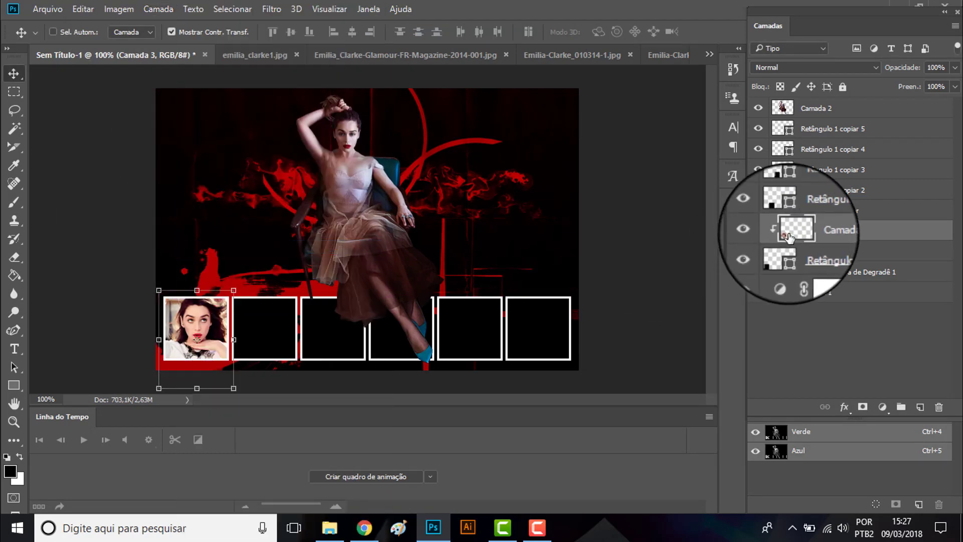
pyautogui.click(830, 210)
# Step: Close the Glamour photo and paste the startled-face portrait into the main composite
pyautogui.click(283, 59)
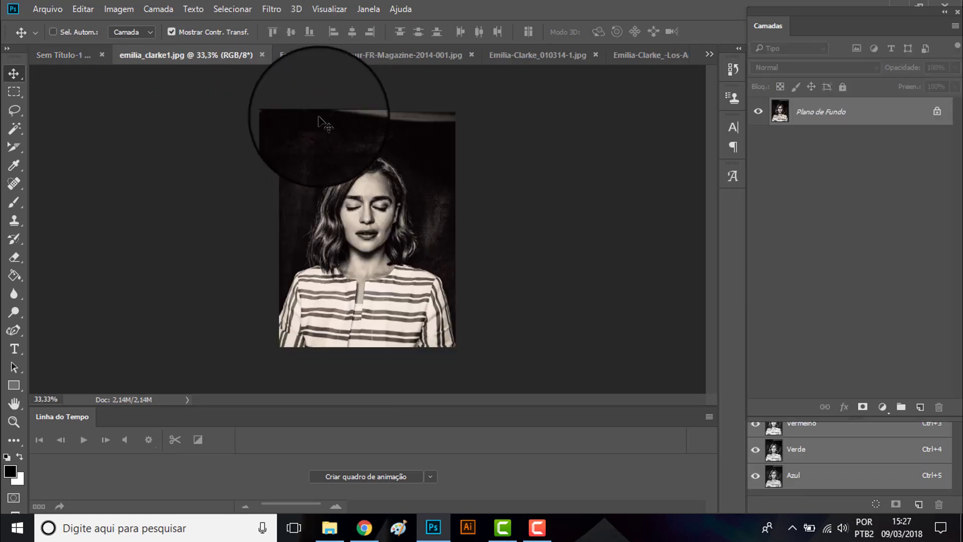
pyautogui.click(360, 59)
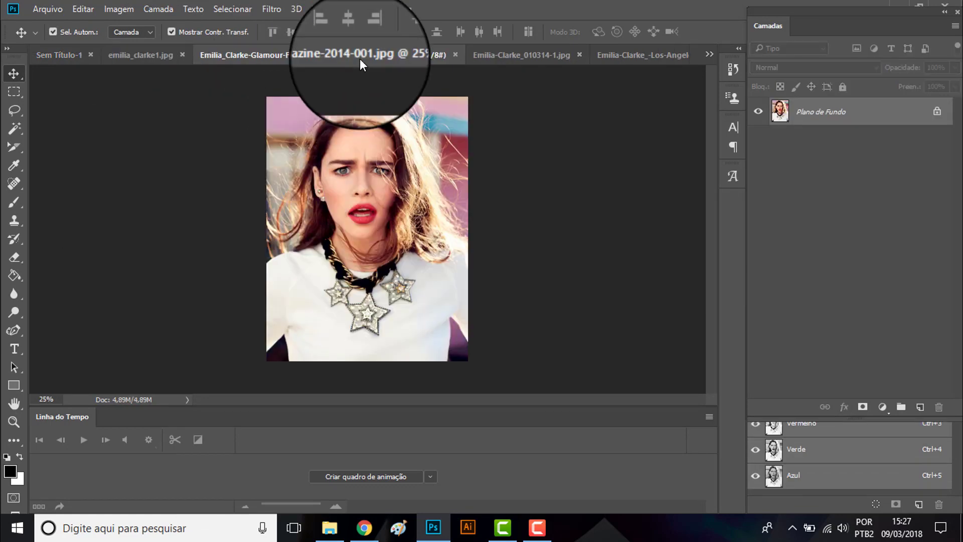
pyautogui.click(456, 56)
pyautogui.click(100, 58)
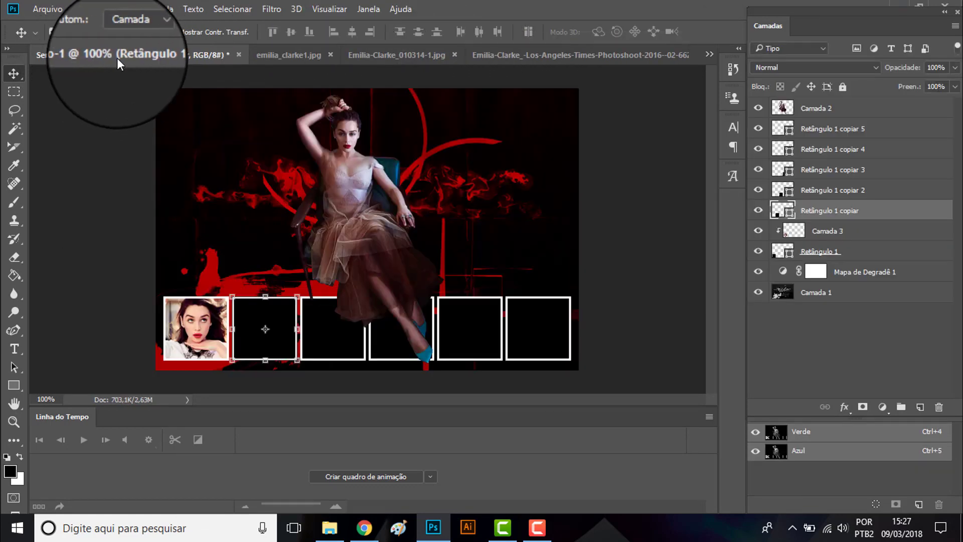
pyautogui.hotkey('ctrl', 'v')
# Step: Shrink the portrait proportionally, clip it as a mask, and position it in the second frame
pyautogui.hotkey('ctrl', 't')
pyautogui.click(242, 31)
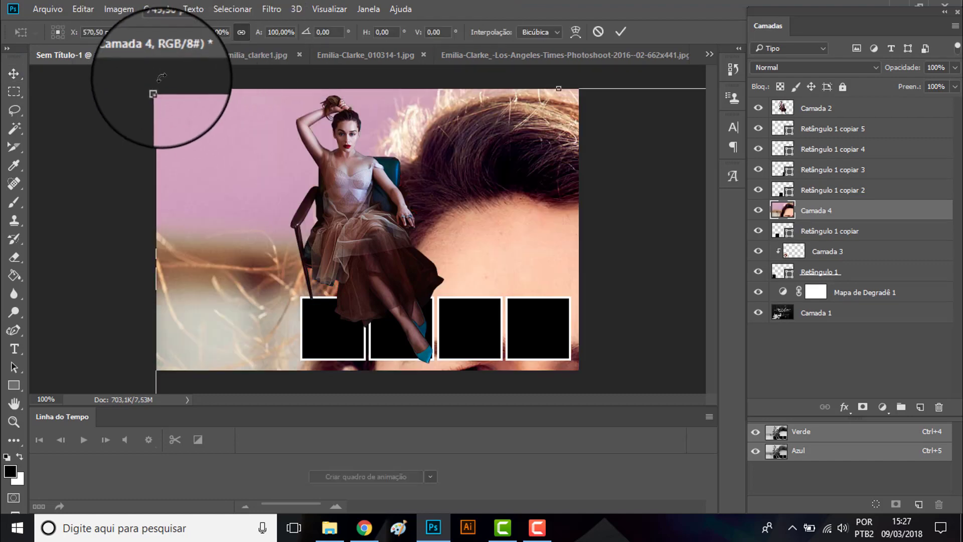
pyautogui.moveTo(156, 89)
pyautogui.mouseDown()
pyautogui.moveTo(167, 148)
pyautogui.moveTo(249, 352)
pyautogui.mouseUp()
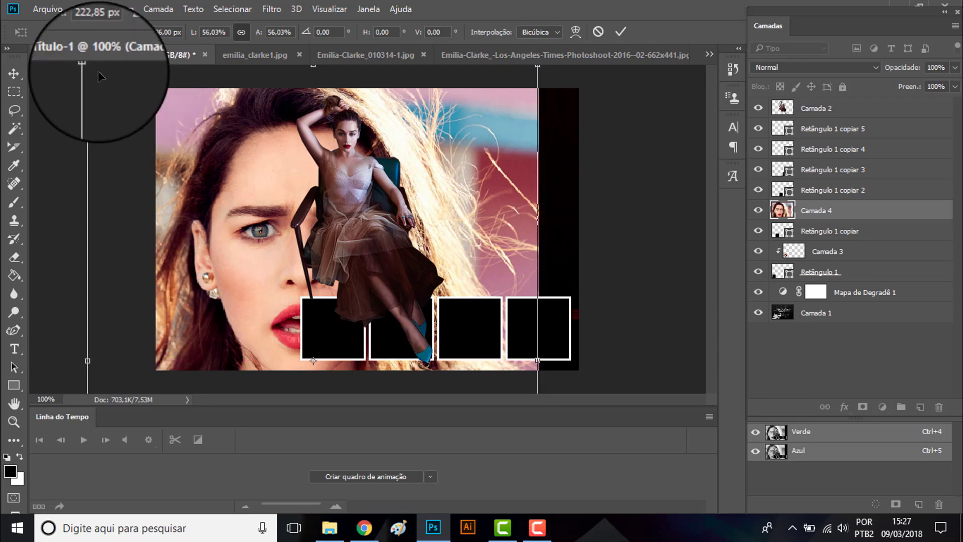
pyautogui.moveTo(96, 53)
pyautogui.mouseDown()
pyautogui.moveTo(321, 360)
pyautogui.moveTo(248, 204)
pyautogui.mouseUp()
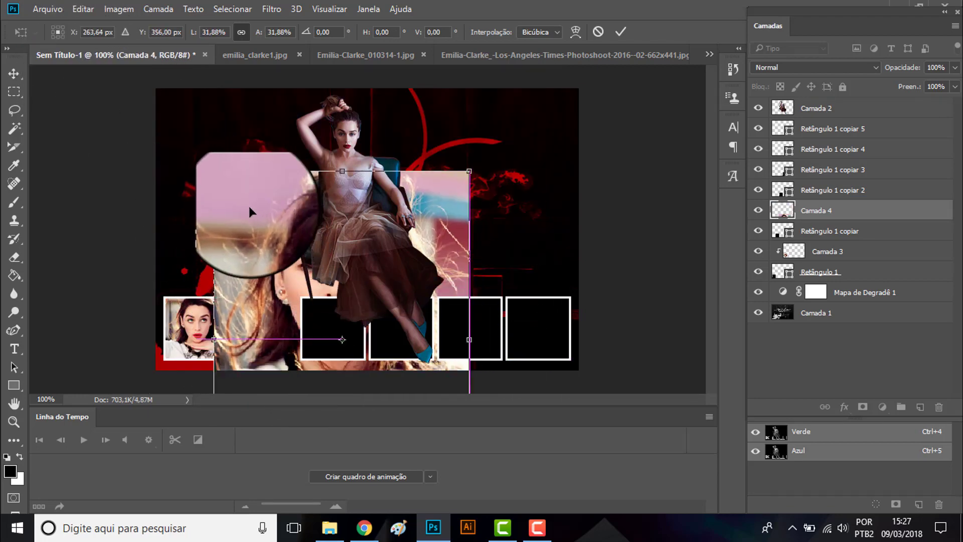
pyautogui.moveTo(454, 176)
pyautogui.mouseDown()
pyautogui.moveTo(340, 358)
pyautogui.moveTo(290, 316)
pyautogui.moveTo(295, 306)
pyautogui.mouseUp()
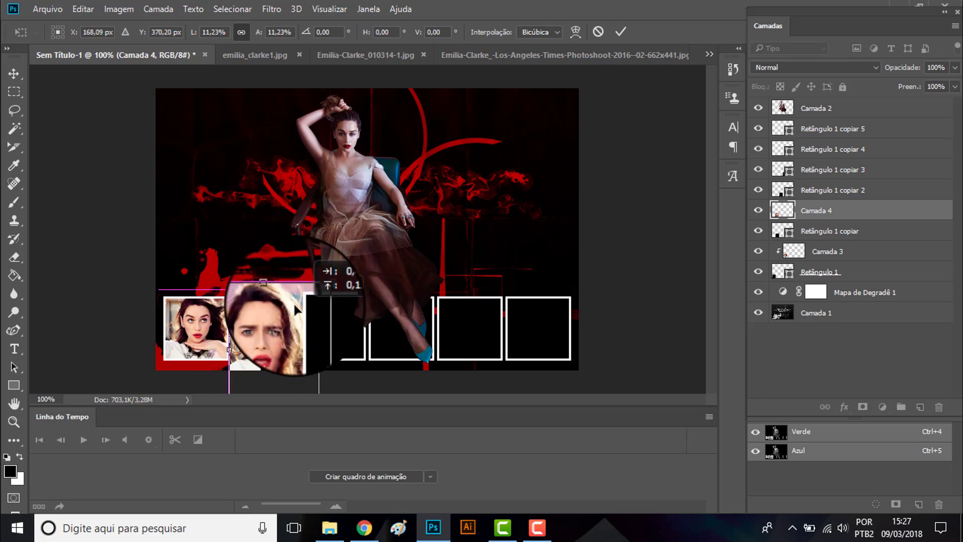
pyautogui.press('Return')
pyautogui.click(159, 9)
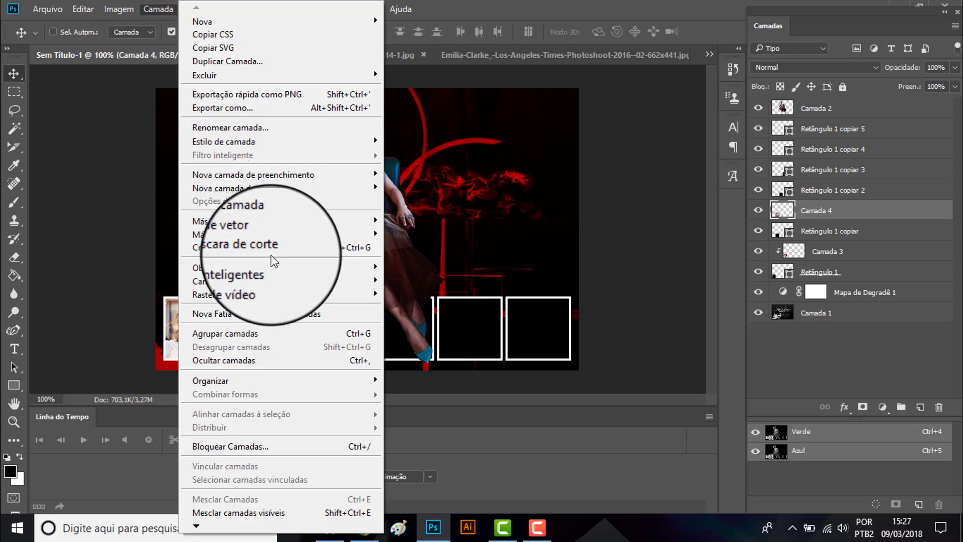
pyautogui.click(236, 247)
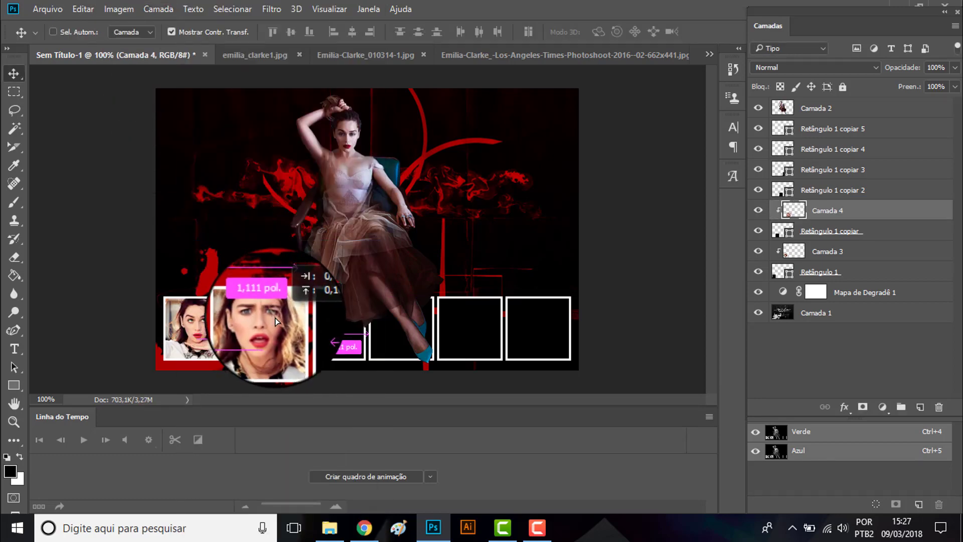
pyautogui.moveTo(274, 320); pyautogui.dragTo(273, 318)
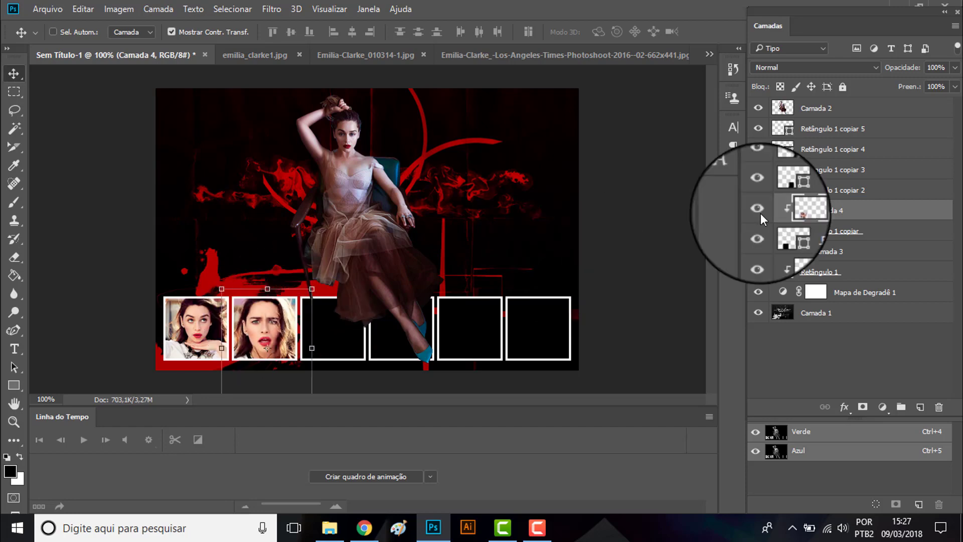
# Step: Open the red rose PNG, accepting the colour profile warning, then return to the composite
pyautogui.click(830, 190)
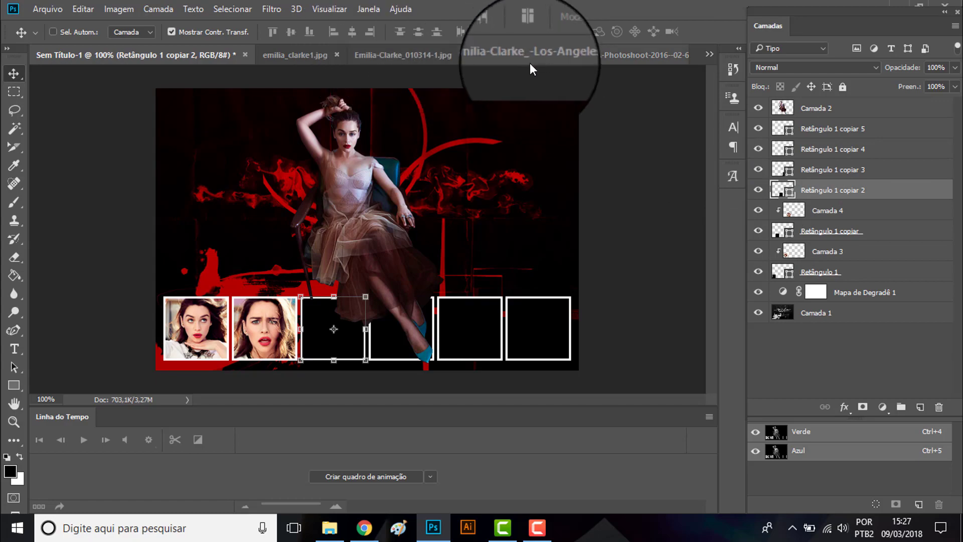
pyautogui.click(21, 10)
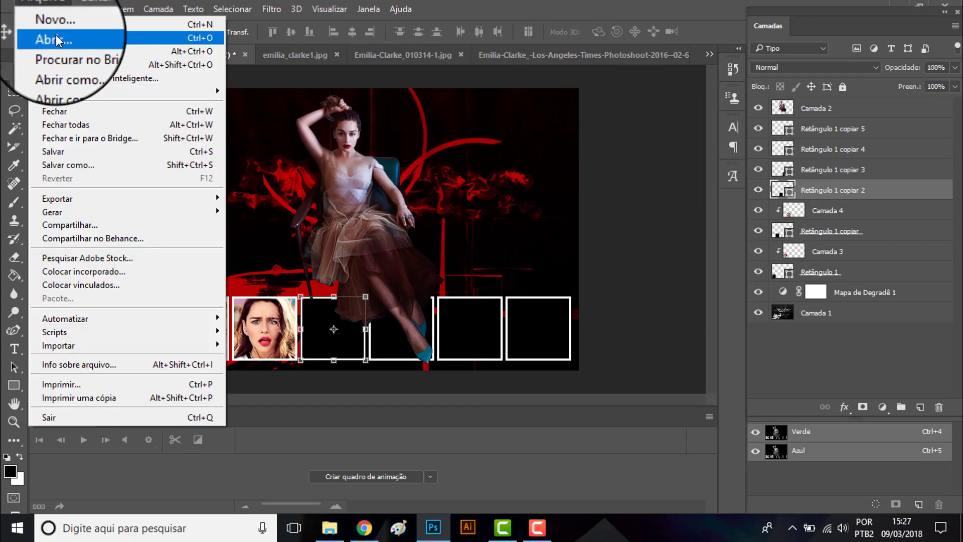
pyautogui.click(56, 35)
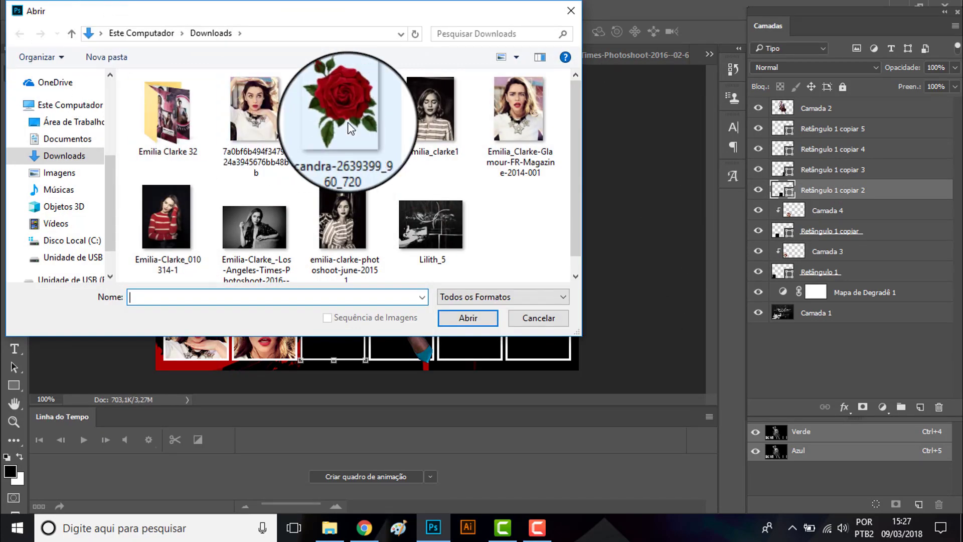
pyautogui.doubleClick(341, 124)
pyautogui.click(556, 284)
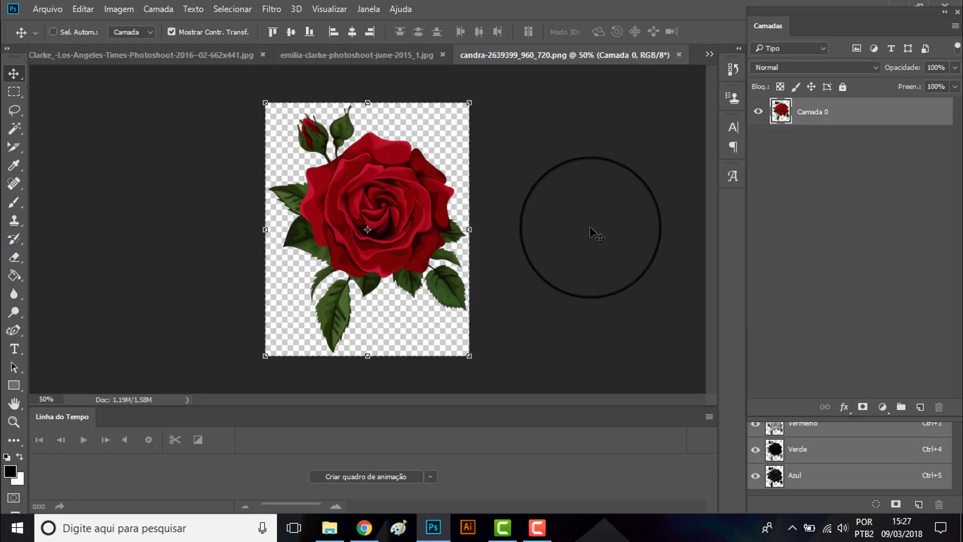
pyautogui.click(679, 55)
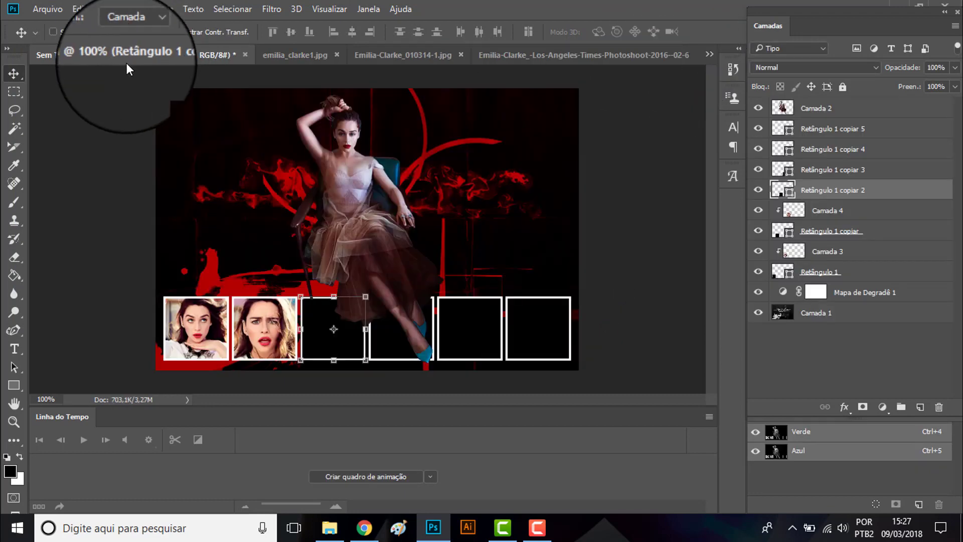
# Step: Paste the rose and scale it down proportionally over the bottom row of frames
pyautogui.hotkey('ctrl', 'v')
pyautogui.hotkey('ctrl', 't')
pyautogui.click(241, 33)
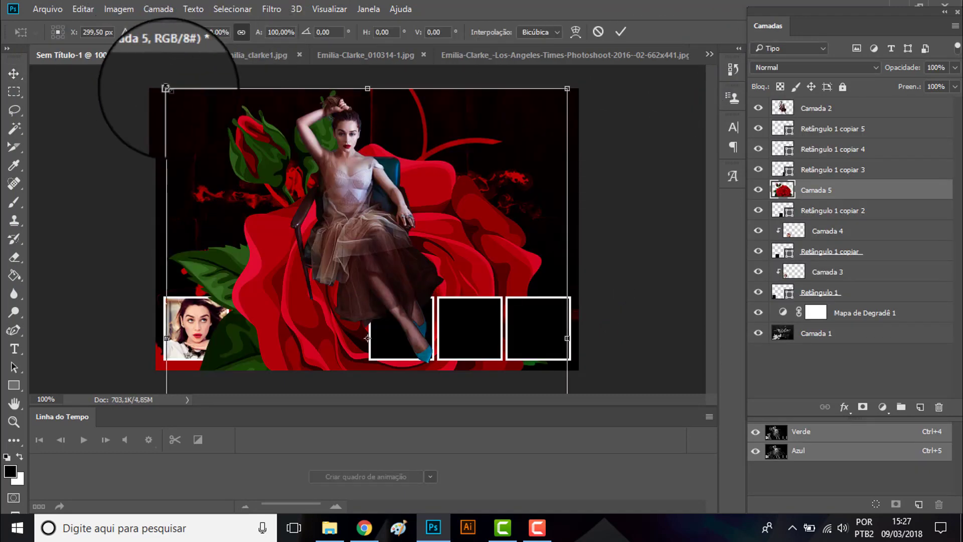
pyautogui.moveTo(166, 89); pyautogui.dragTo(306, 249)
pyautogui.moveTo(394, 382)
pyautogui.mouseDown()
pyautogui.moveTo(349, 188)
pyautogui.moveTo(307, 166)
pyautogui.mouseUp()
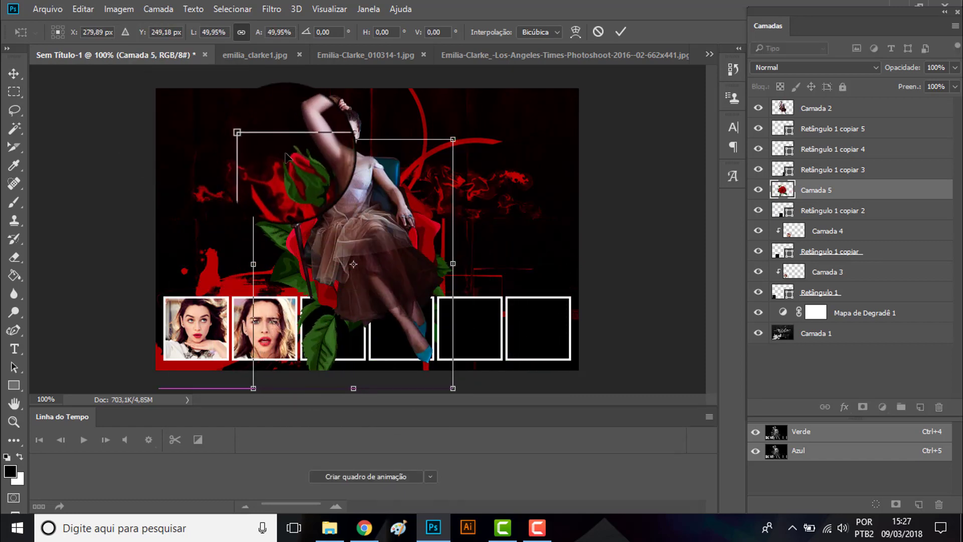
pyautogui.moveTo(258, 140); pyautogui.dragTo(334, 219)
pyautogui.moveTo(381, 280); pyautogui.dragTo(393, 306)
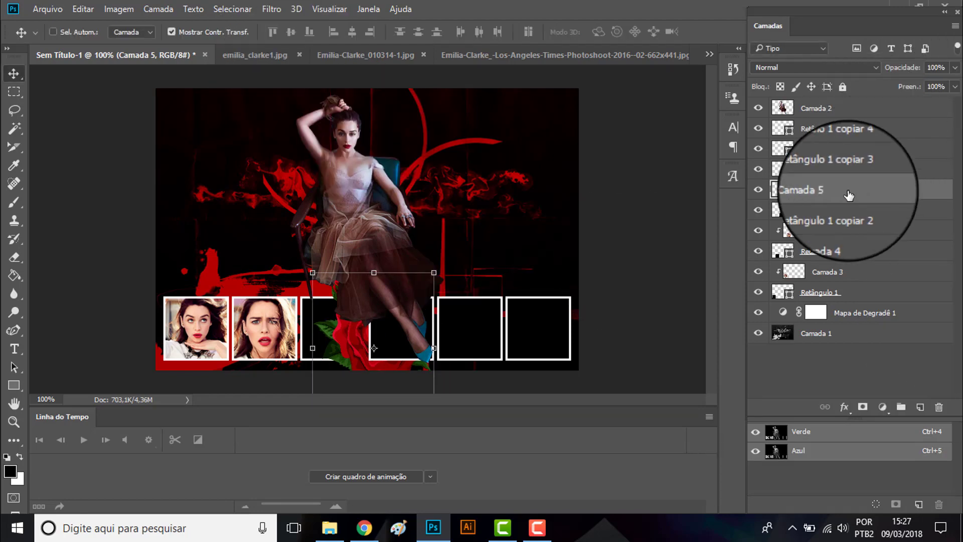
# Step: Stack the rose layer above all frame layers and commit it at about 73%
pyautogui.moveTo(849, 190); pyautogui.dragTo(852, 119)
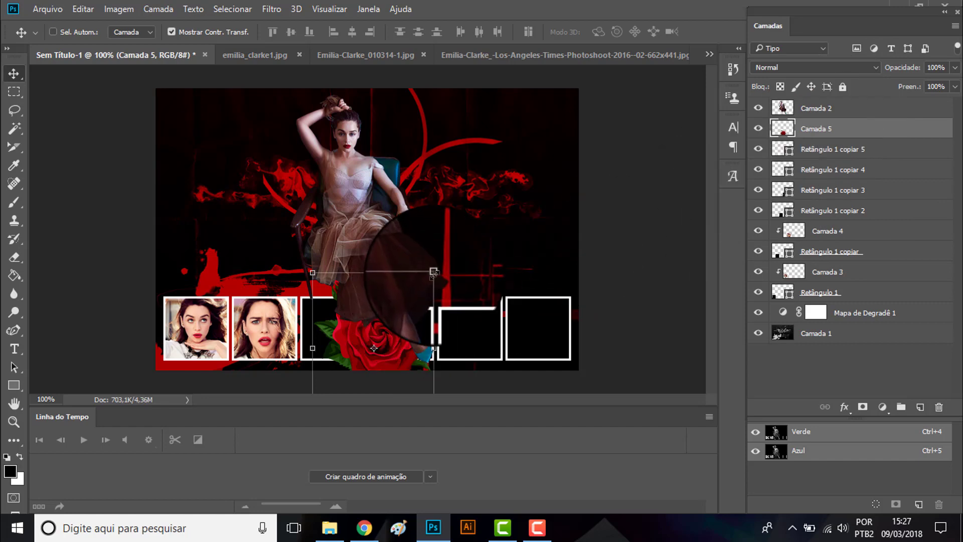
pyautogui.moveTo(434, 272); pyautogui.dragTo(399, 307)
pyautogui.click(242, 32)
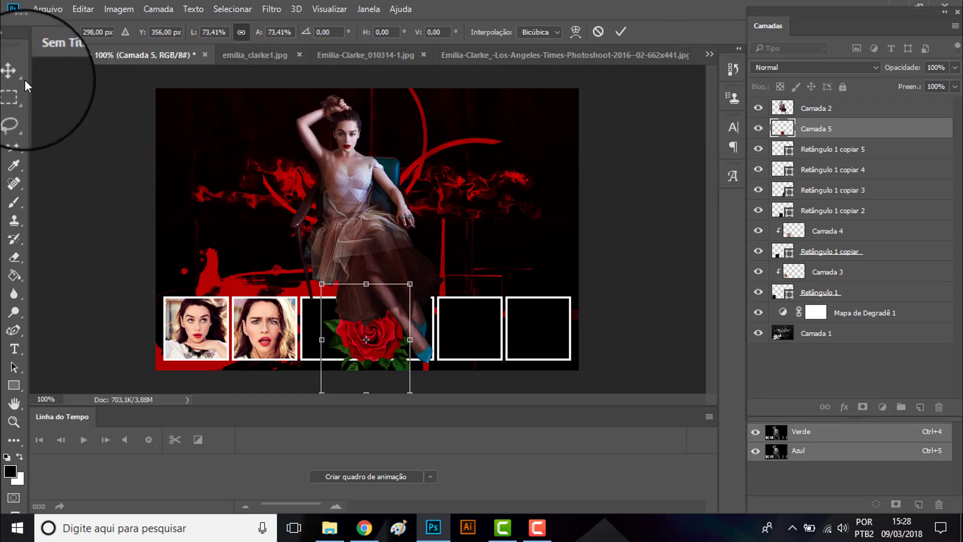
pyautogui.click(11, 72)
pyautogui.click(413, 209)
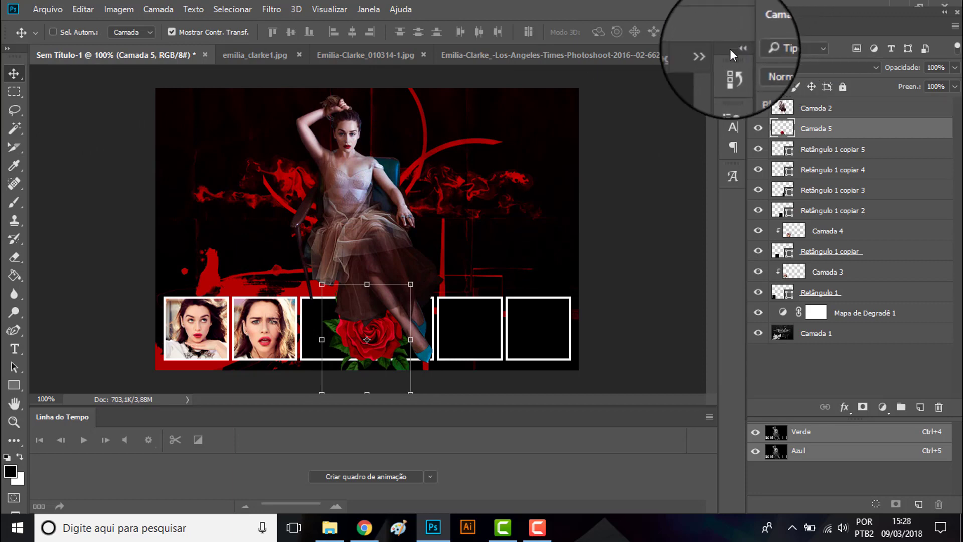
# Step: Compare against the finished HEADER EMILIA ESPECIAL KD.psd reference, then return to Sem Título-1
pyautogui.click(712, 54)
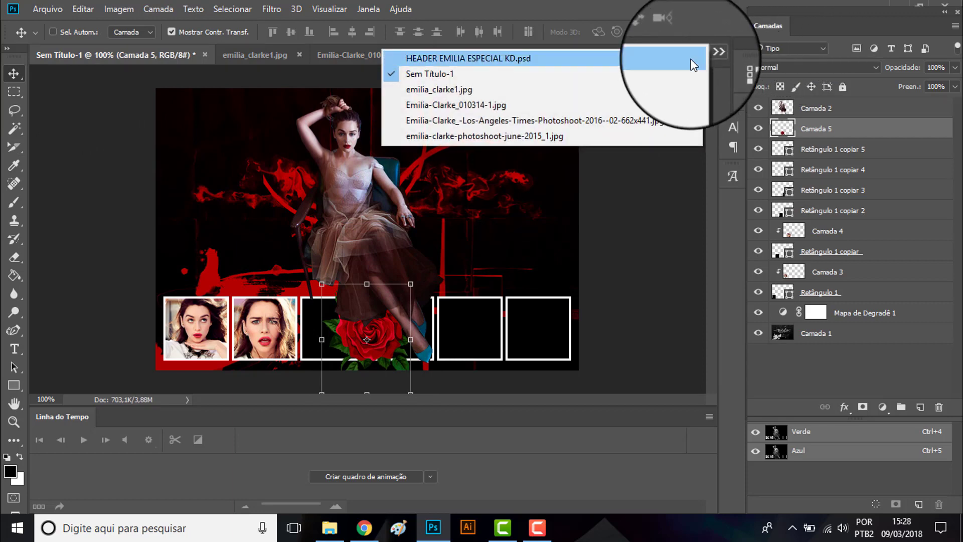
pyautogui.click(692, 60)
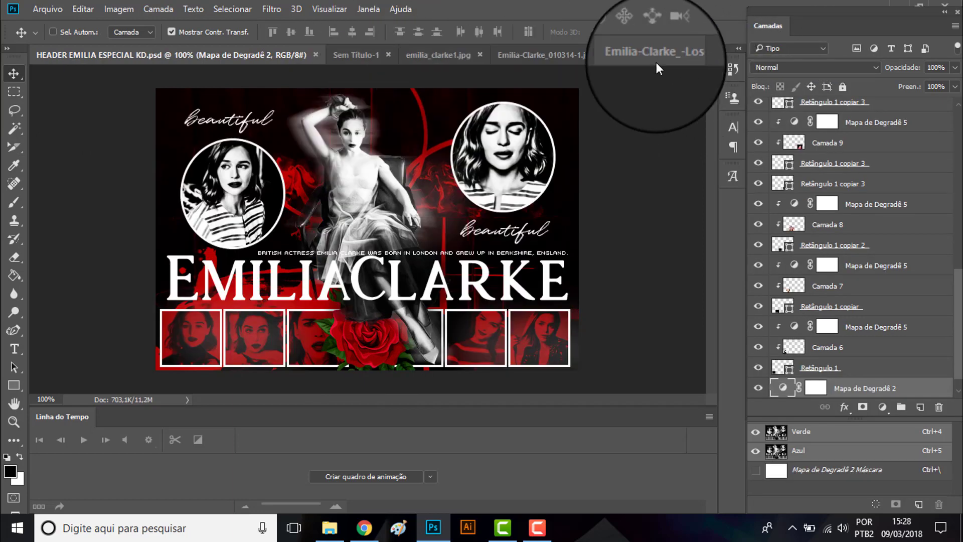
pyautogui.click(353, 55)
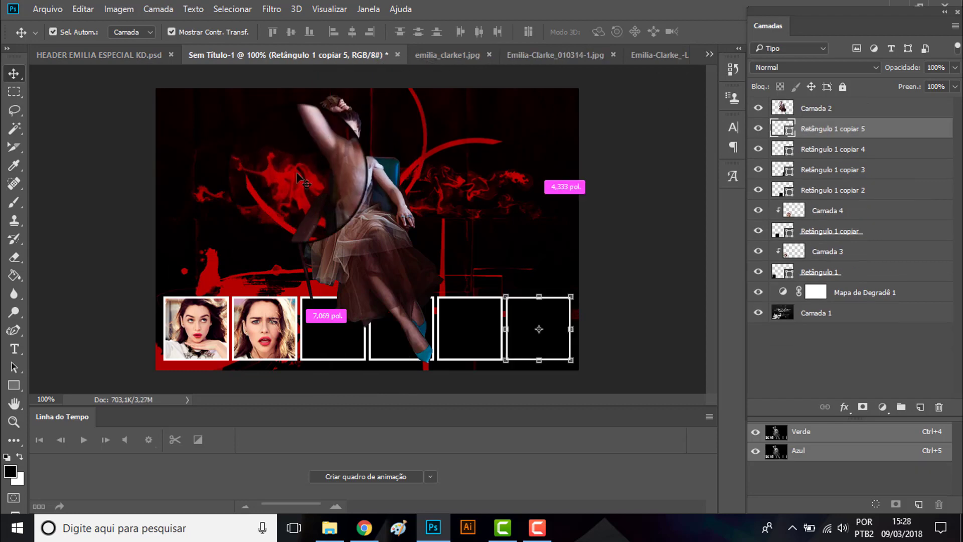
# Step: Rescale the rose to about a quarter and settle it at the bottom centre
pyautogui.moveTo(301, 178); pyautogui.dragTo(301, 180)
pyautogui.hotkey('ctrl', 't')
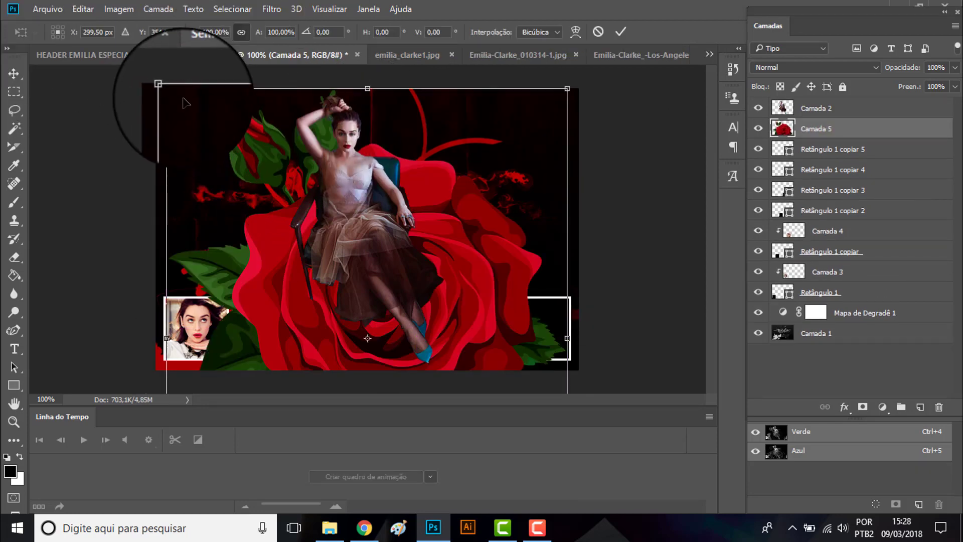
pyautogui.moveTo(168, 92)
pyautogui.mouseDown()
pyautogui.moveTo(219, 156)
pyautogui.moveTo(335, 228)
pyautogui.mouseUp()
pyautogui.moveTo(394, 321); pyautogui.dragTo(390, 332)
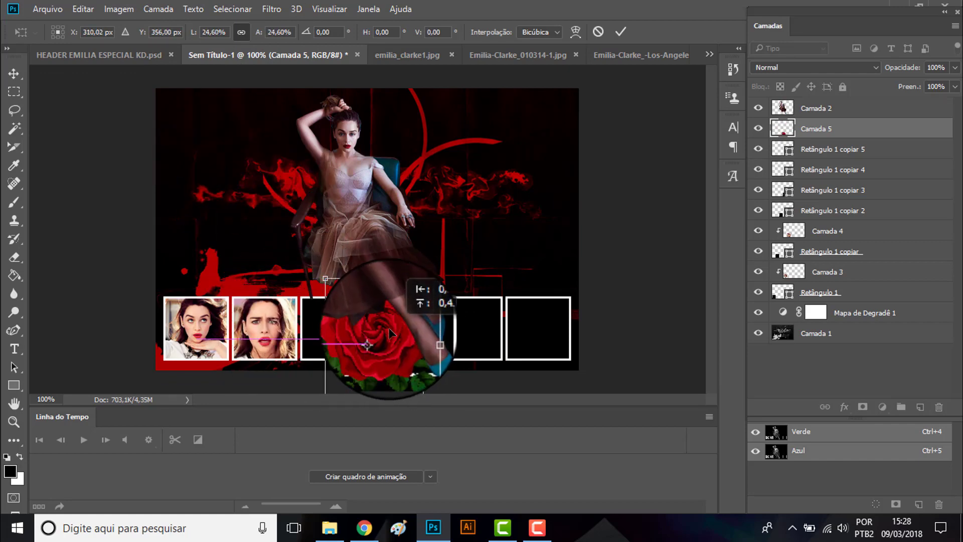
pyautogui.moveTo(325, 278); pyautogui.dragTo(324, 276)
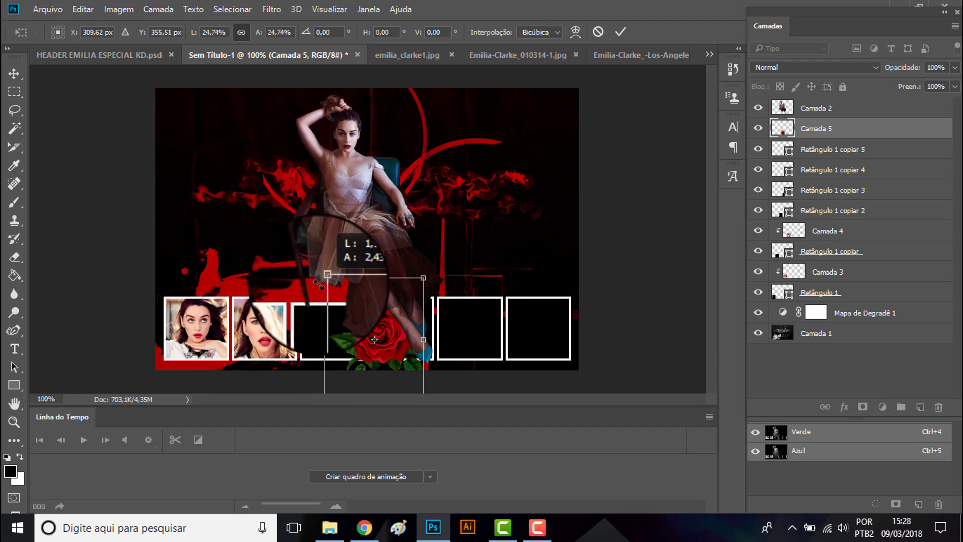
pyautogui.moveTo(381, 309); pyautogui.dragTo(417, 318)
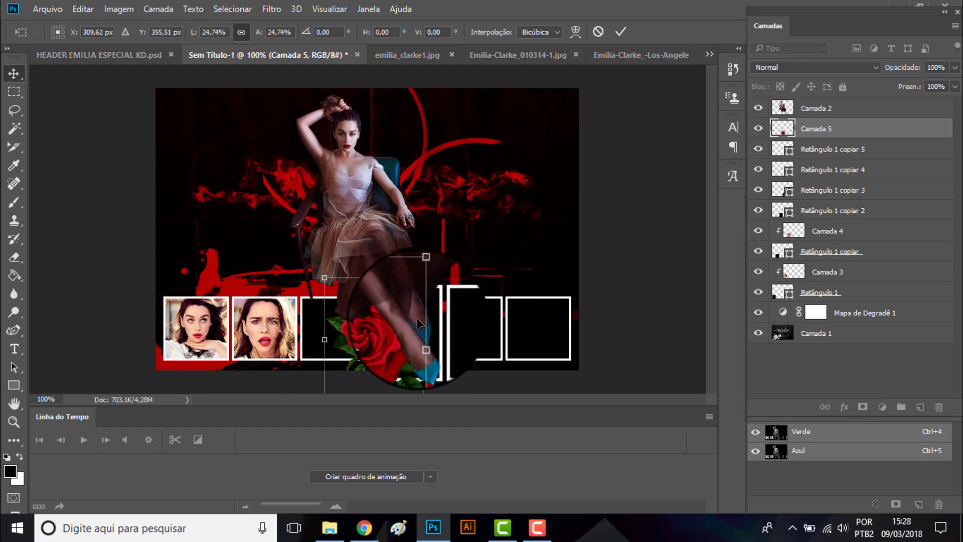
pyautogui.press('Return')
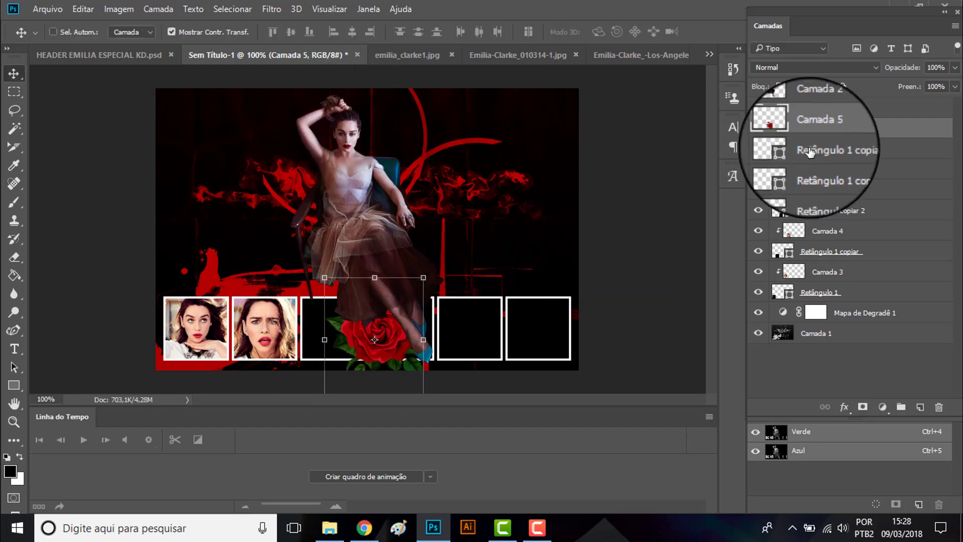
# Step: Duplicate the Camada 4 portrait above the third frame, clip it, and position it inside
pyautogui.click(850, 232)
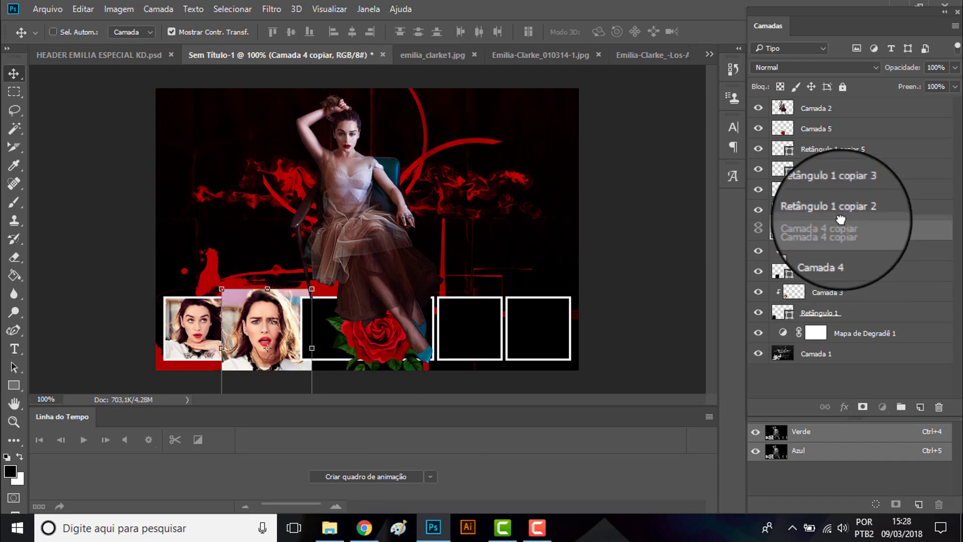
pyautogui.moveTo(849, 235); pyautogui.dragTo(842, 207)
pyautogui.click(158, 8)
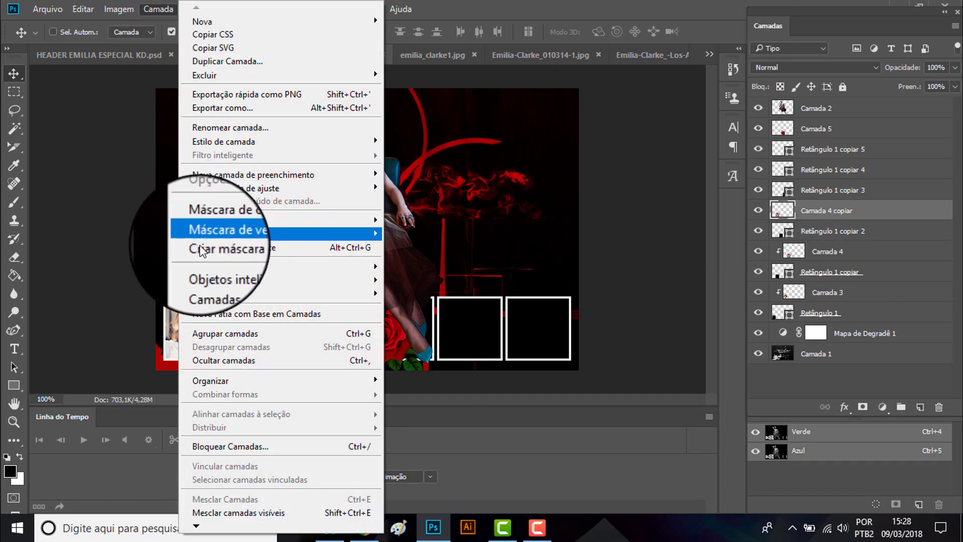
pyautogui.click(231, 247)
pyautogui.moveTo(362, 314)
pyautogui.mouseDown()
pyautogui.moveTo(333, 305)
pyautogui.moveTo(315, 315)
pyautogui.moveTo(317, 303)
pyautogui.mouseUp()
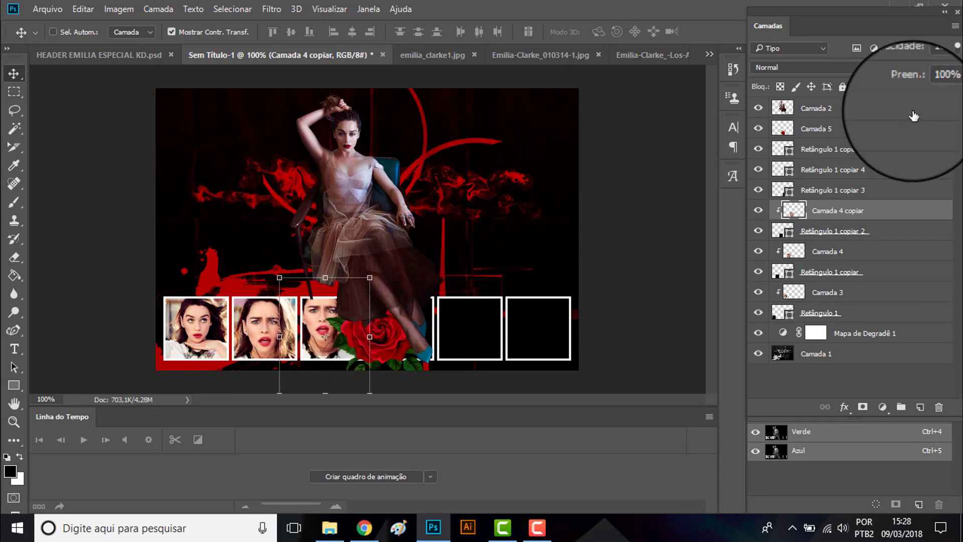
# Step: Close a spare portrait photo and switch to the HEADER reference document
pyautogui.click(424, 53)
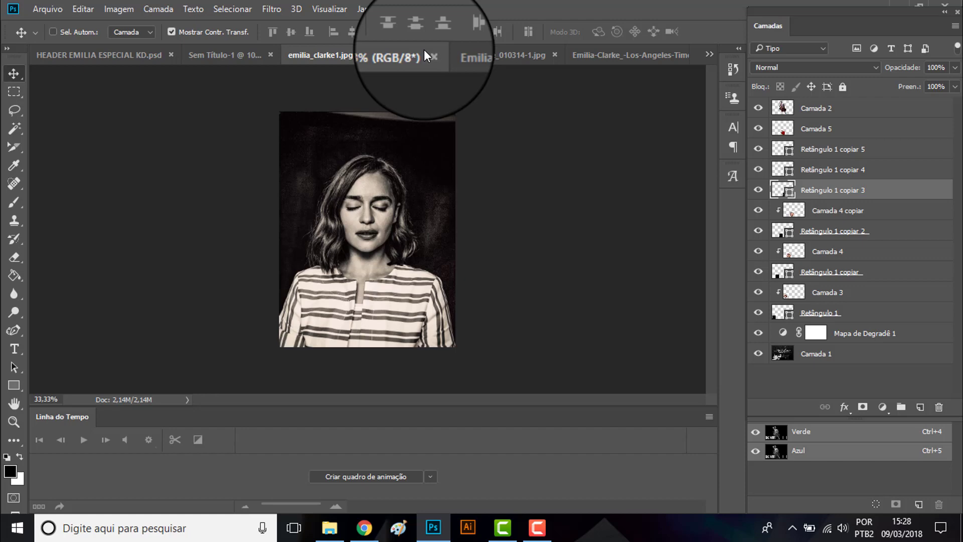
pyautogui.click(474, 55)
pyautogui.click(550, 55)
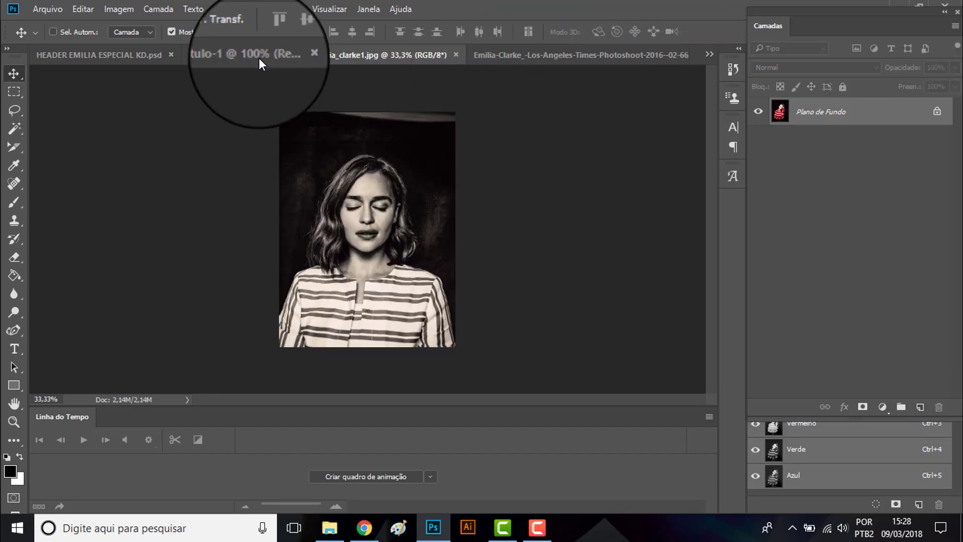
pyautogui.click(96, 59)
pyautogui.moveTo(336, 329); pyautogui.dragTo(444, 181)
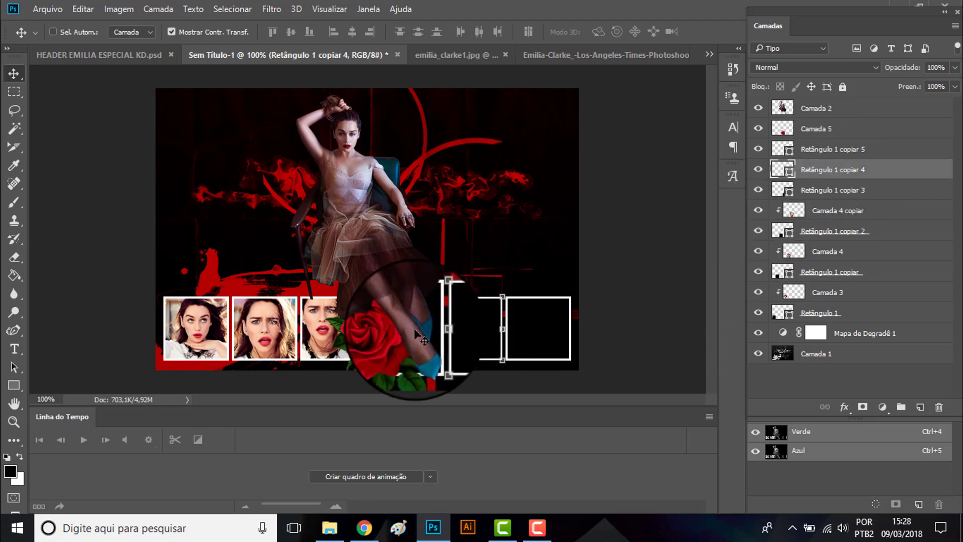
# Step: Paste the red-striped photo, scale it over the fourth frame, and clip it inside
pyautogui.hotkey('ctrl', 'v')
pyautogui.hotkey('ctrl', 't')
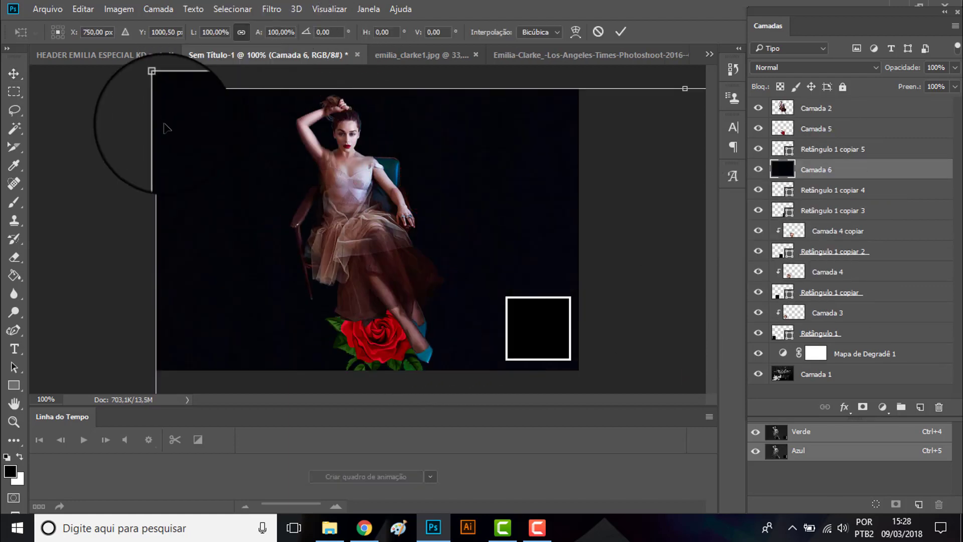
pyautogui.moveTo(167, 128)
pyautogui.mouseDown()
pyautogui.moveTo(223, 102)
pyautogui.moveTo(149, 71)
pyautogui.moveTo(393, 366)
pyautogui.moveTo(371, 354)
pyautogui.moveTo(501, 252)
pyautogui.moveTo(495, 300)
pyautogui.mouseUp()
pyautogui.press('Return')
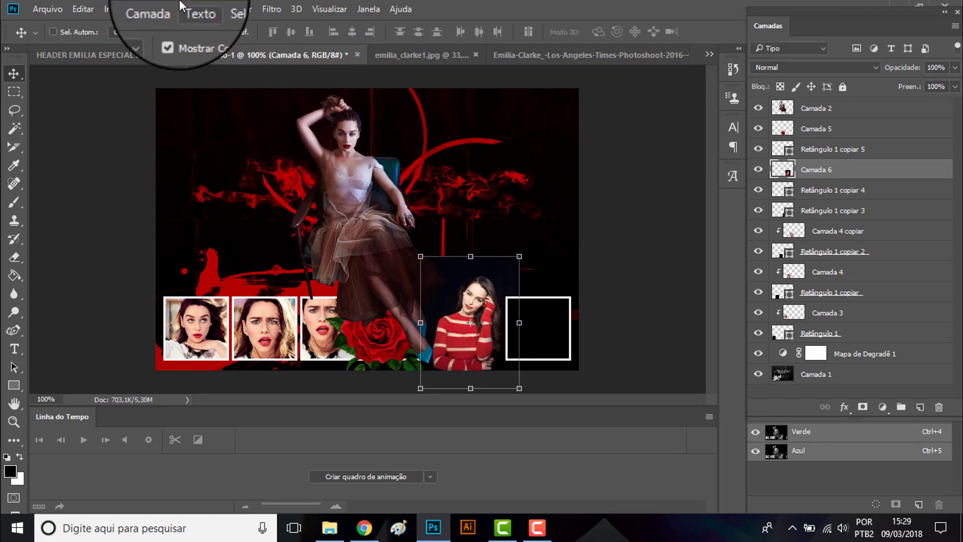
pyautogui.click(158, 9)
pyautogui.click(181, 287)
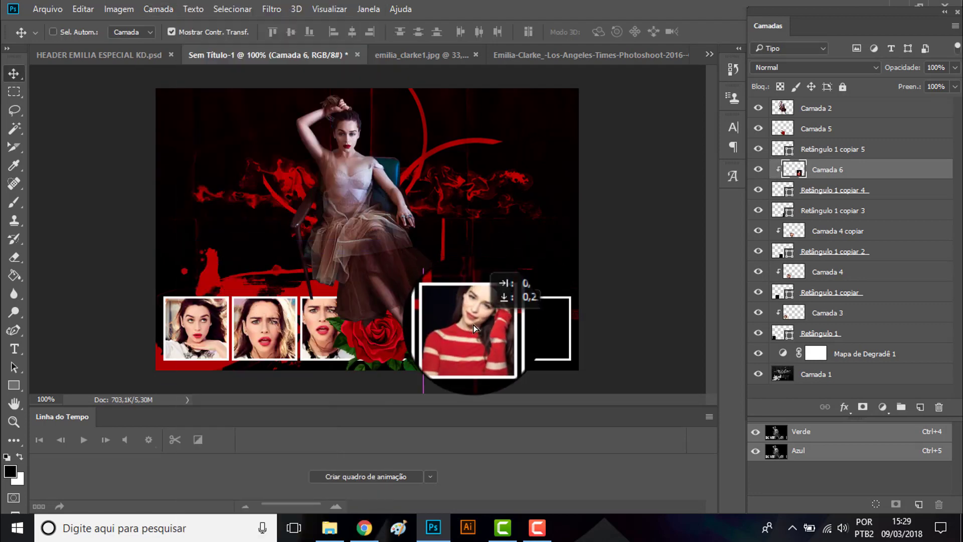
# Step: Scale the black-and-white Los Angeles Times photo to about 30% and clip it into the fifth frame
pyautogui.click(451, 54)
pyautogui.click(502, 54)
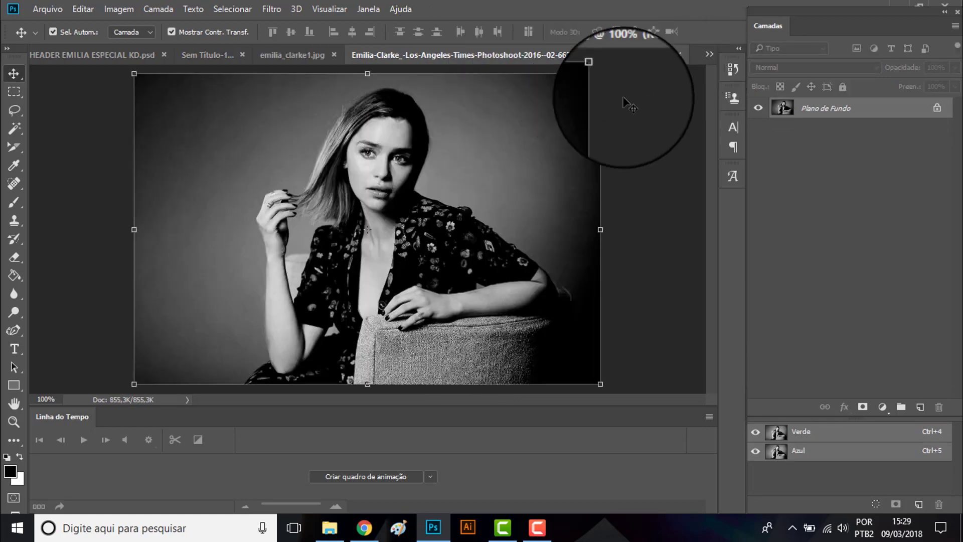
pyautogui.click(690, 55)
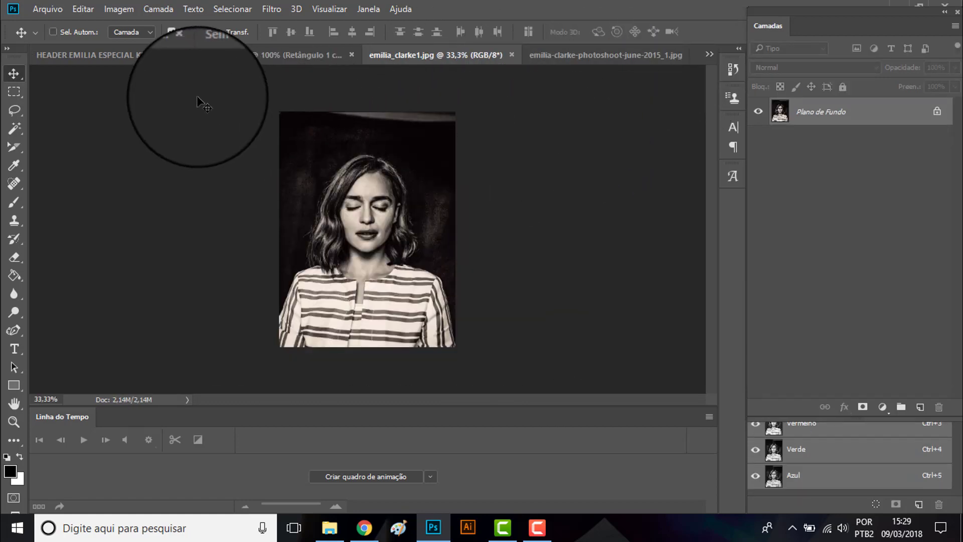
pyautogui.click(236, 55)
pyautogui.hotkey('ctrl', 't')
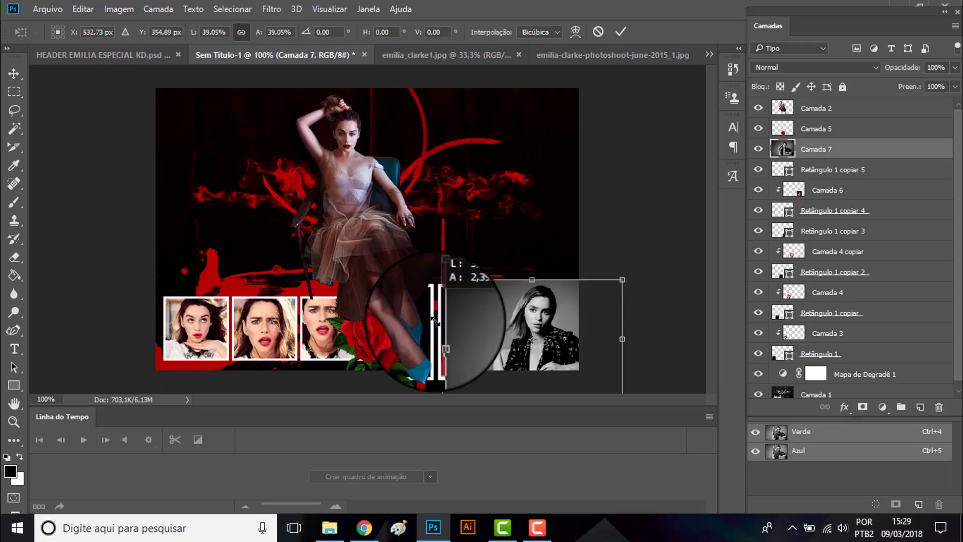
pyautogui.moveTo(155, 88); pyautogui.dragTo(467, 289)
pyautogui.press('Return')
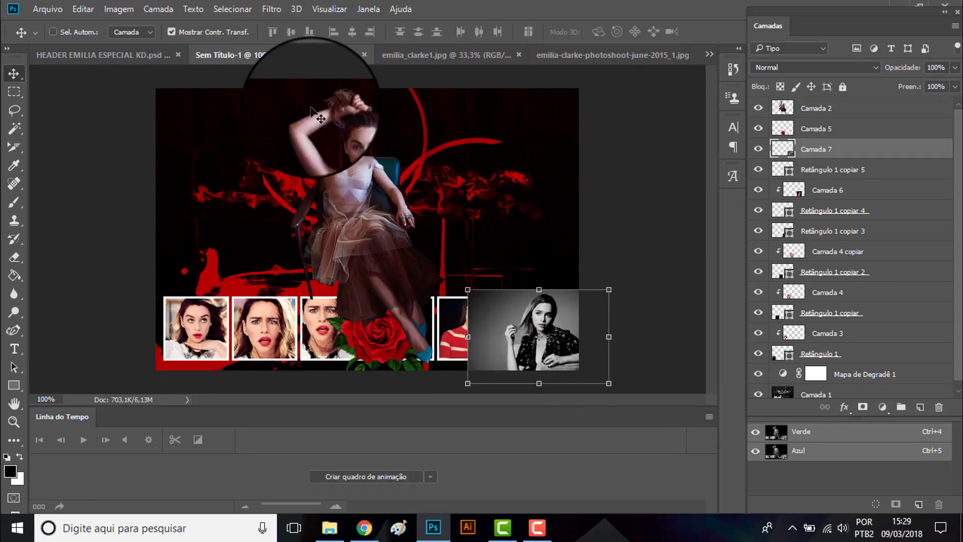
pyautogui.click(158, 9)
pyautogui.click(271, 249)
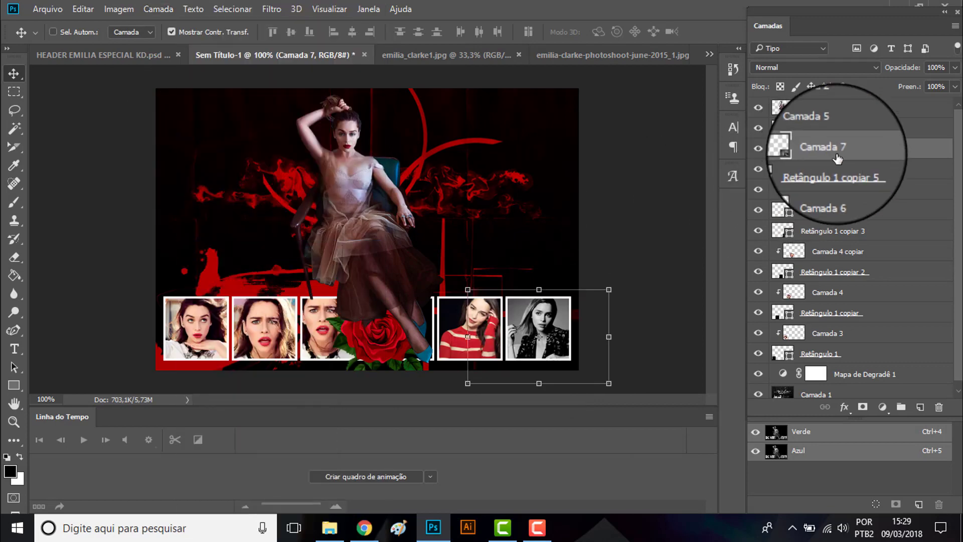
pyautogui.click(816, 108)
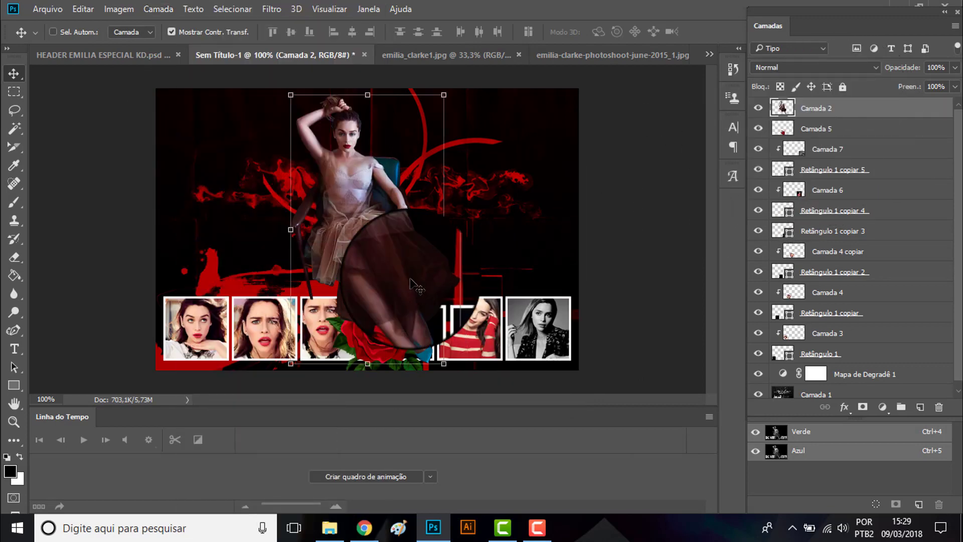
# Step: Draw a black circle left of the model with a white outline using the Ellipse Tool
pyautogui.click(10, 385)
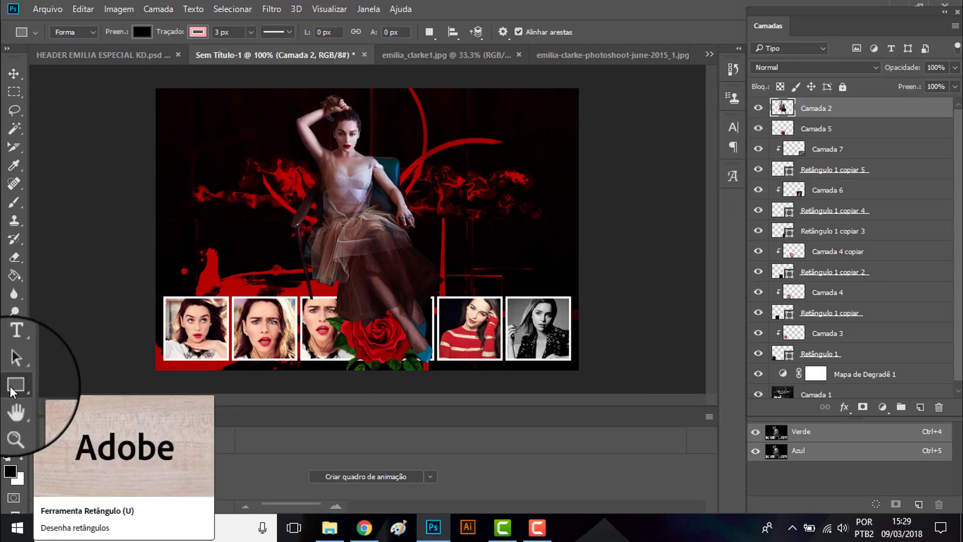
pyautogui.rightClick(12, 386)
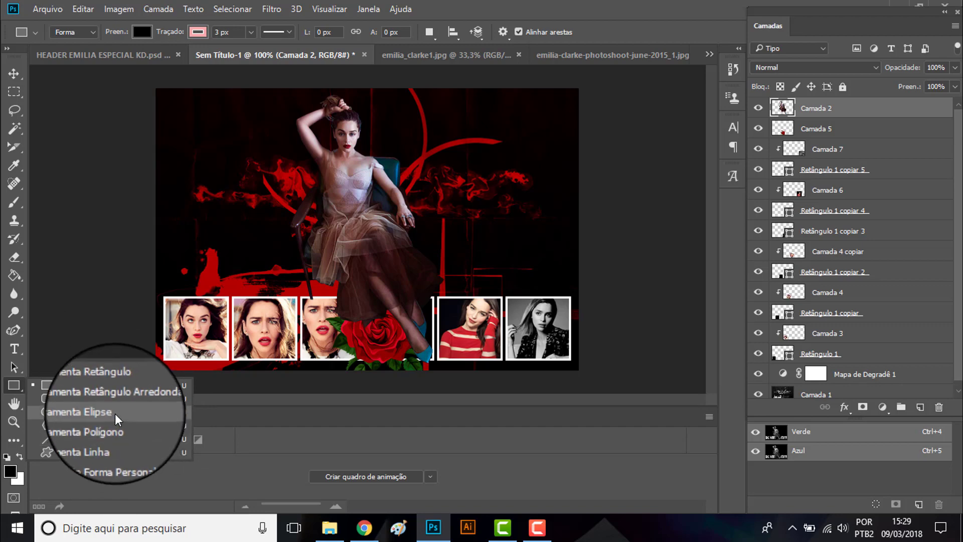
pyautogui.click(116, 413)
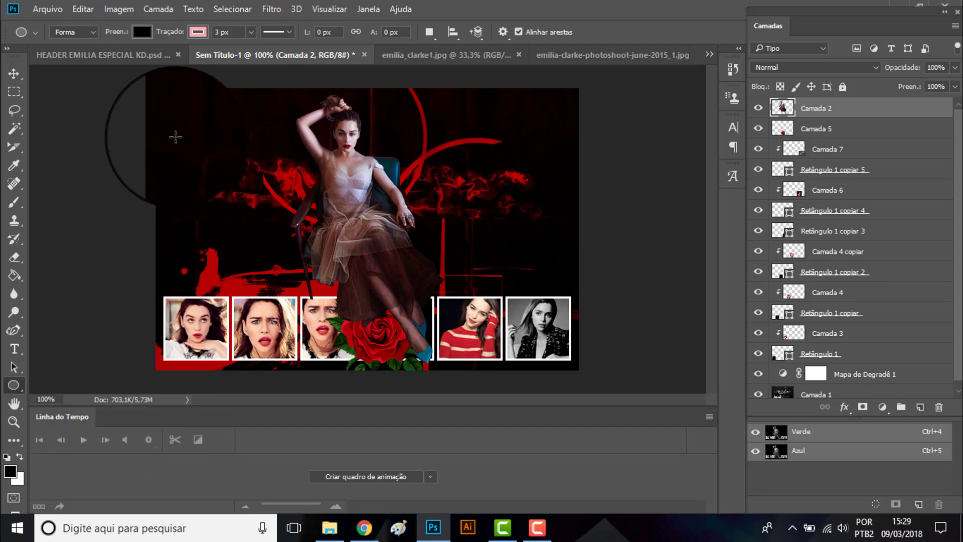
pyautogui.moveTo(172, 134)
pyautogui.mouseDown()
pyautogui.moveTo(217, 256)
pyautogui.moveTo(304, 270)
pyautogui.mouseUp()
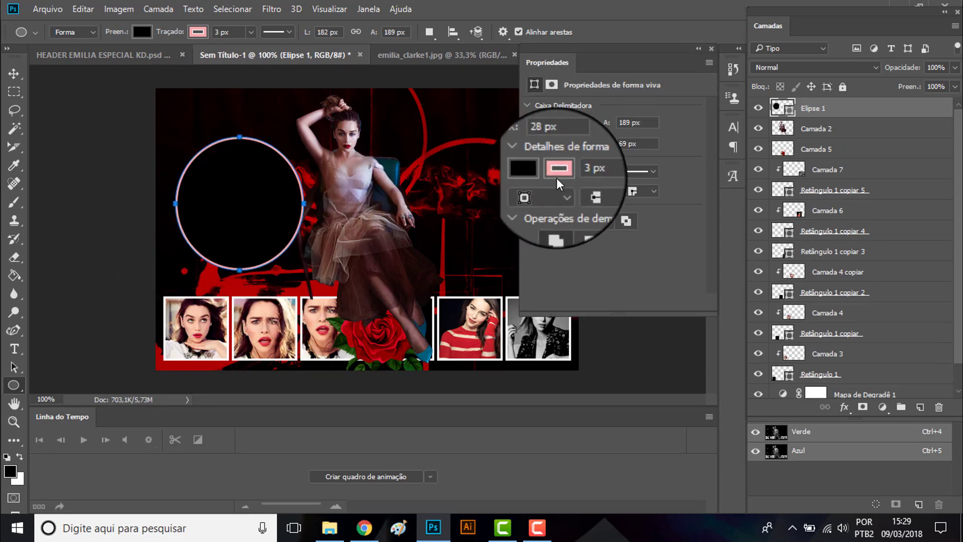
pyautogui.click(556, 174)
pyautogui.click(553, 246)
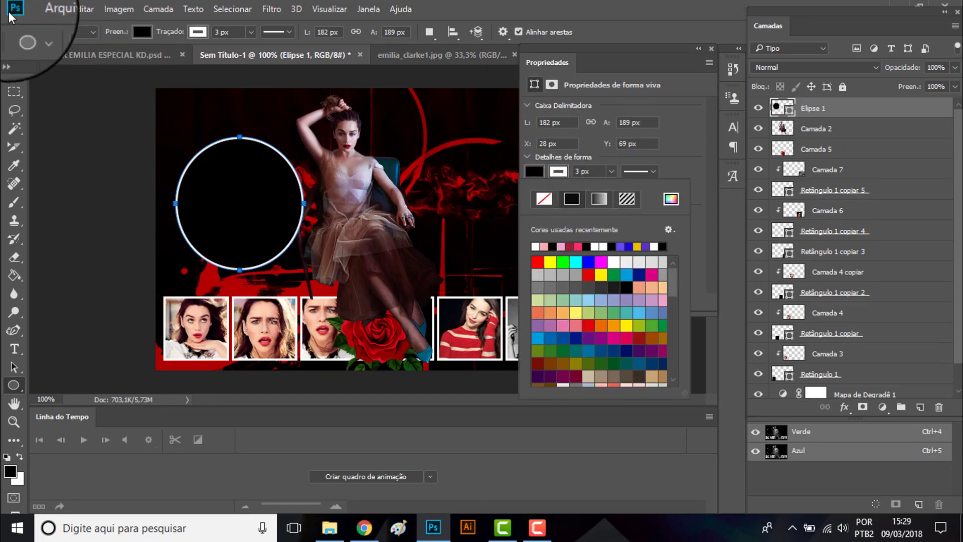
# Step: Duplicate the circle to the upper right of the header
pyautogui.click(19, 77)
pyautogui.click(698, 48)
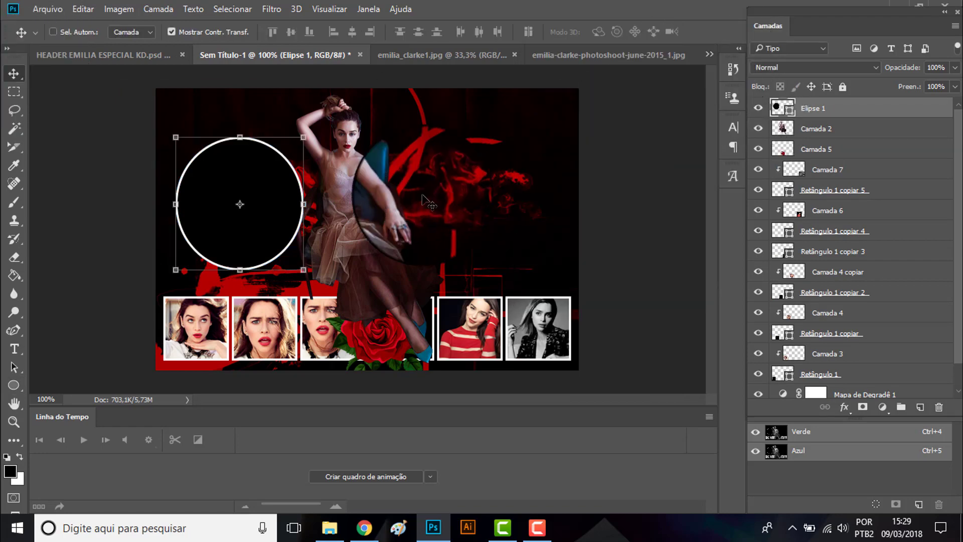
pyautogui.moveTo(246, 194)
pyautogui.mouseDown()
pyautogui.moveTo(241, 206)
pyautogui.moveTo(386, 256)
pyautogui.moveTo(532, 164)
pyautogui.mouseUp()
# Step: Move both circle layers beneath the model, fetch the closed-eyes portrait, and select the upper-right circle
pyautogui.keyDown('ctrl'); pyautogui.click(837, 131); pyautogui.keyUp('ctrl')
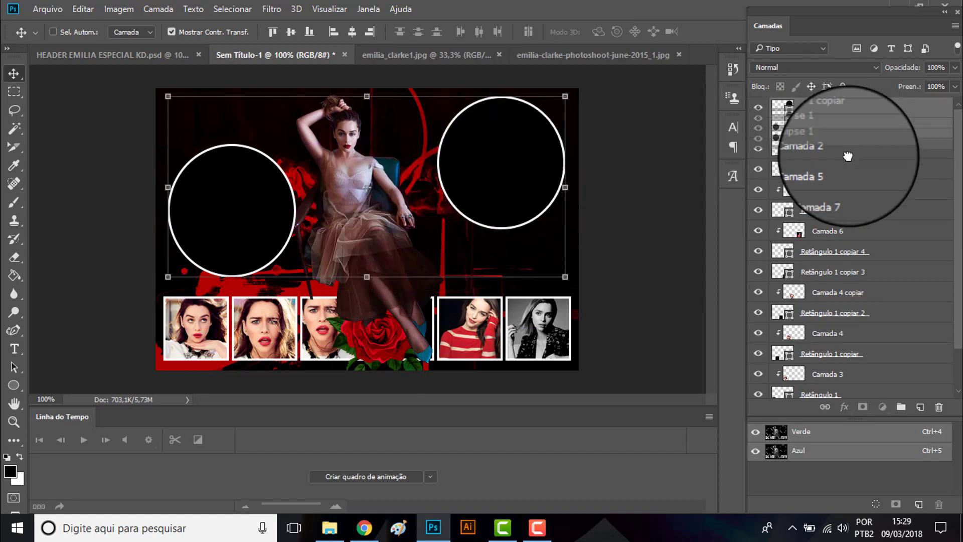
pyautogui.moveTo(457, 205)
pyautogui.mouseDown()
pyautogui.moveTo(259, 235)
pyautogui.moveTo(260, 247)
pyautogui.mouseUp()
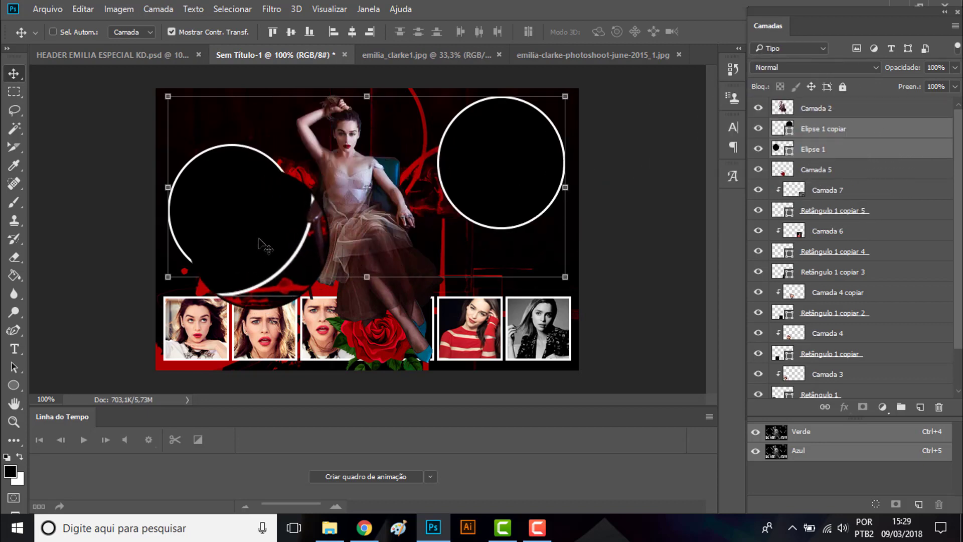
pyautogui.click(823, 149)
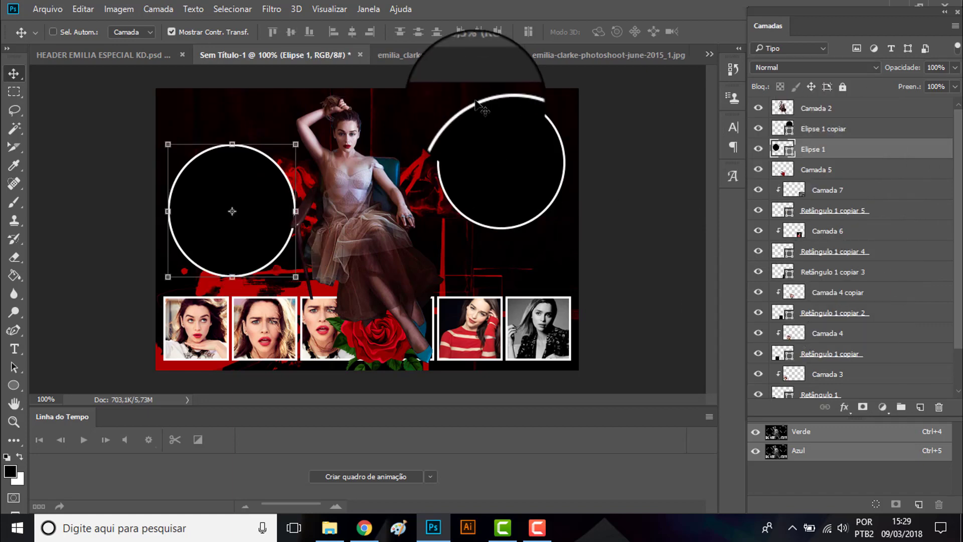
pyautogui.click(455, 59)
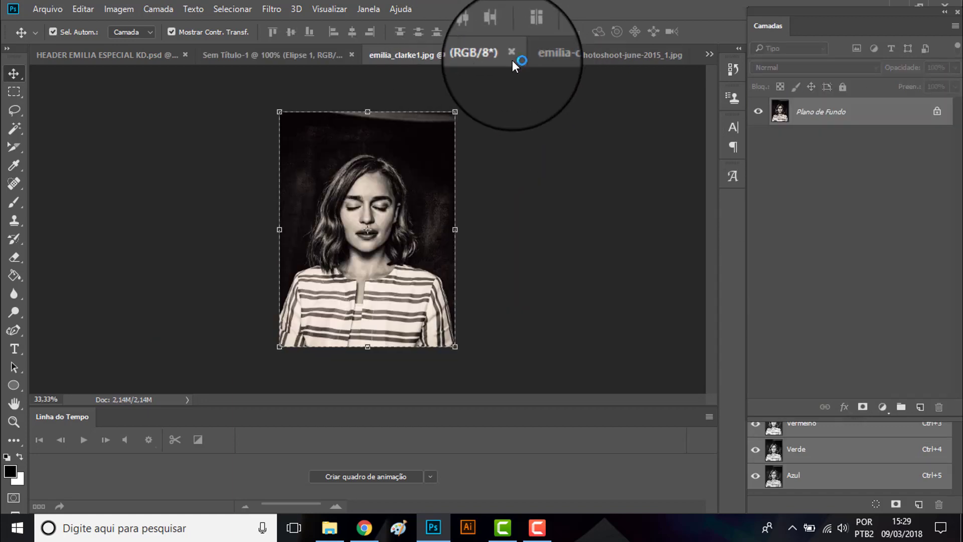
pyautogui.click(301, 55)
pyautogui.click(822, 128)
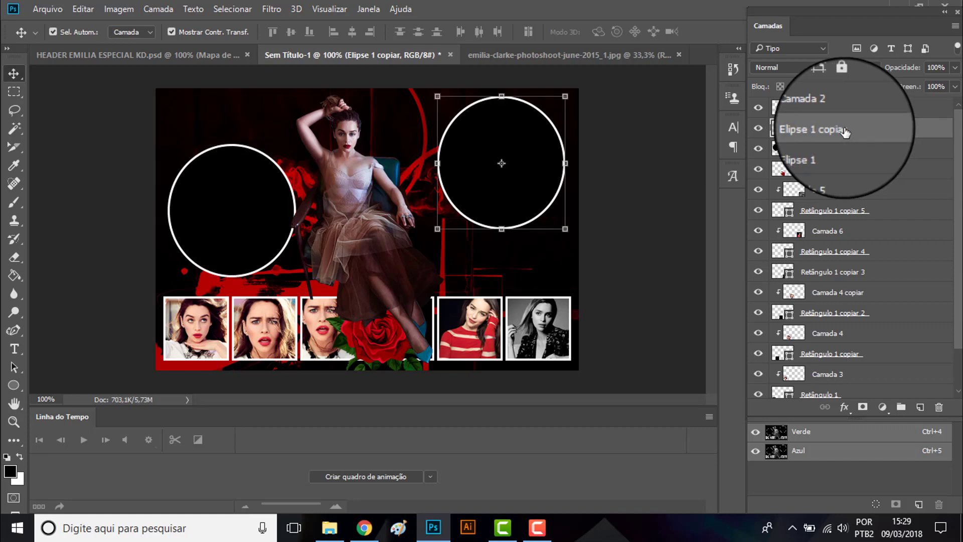
# Step: Paste the closed-eyes portrait, scale it over the upper-right circle, and clip it inside
pyautogui.hotkey('ctrl', 'v')
pyautogui.hotkey('ctrl', 't')
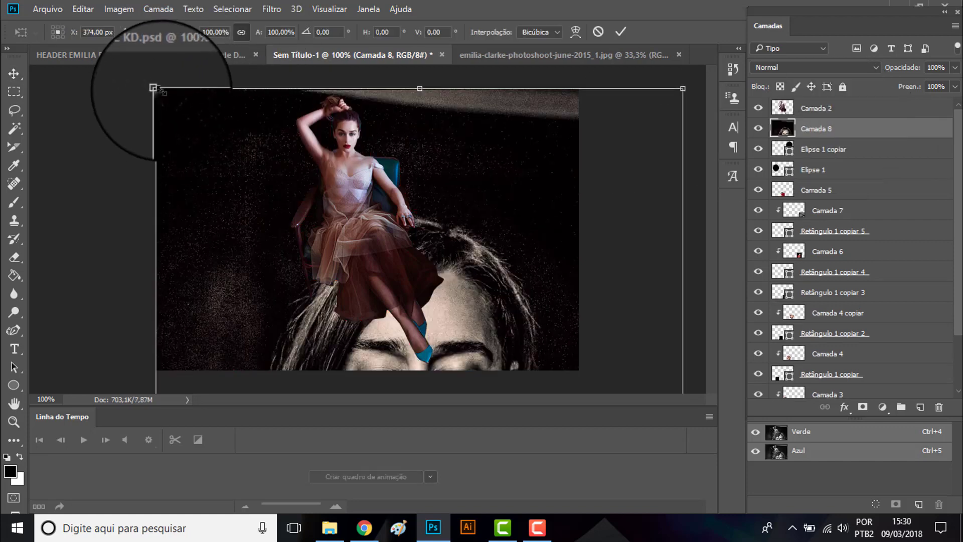
pyautogui.moveTo(156, 88); pyautogui.dragTo(358, 337)
pyautogui.moveTo(374, 251); pyautogui.dragTo(266, 122)
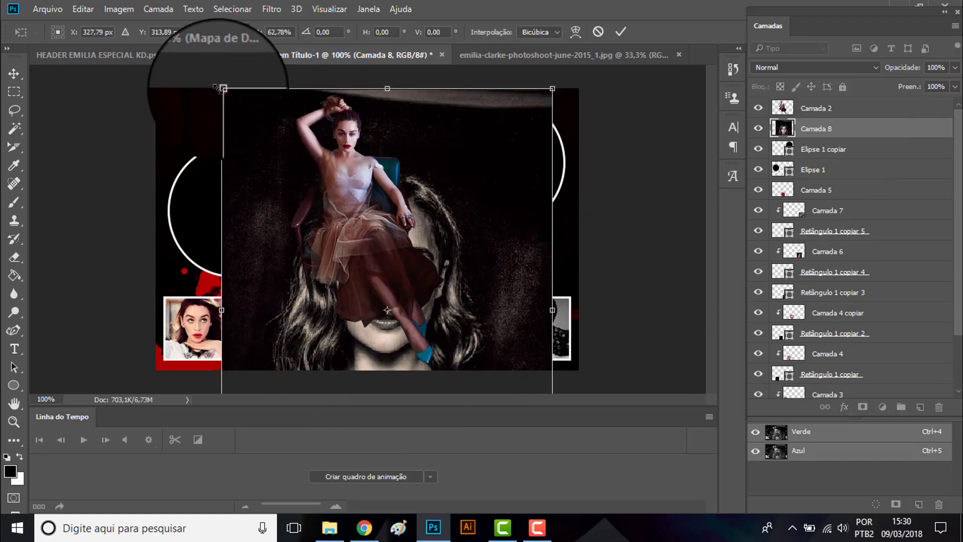
pyautogui.moveTo(216, 86)
pyautogui.mouseDown()
pyautogui.moveTo(361, 341)
pyautogui.moveTo(494, 104)
pyautogui.mouseUp()
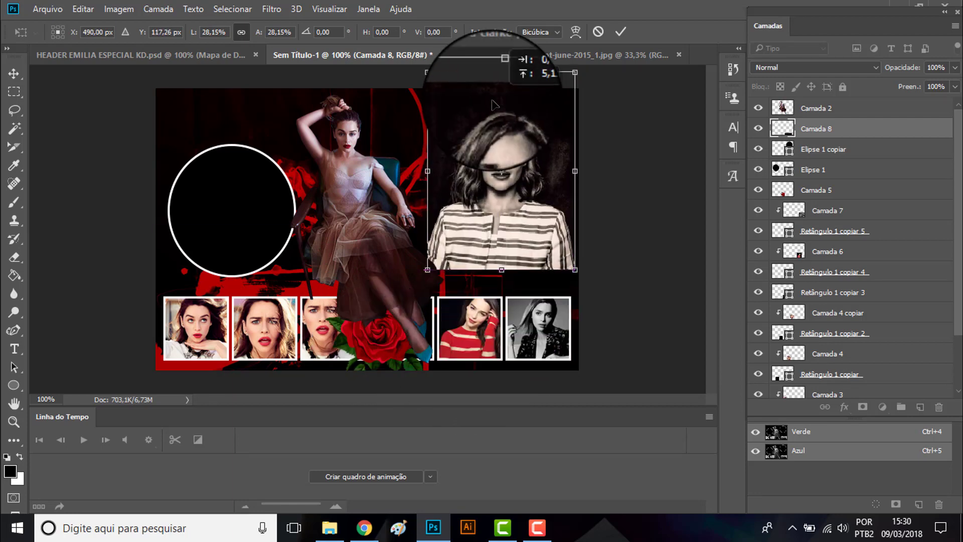
pyautogui.press('Return')
pyautogui.click(158, 9)
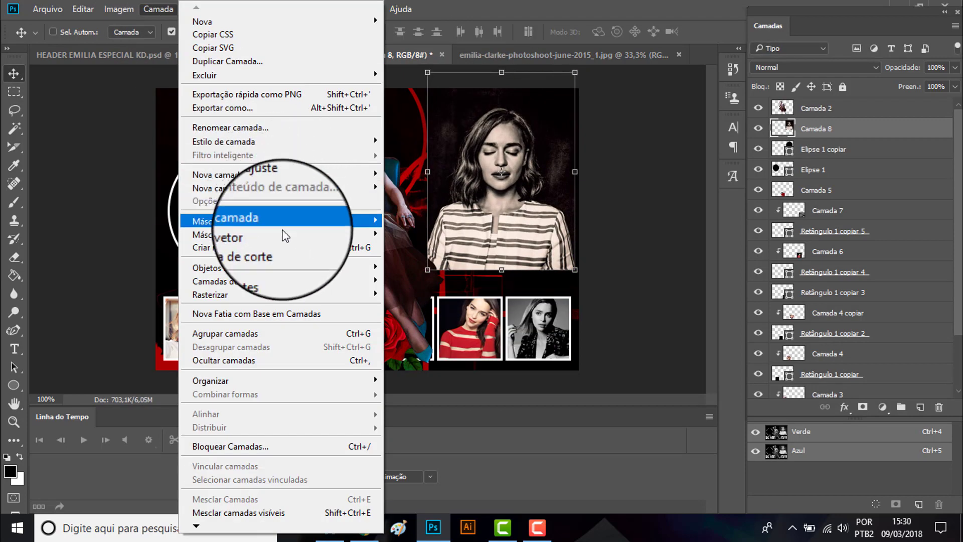
pyautogui.click(236, 247)
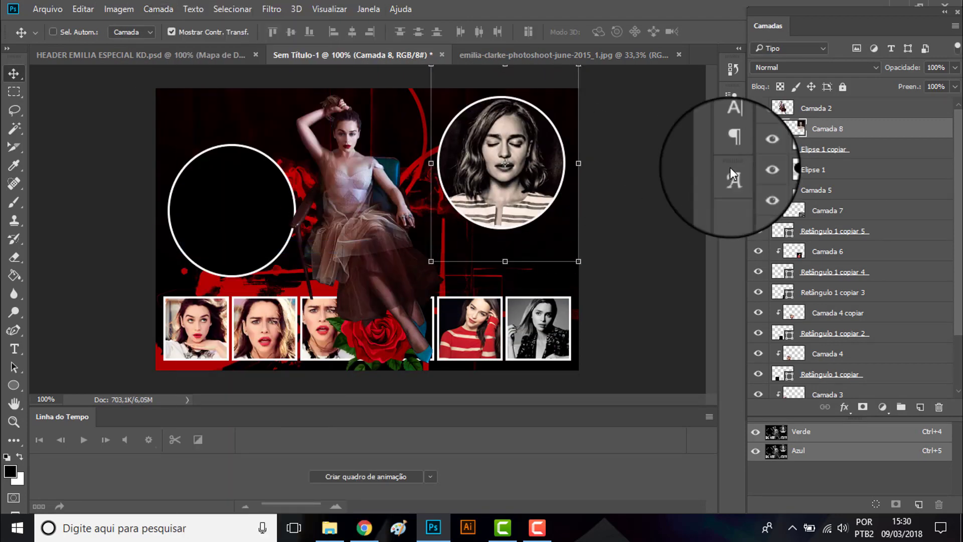
pyautogui.click(536, 53)
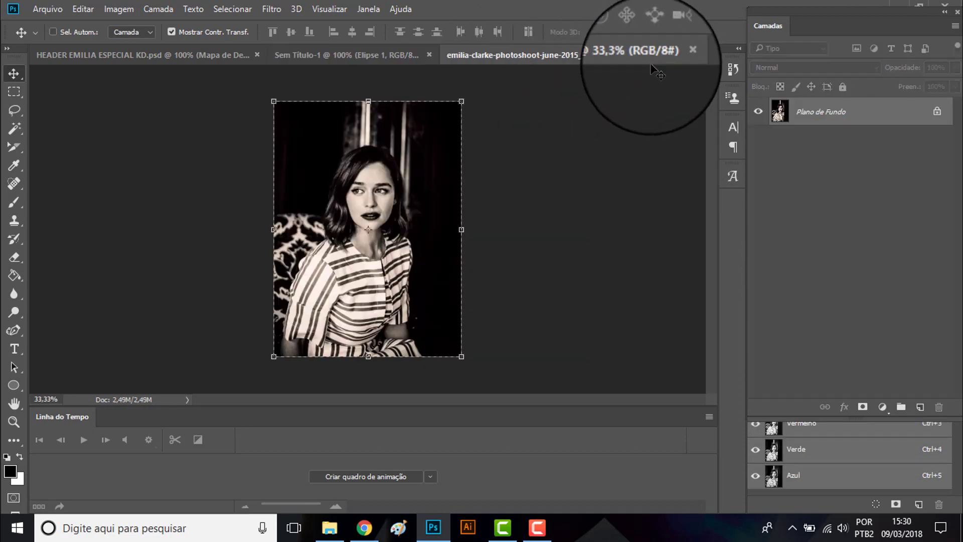
# Step: Close the striped-dress photo, paste it into the header, and shrink it over the left circle
pyautogui.click(679, 56)
pyautogui.hotkey('ctrl', 'v')
pyautogui.hotkey('ctrl', 't')
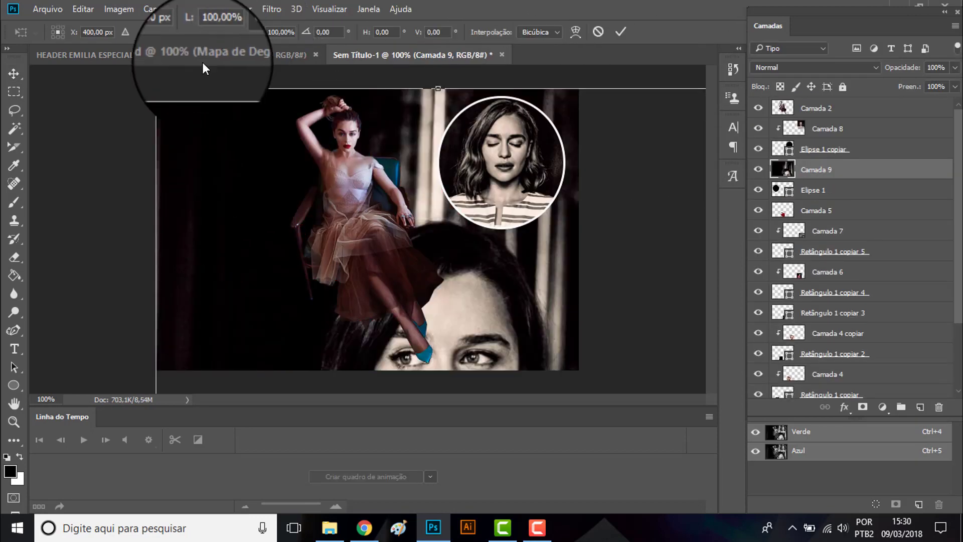
pyautogui.moveTo(153, 96)
pyautogui.mouseDown()
pyautogui.moveTo(99, 94)
pyautogui.moveTo(286, 335)
pyautogui.mouseUp()
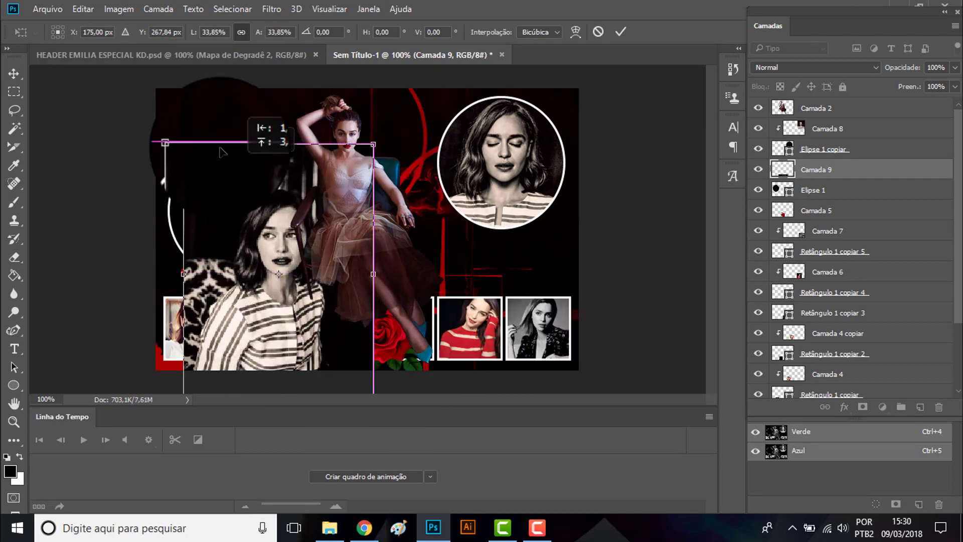
pyautogui.moveTo(416, 355)
pyautogui.mouseDown()
pyautogui.moveTo(293, 131)
pyautogui.moveTo(271, 185)
pyautogui.mouseUp()
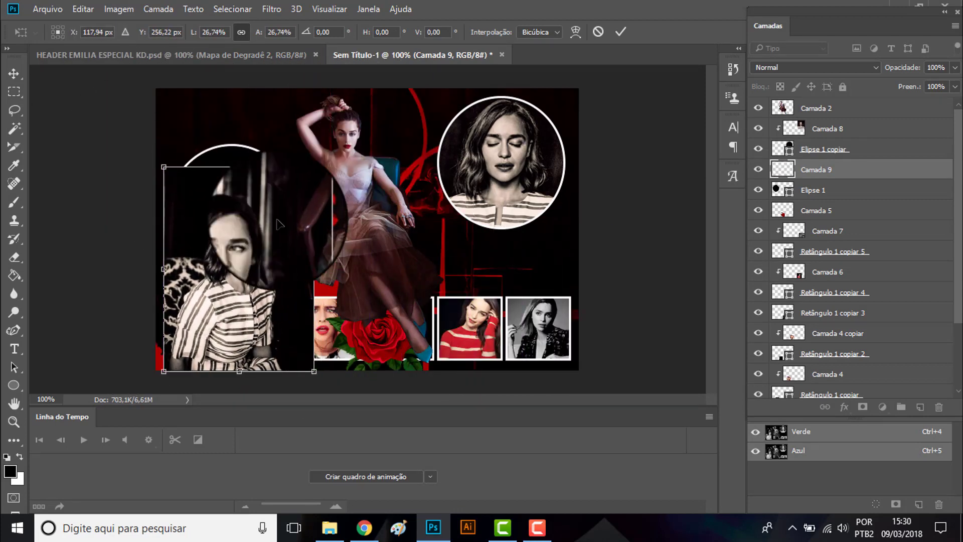
pyautogui.press('Return')
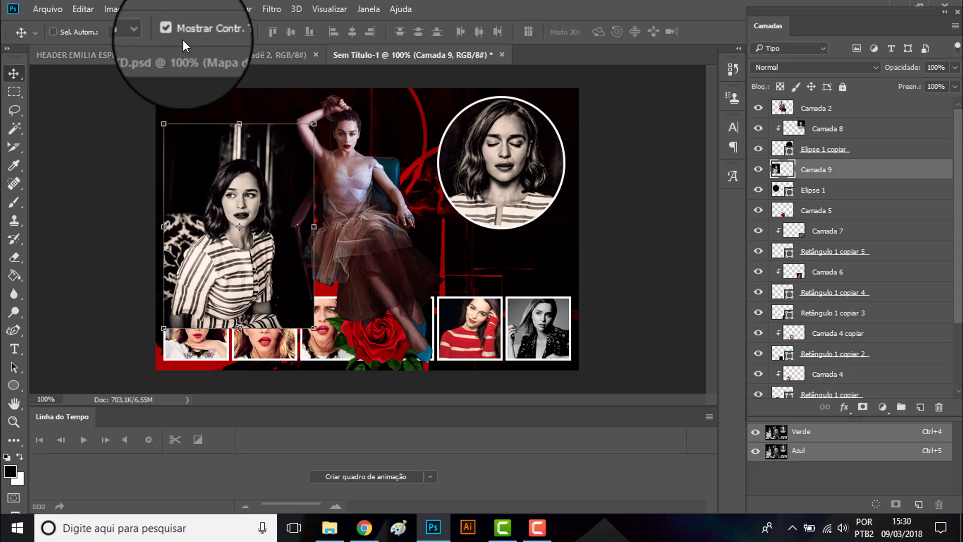
# Step: Clip the striped-dress photo into the left circle, nudge it up, then view the reference header
pyautogui.click(158, 9)
pyautogui.click(286, 246)
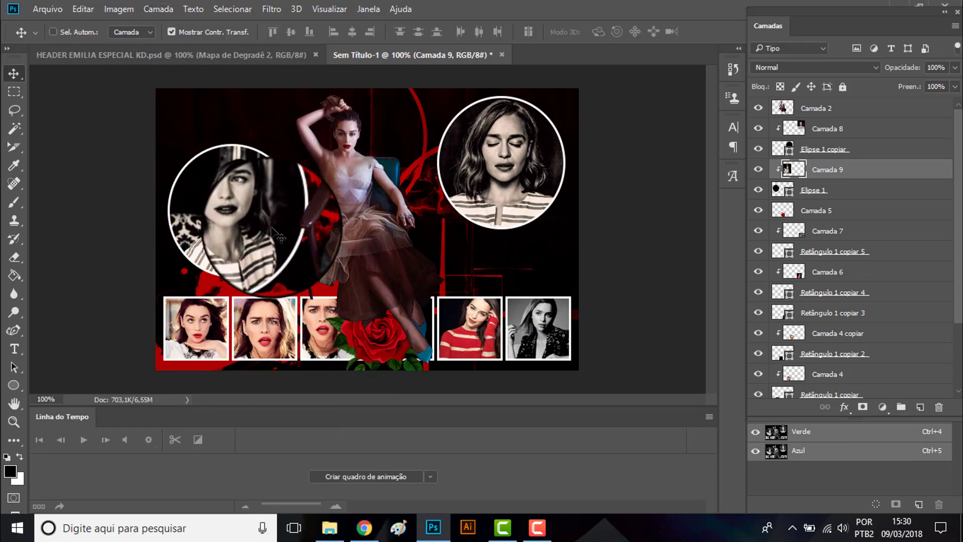
pyautogui.moveTo(286, 242); pyautogui.dragTo(283, 227)
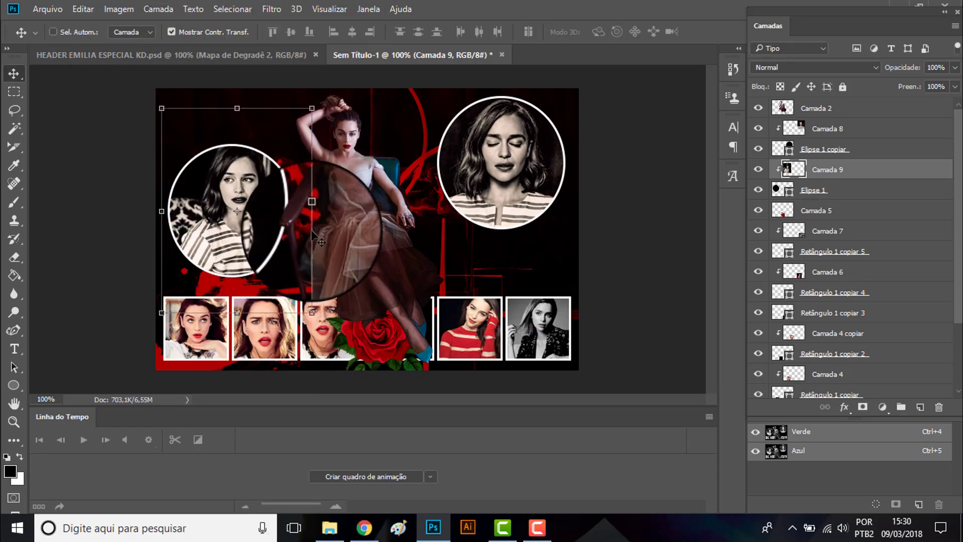
pyautogui.click(160, 60)
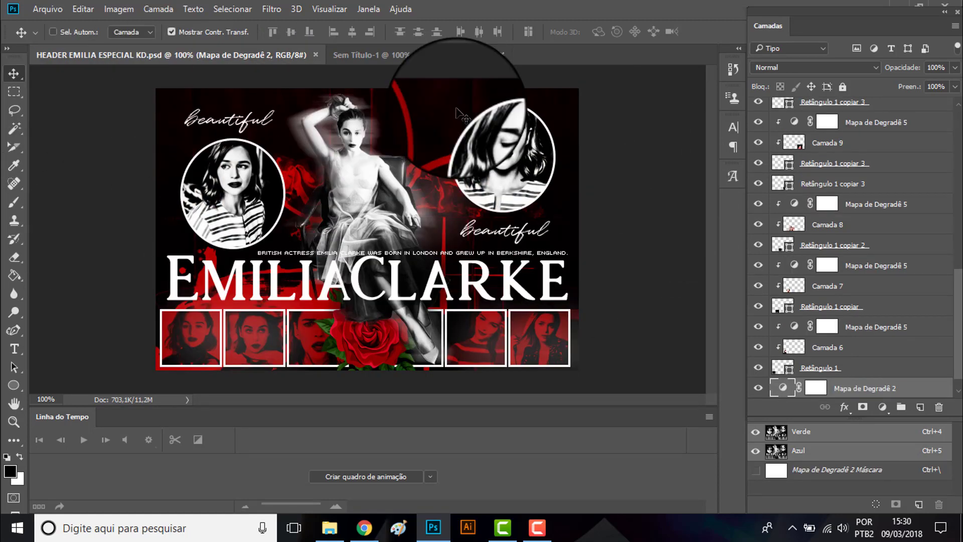
# Step: Show the Actions panel and run Ação 11 on the Camada 3 thumbnail photo
pyautogui.click(405, 54)
pyautogui.scroll(-2, 828, 241)
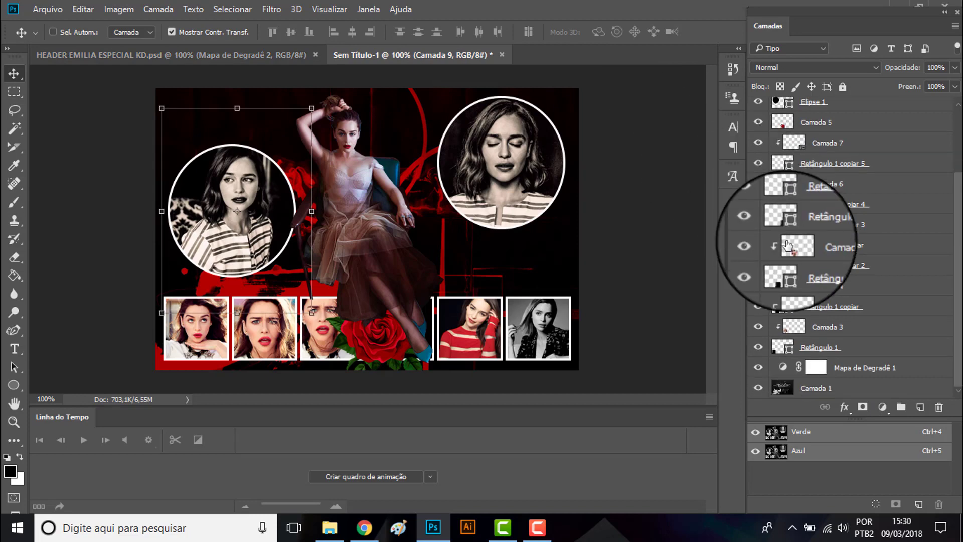
pyautogui.click(834, 328)
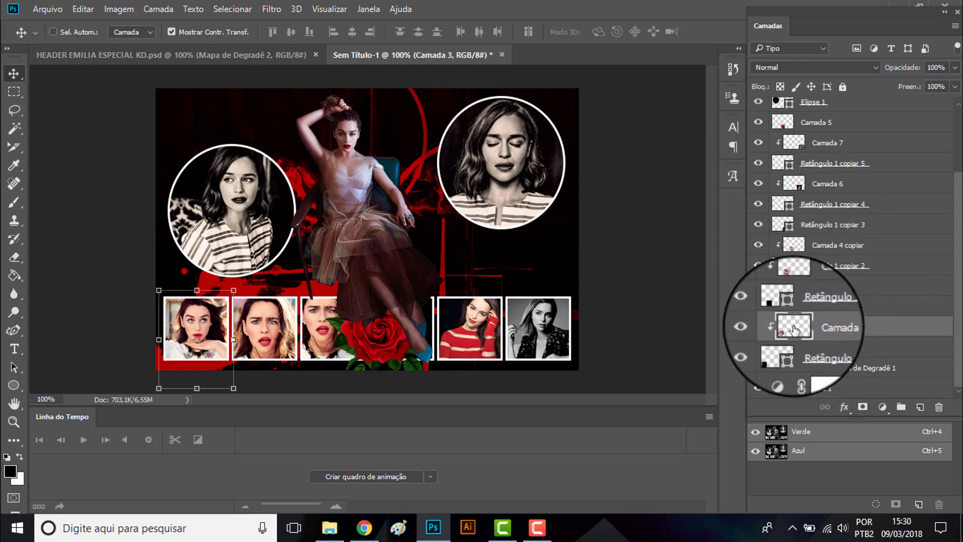
pyautogui.click(364, 9)
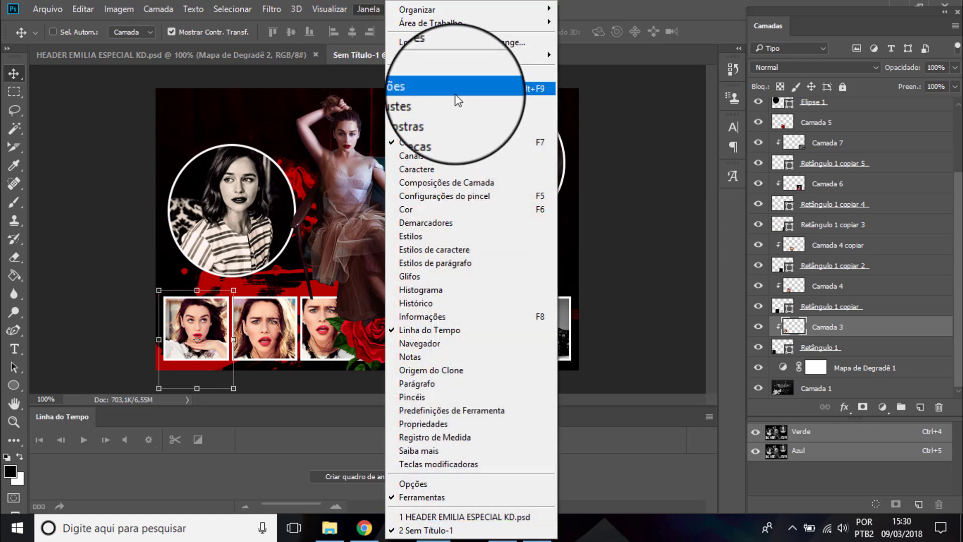
pyautogui.click(456, 94)
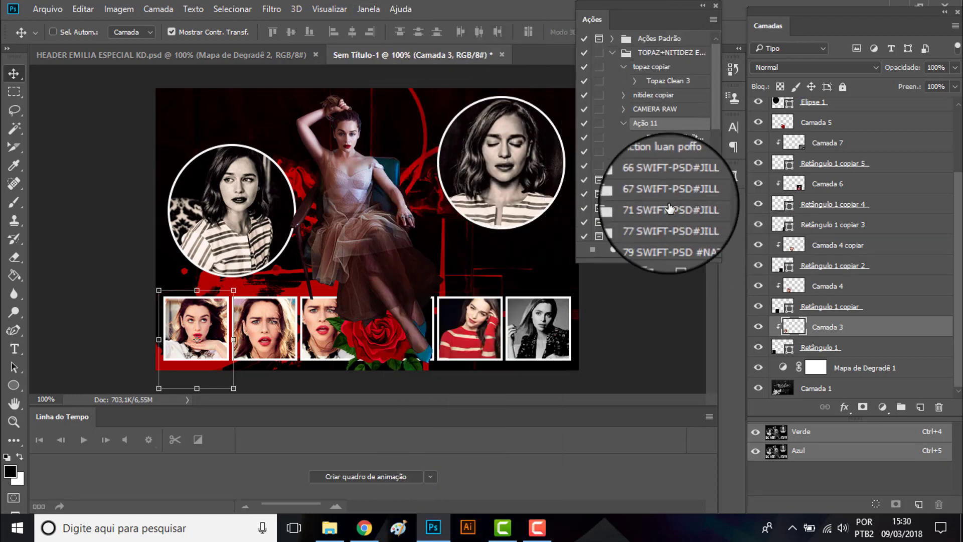
pyautogui.click(634, 249)
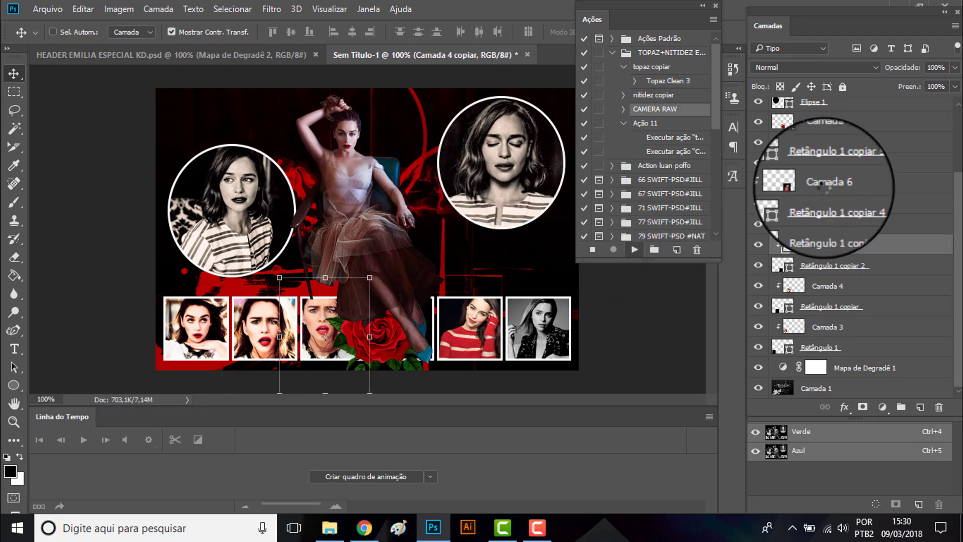
# Step: Run Ação 11 on Camada 7, Camada 8 (right circle), and Camada 2 (seated model)
pyautogui.click(825, 184)
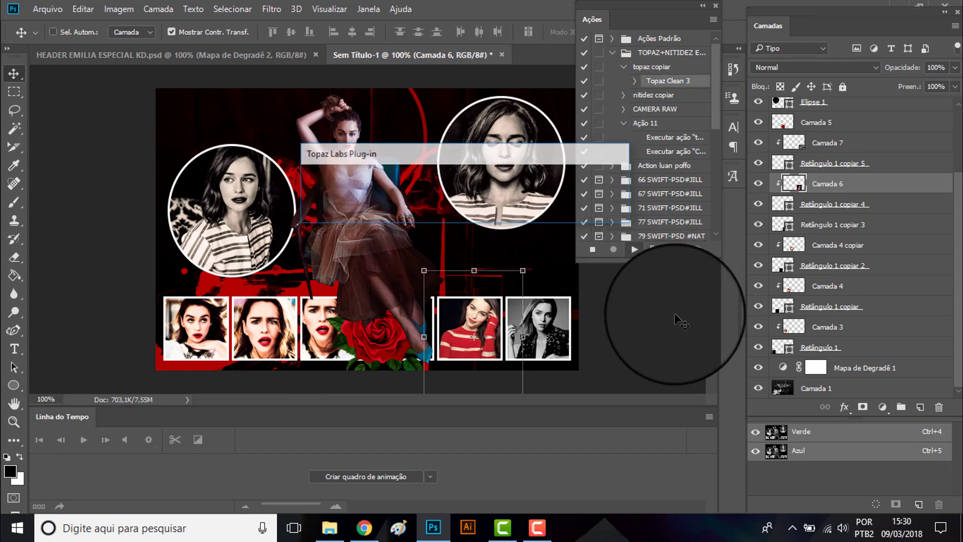
pyautogui.click(825, 145)
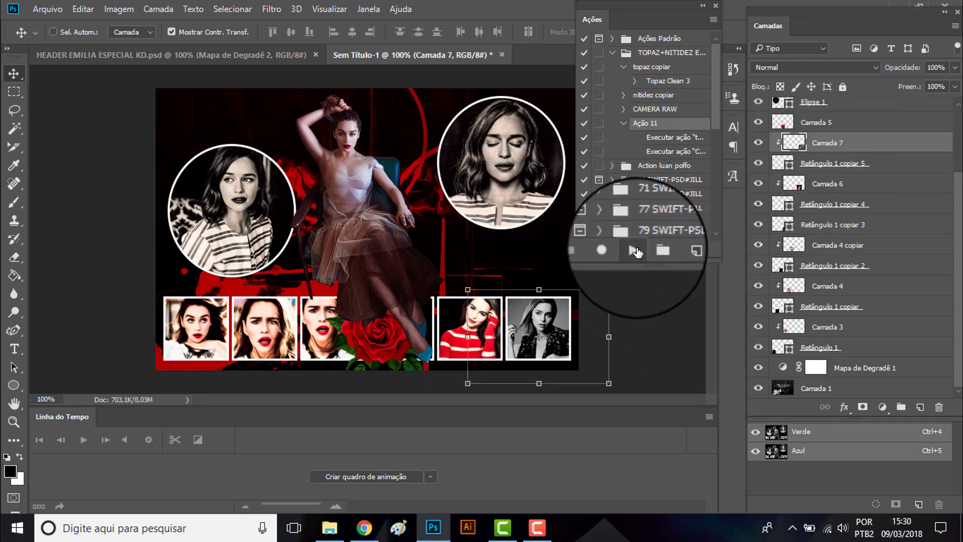
pyautogui.click(634, 250)
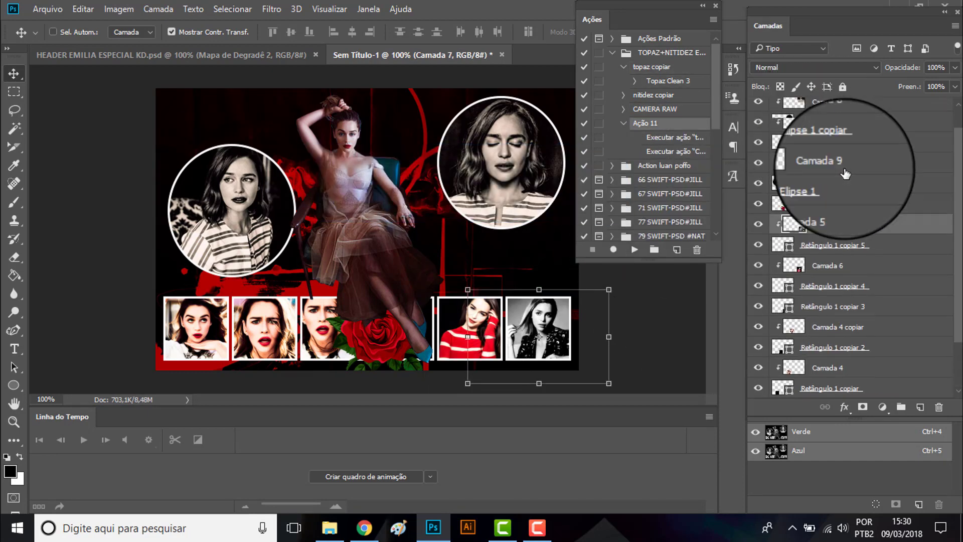
pyautogui.click(828, 122)
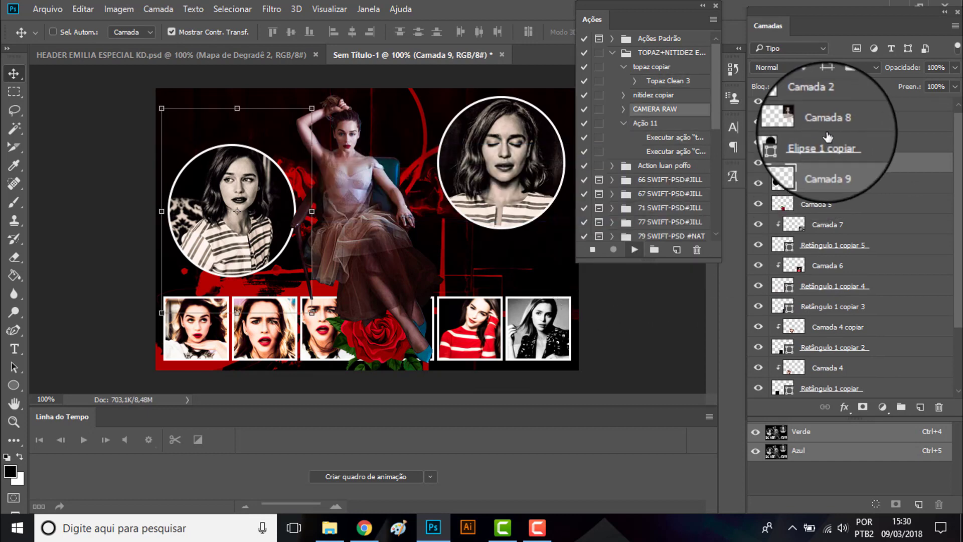
pyautogui.click(635, 249)
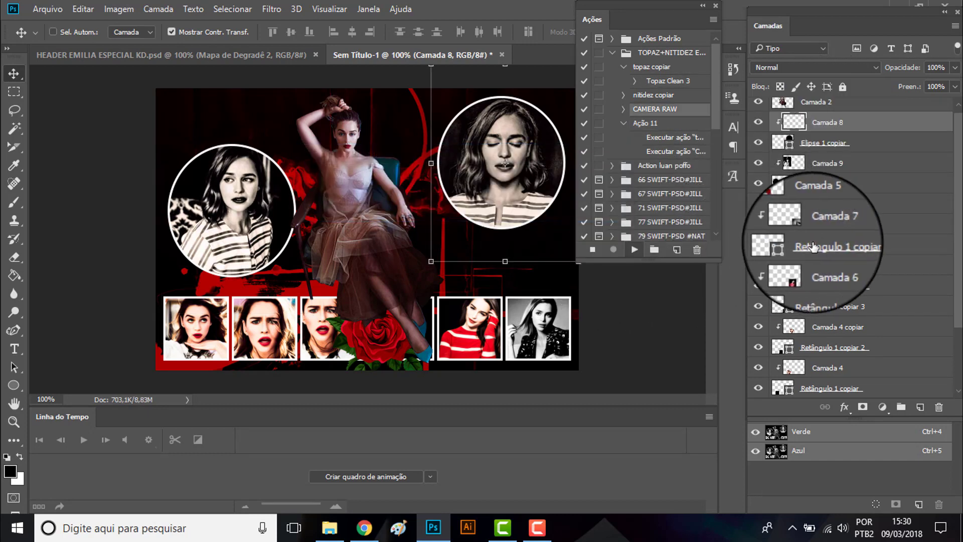
pyautogui.click(828, 108)
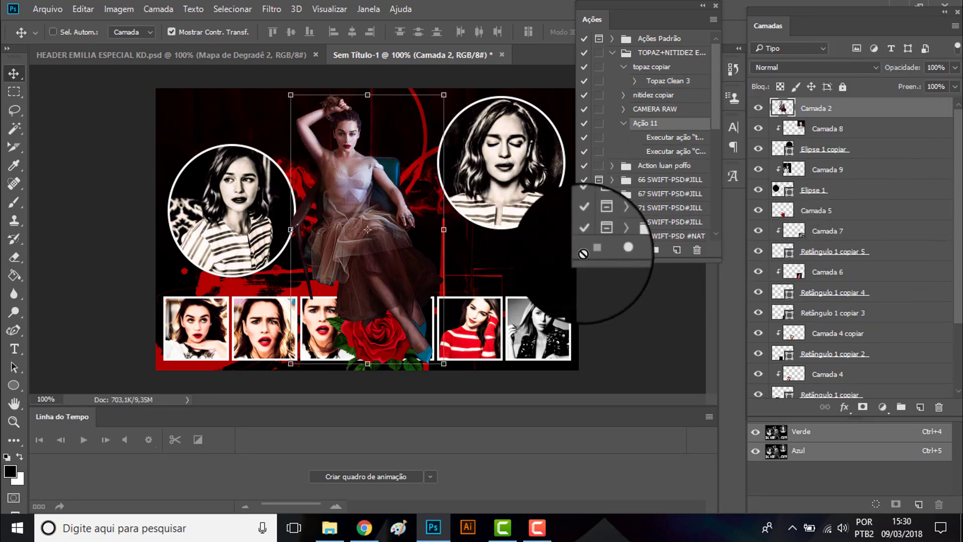
pyautogui.click(634, 249)
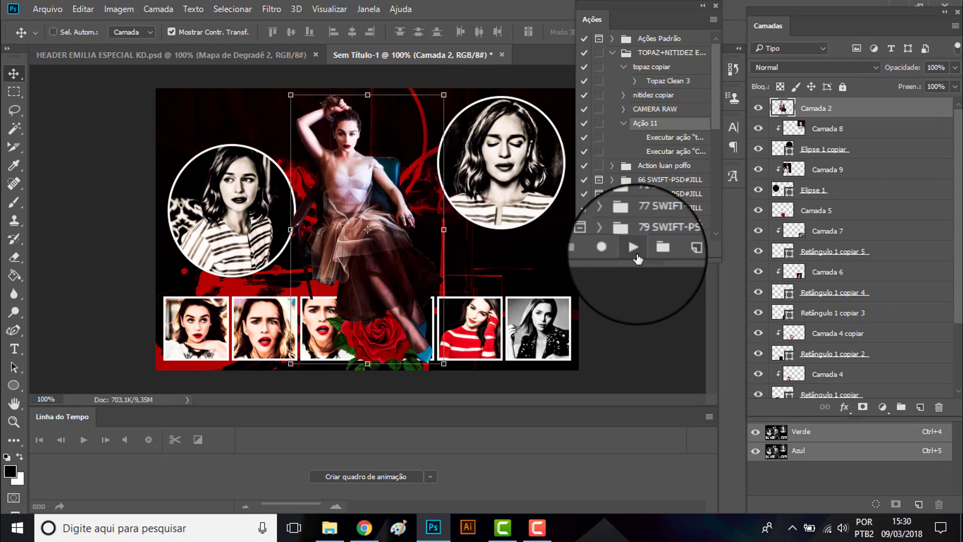
pyautogui.click(716, 6)
# Step: Add a gradient map clipped to the seated model and merge it into her layer
pyautogui.click(262, 53)
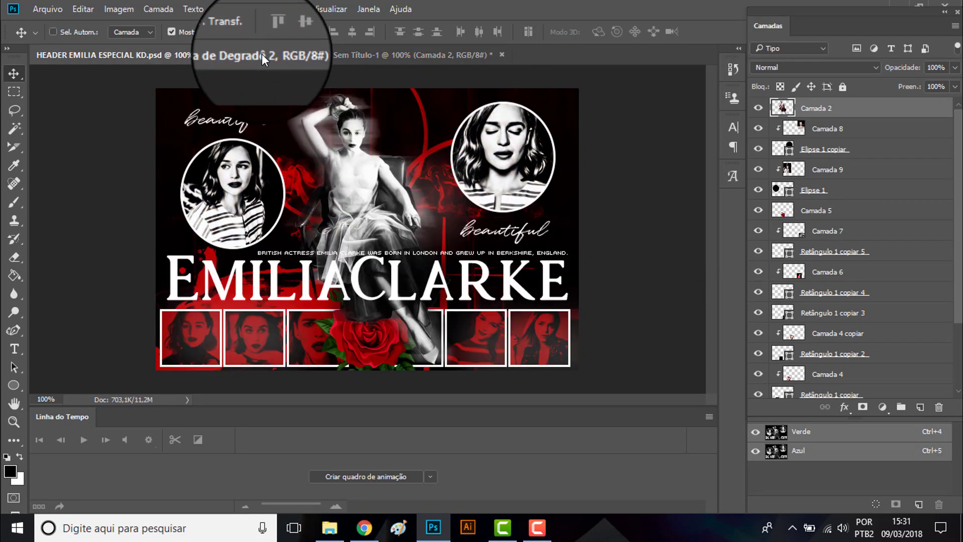
pyautogui.click(389, 53)
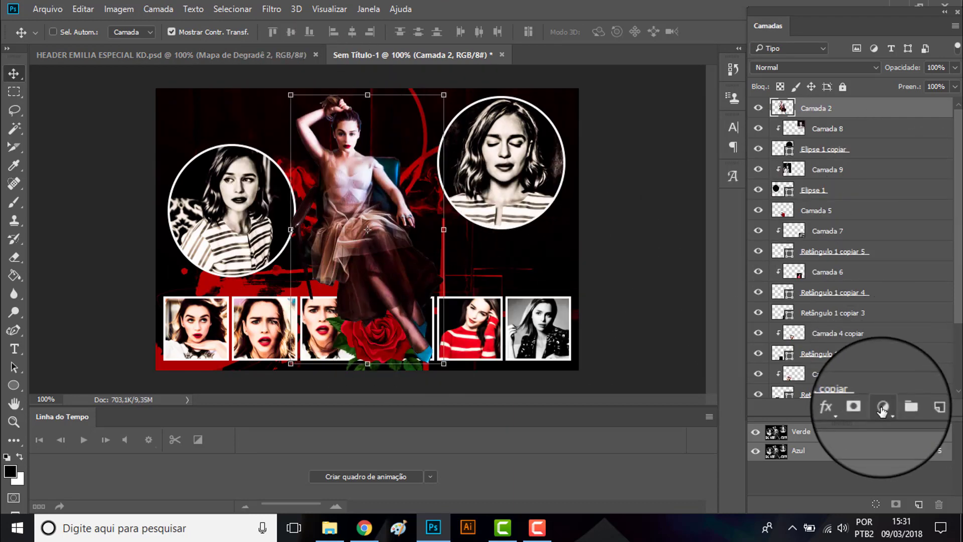
pyautogui.click(882, 407)
pyautogui.click(880, 386)
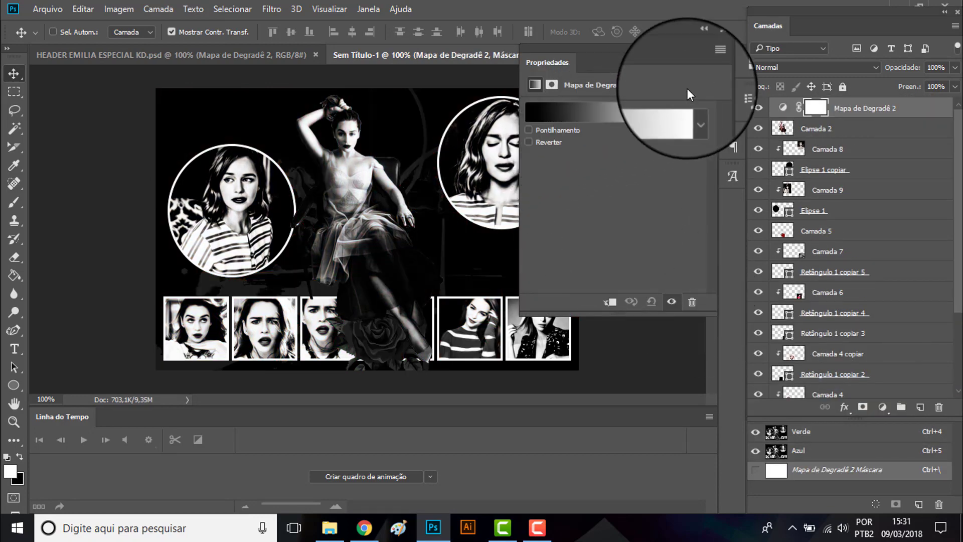
pyautogui.click(712, 56)
pyautogui.click(158, 8)
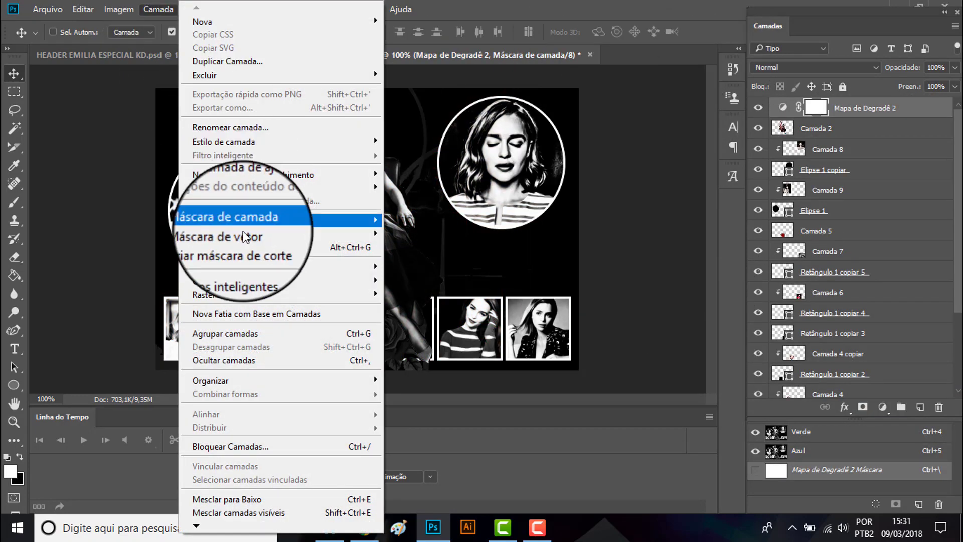
pyautogui.click(236, 241)
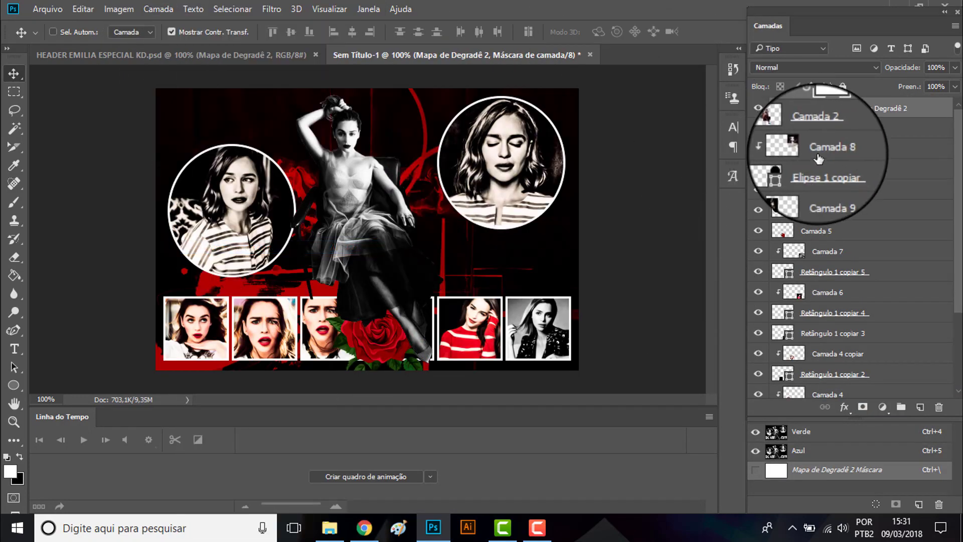
pyautogui.rightClick(832, 129)
pyautogui.click(576, 476)
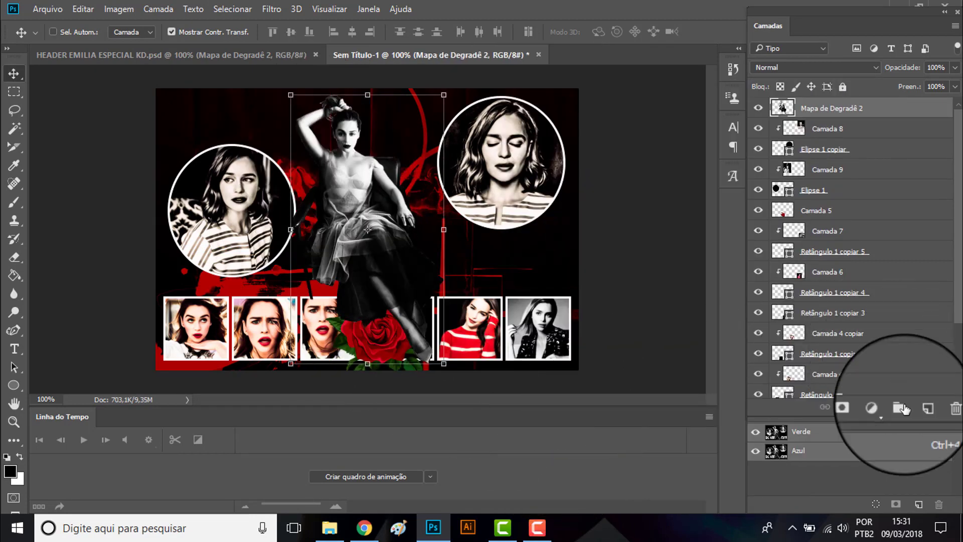
# Step: Add a clipped Curves adjustment, merge it into the model, and duplicate the resulting layer
pyautogui.click(882, 406)
pyautogui.click(875, 189)
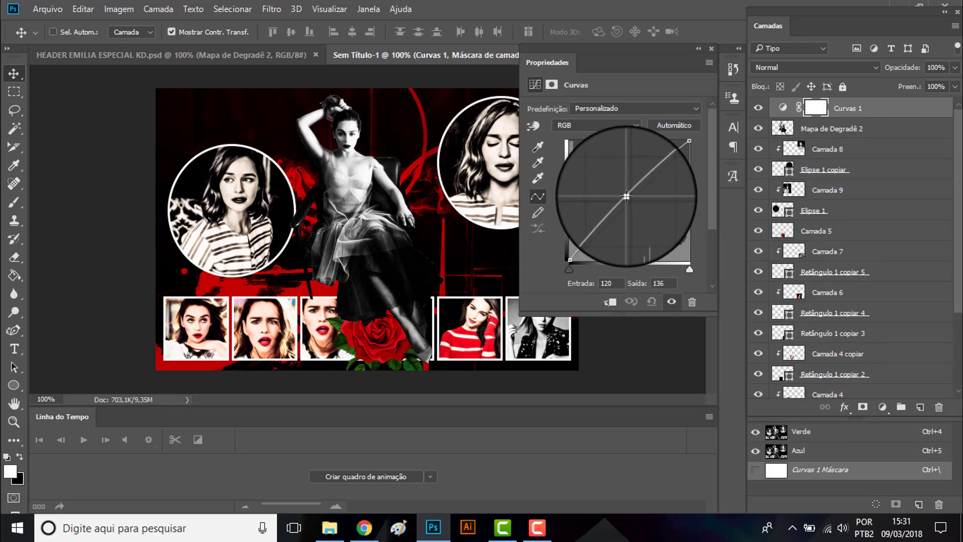
pyautogui.click(711, 48)
pyautogui.click(158, 9)
pyautogui.click(271, 248)
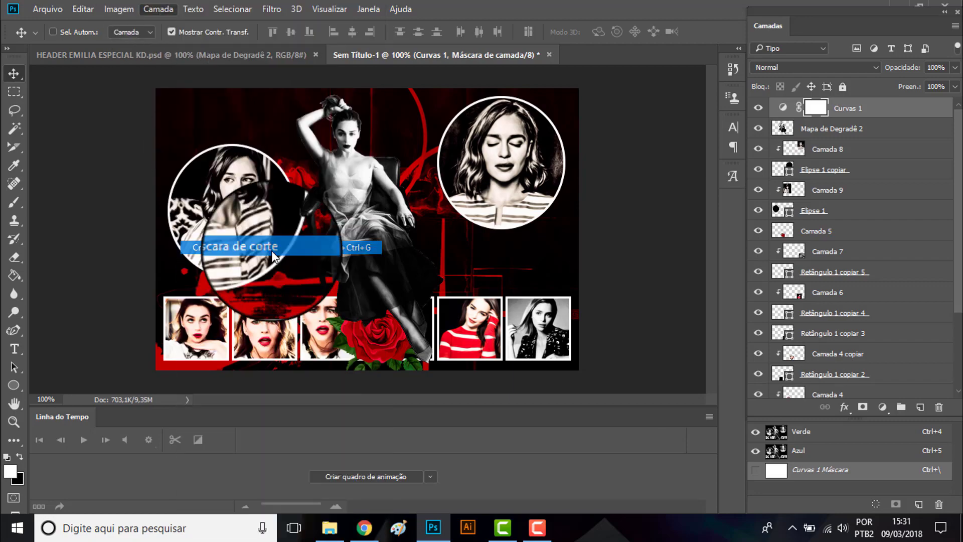
pyautogui.click(884, 131)
pyautogui.rightClick(884, 131)
pyautogui.click(587, 476)
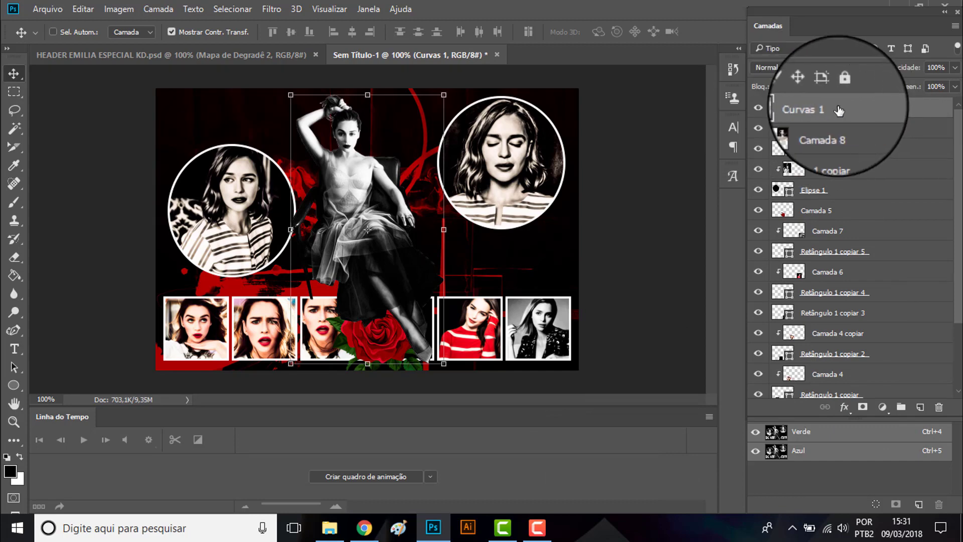
pyautogui.hotkey('ctrl', 'j')
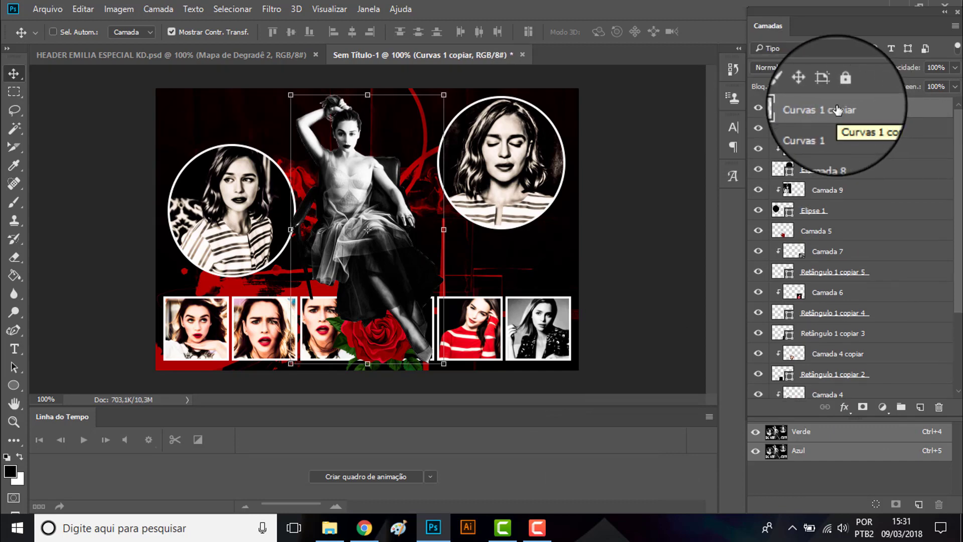
pyautogui.click(782, 130)
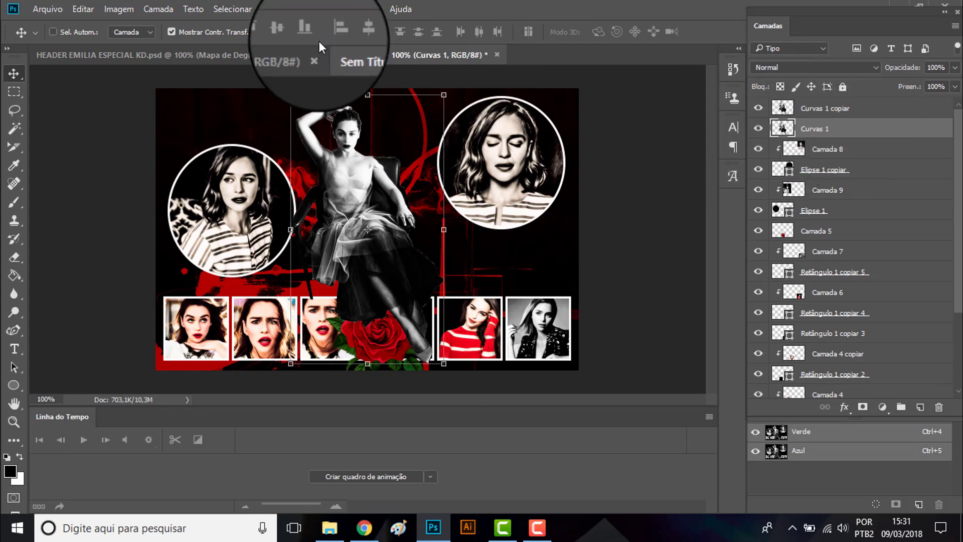
# Step: Preview a Desfoque de Movimento (motion blur) of about 41 px on Curvas 1
pyautogui.click(271, 9)
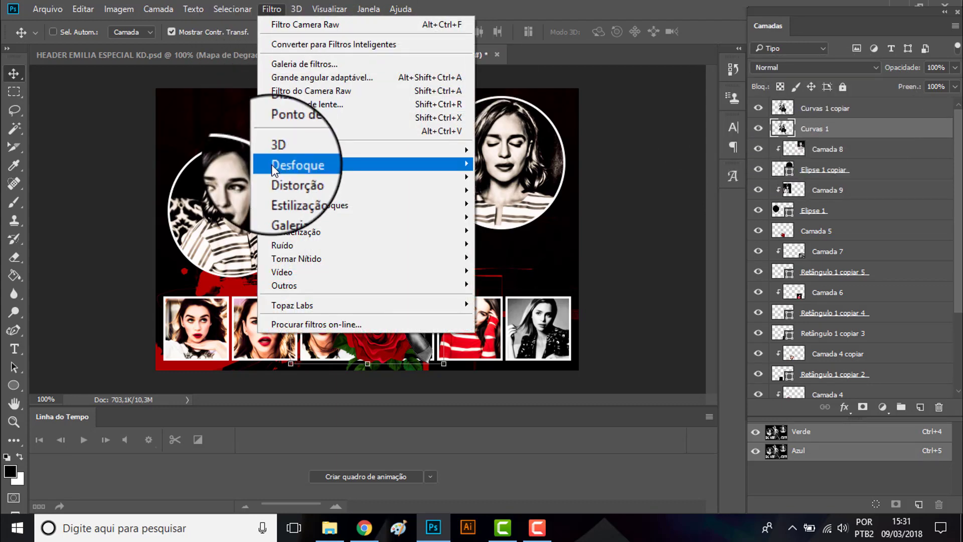
pyautogui.moveTo(297, 165)
pyautogui.click(549, 226)
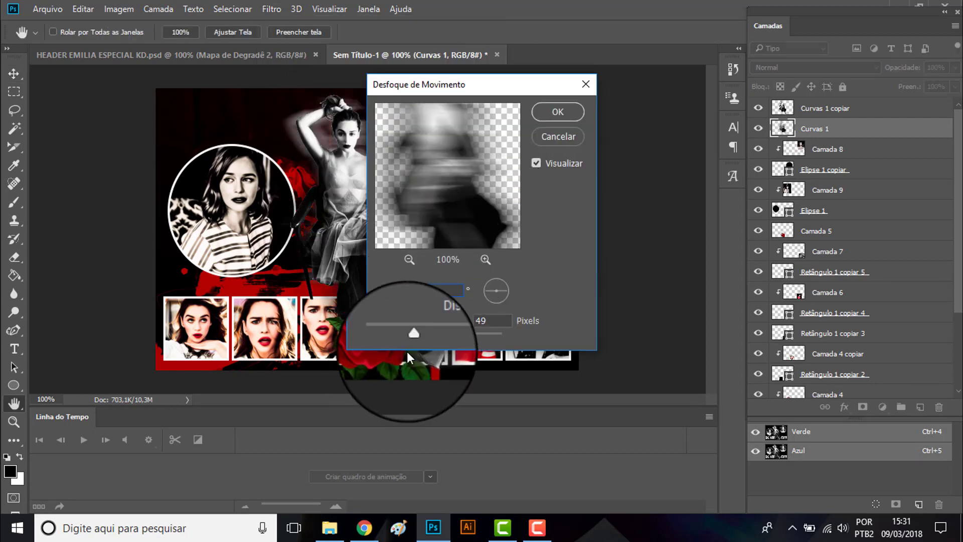
pyautogui.moveTo(411, 340)
pyautogui.mouseDown()
pyautogui.moveTo(397, 340)
pyautogui.moveTo(406, 339)
pyautogui.mouseUp()
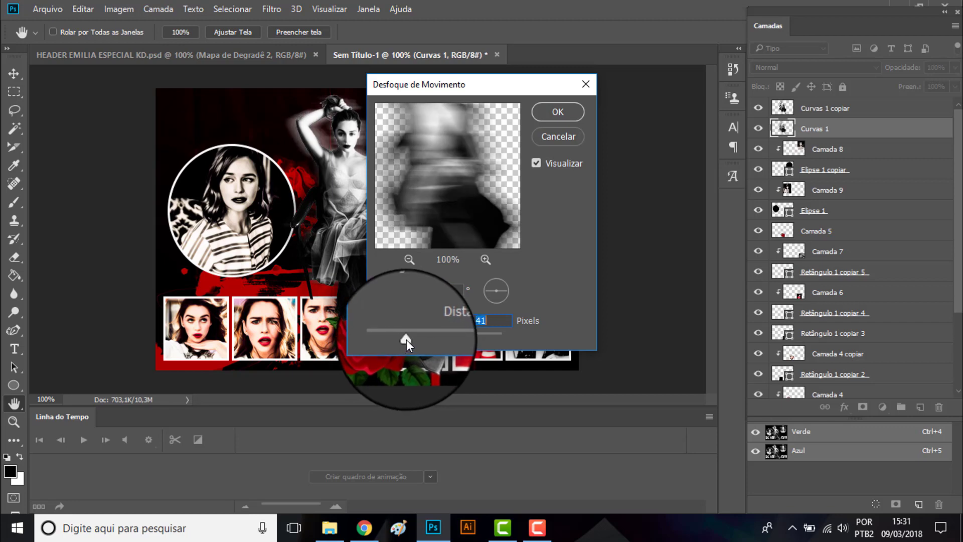
# Step: Apply the motion blur, then target the sharp Curvas 1 copiar layer with the Eraser
pyautogui.click(574, 111)
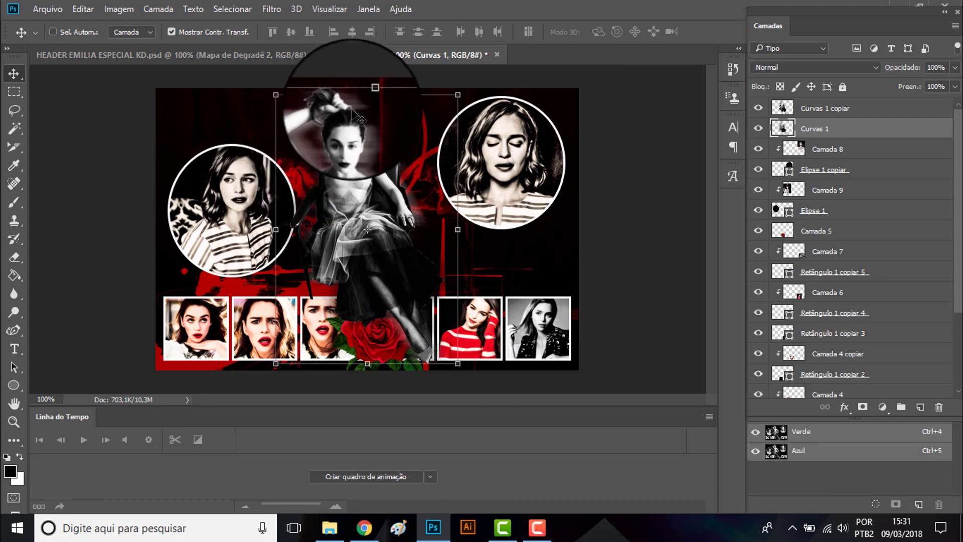
pyautogui.click(828, 108)
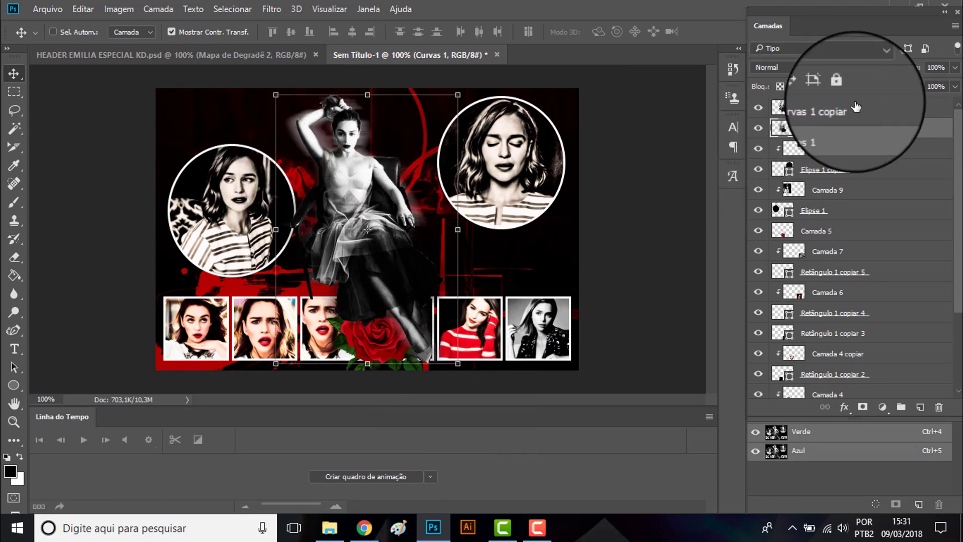
pyautogui.click(17, 260)
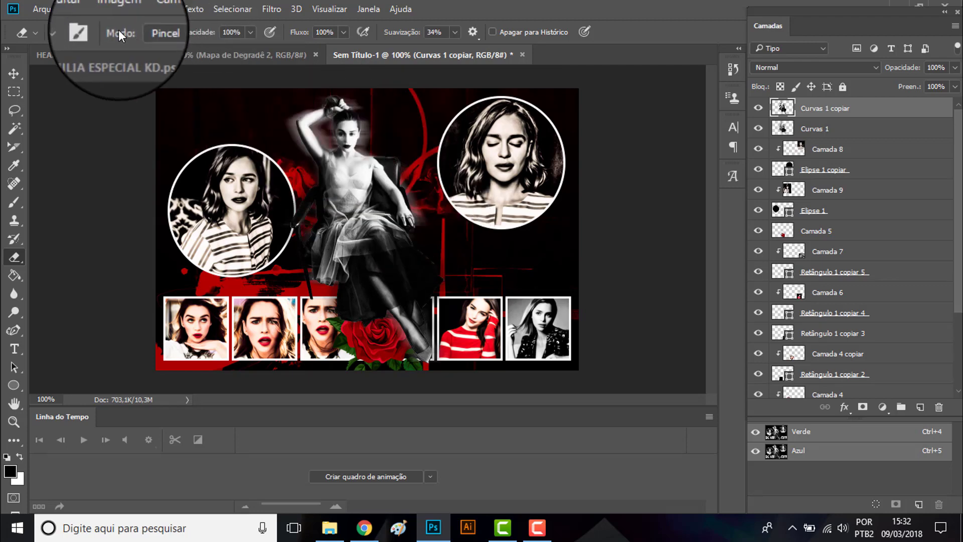
# Step: Erase around the seated model on the sharp copy with a soft, low-hardness 27 px eraser
pyautogui.click(75, 31)
pyautogui.moveTo(88, 75); pyautogui.dragTo(87, 73)
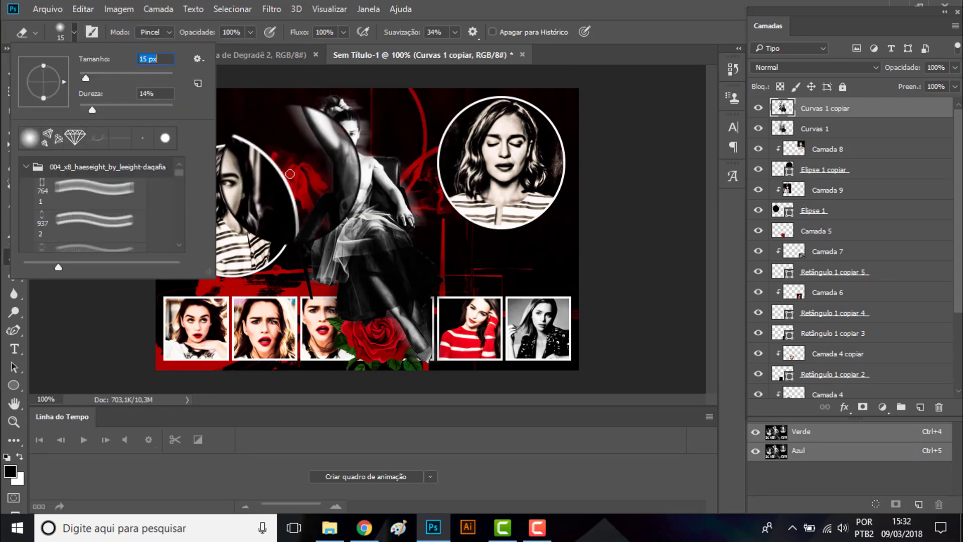
pyautogui.click(335, 148)
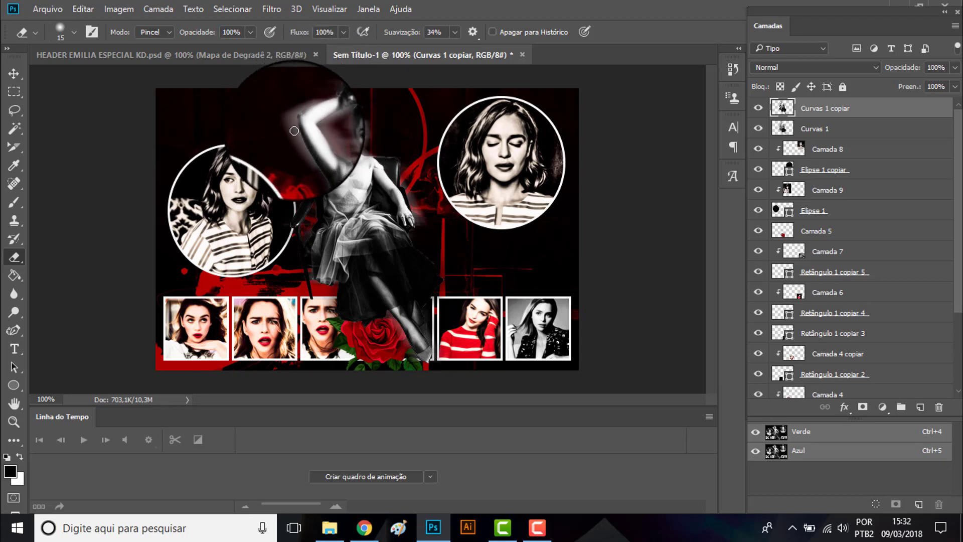
pyautogui.click(74, 31)
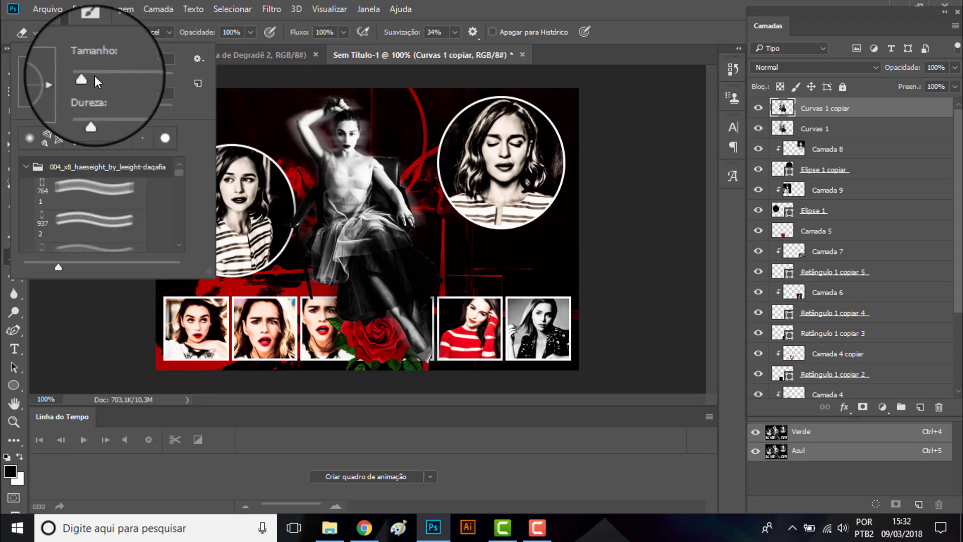
pyautogui.click(302, 159)
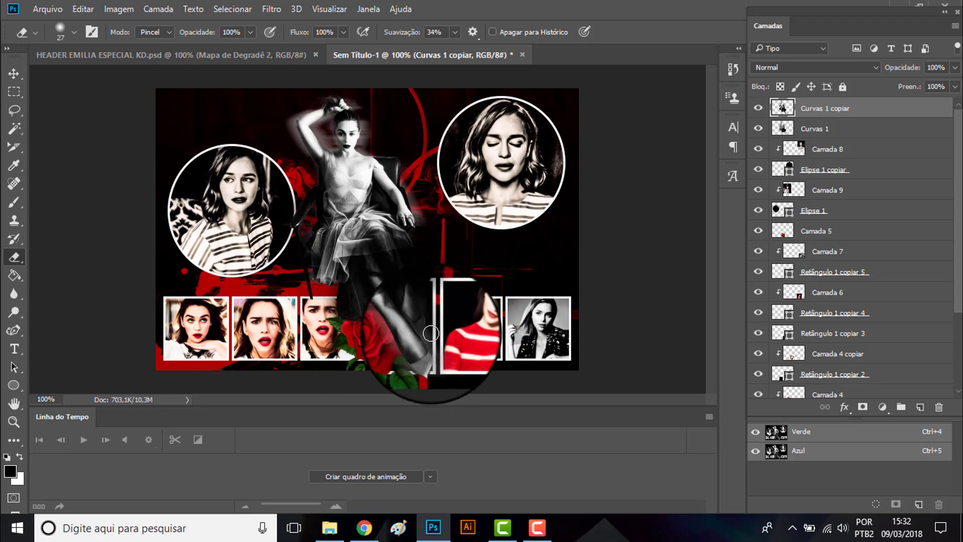
pyautogui.click(17, 75)
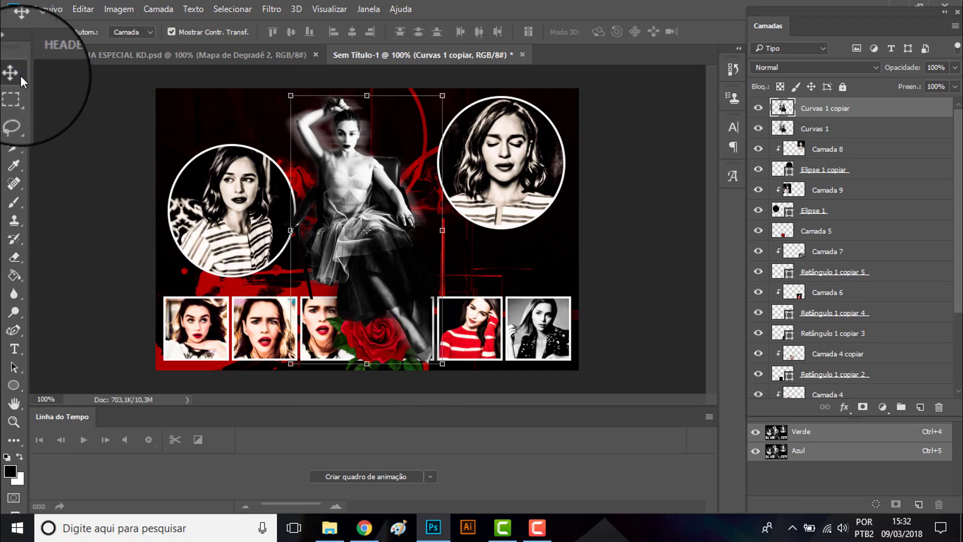
# Step: Clip a black-and-white Gradient Map to the right circular portrait, Camada 8
pyautogui.click(841, 150)
pyautogui.click(882, 406)
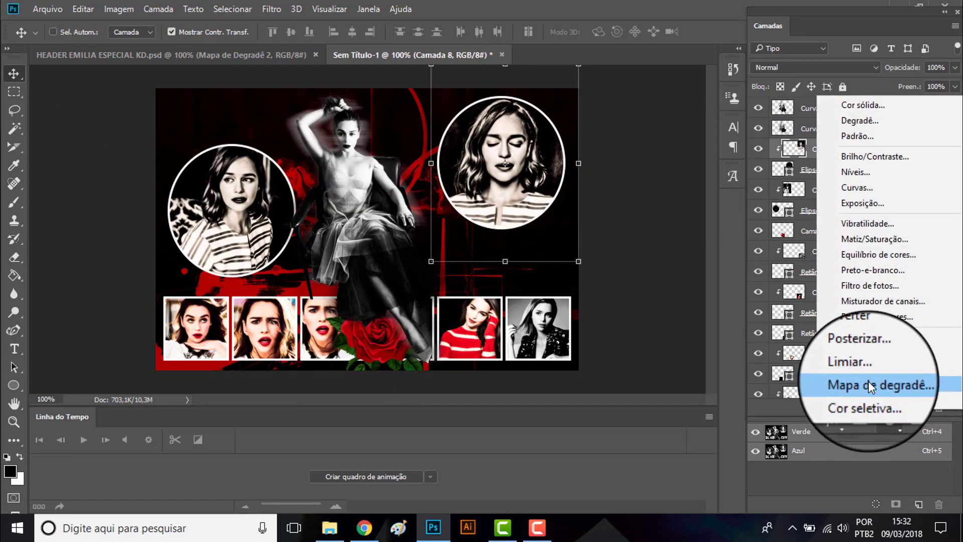
pyautogui.click(868, 384)
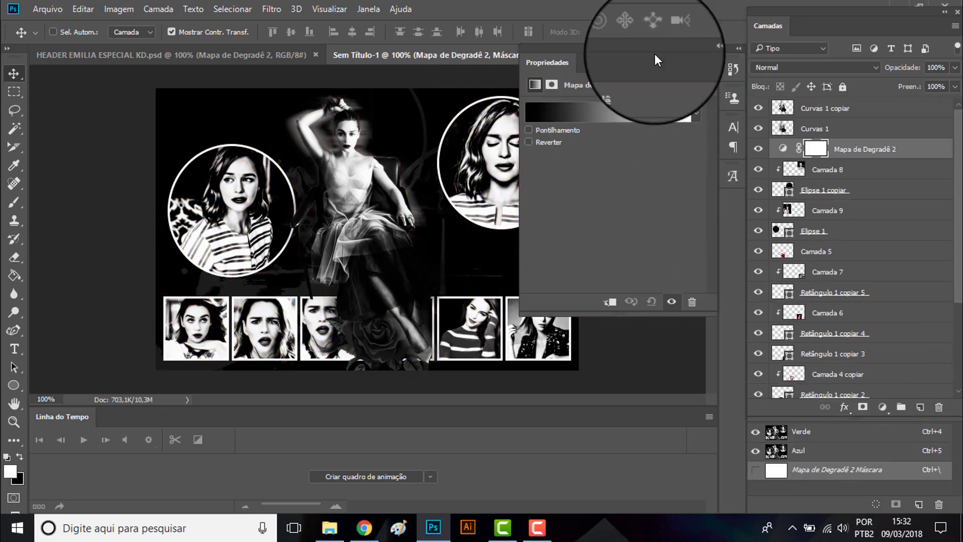
pyautogui.click(158, 9)
pyautogui.click(266, 248)
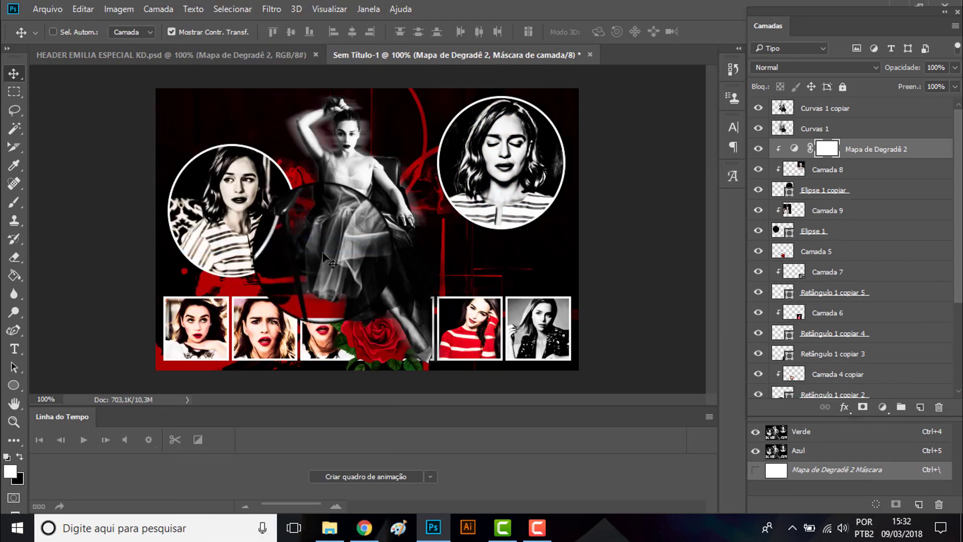
# Step: Duplicate the gradient map, move it above Camada 9, and clip it to that portrait
pyautogui.hotkey('ctrl', 'j')
pyautogui.moveTo(862, 149); pyautogui.dragTo(853, 213)
pyautogui.click(158, 9)
pyautogui.click(266, 247)
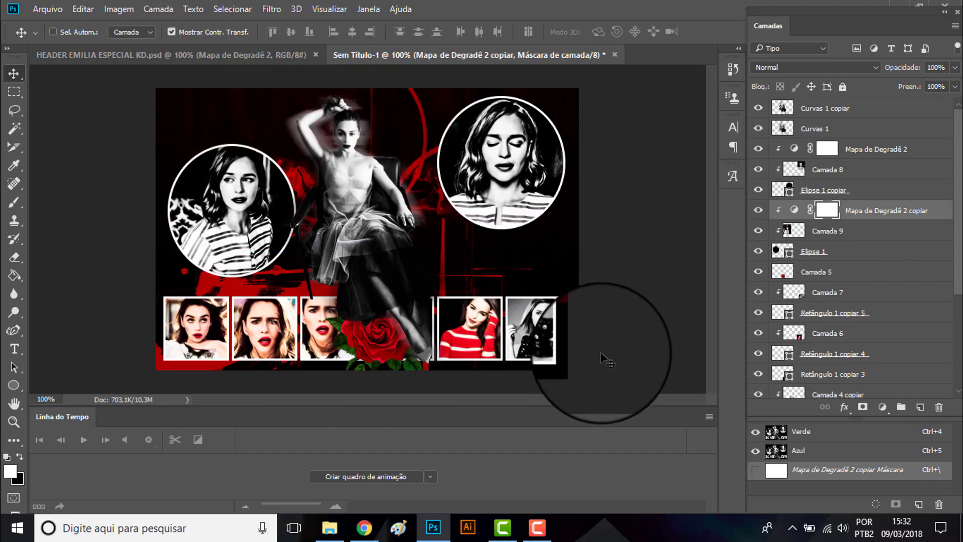
pyautogui.scroll(-3, 882, 311)
pyautogui.scroll(-3, 882, 321)
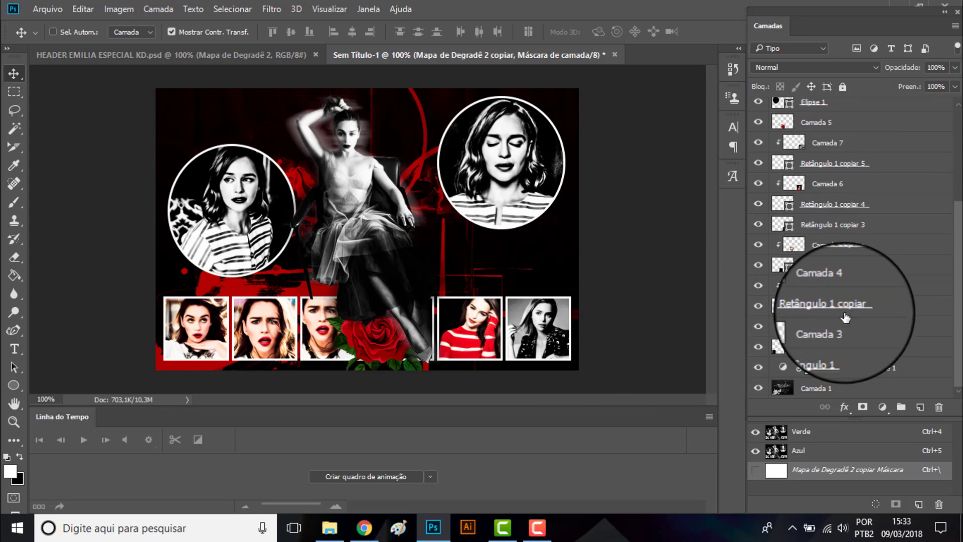
pyautogui.scroll(-2, 877, 326)
pyautogui.click(771, 368)
pyautogui.moveTo(770, 368)
pyautogui.mouseDown()
pyautogui.moveTo(874, 384)
pyautogui.moveTo(206, 56)
pyautogui.moveTo(882, 374)
pyautogui.mouseUp()
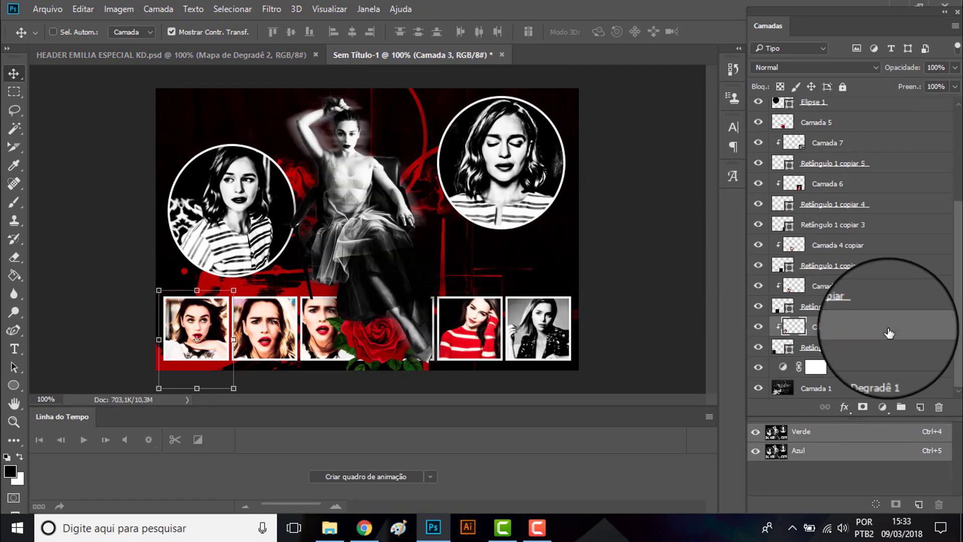
pyautogui.moveTo(443, 59); pyautogui.dragTo(882, 374)
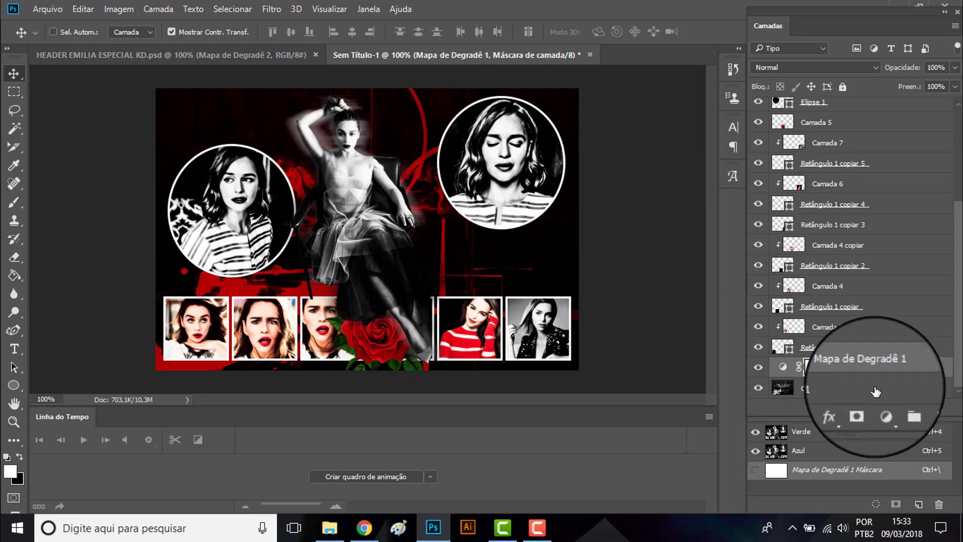
pyautogui.click(827, 327)
# Step: Add a black-to-red Gradient Map above the first framed photo, Camada 3
pyautogui.click(885, 415)
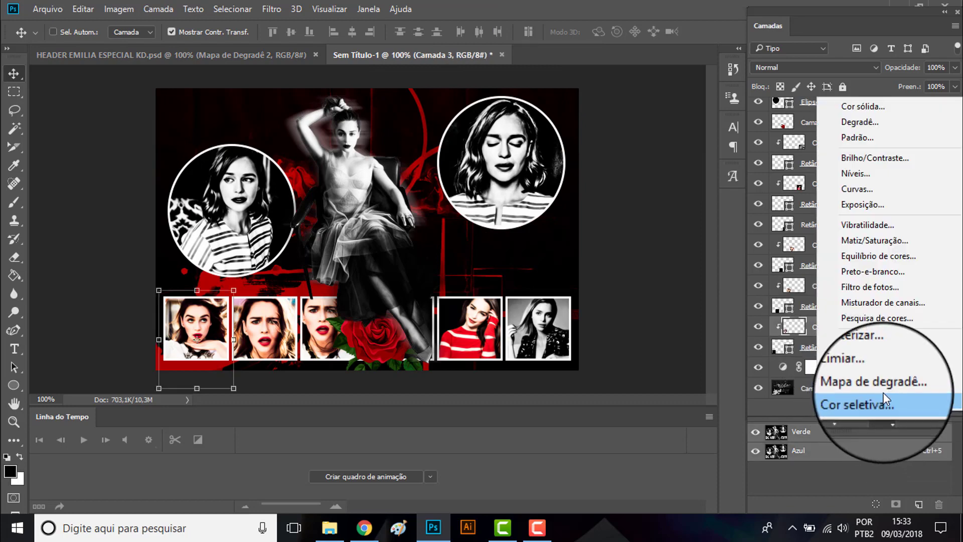
pyautogui.click(876, 396)
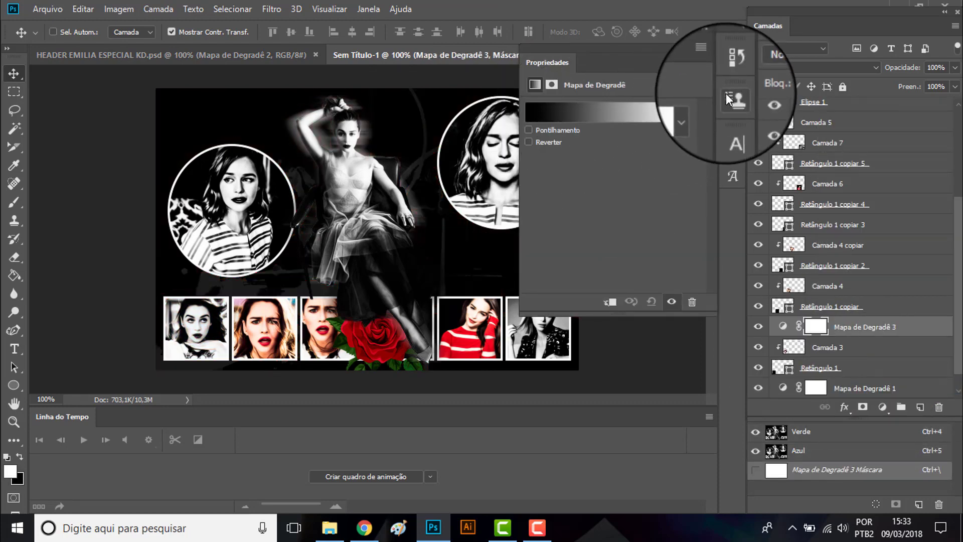
pyautogui.click(647, 111)
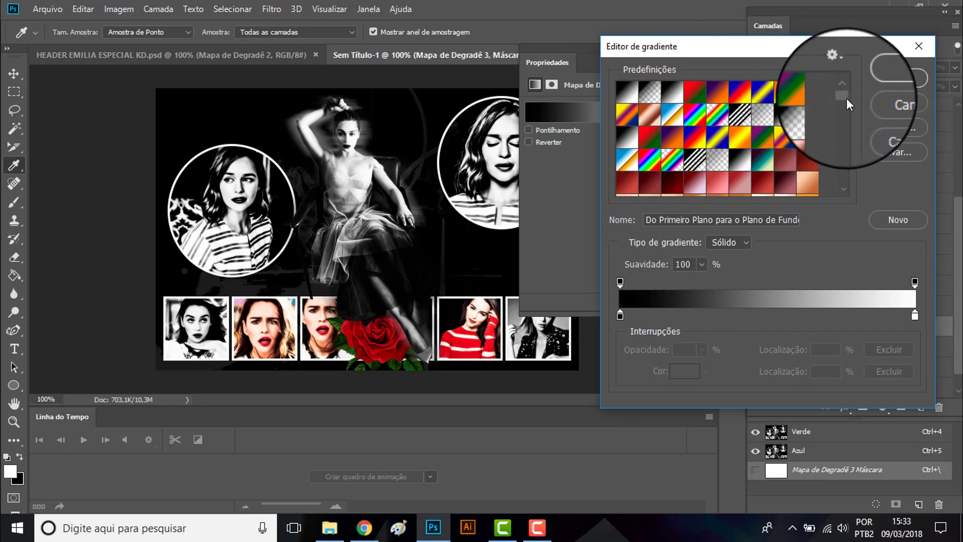
pyautogui.moveTo(846, 98); pyautogui.dragTo(845, 184)
pyautogui.click(627, 191)
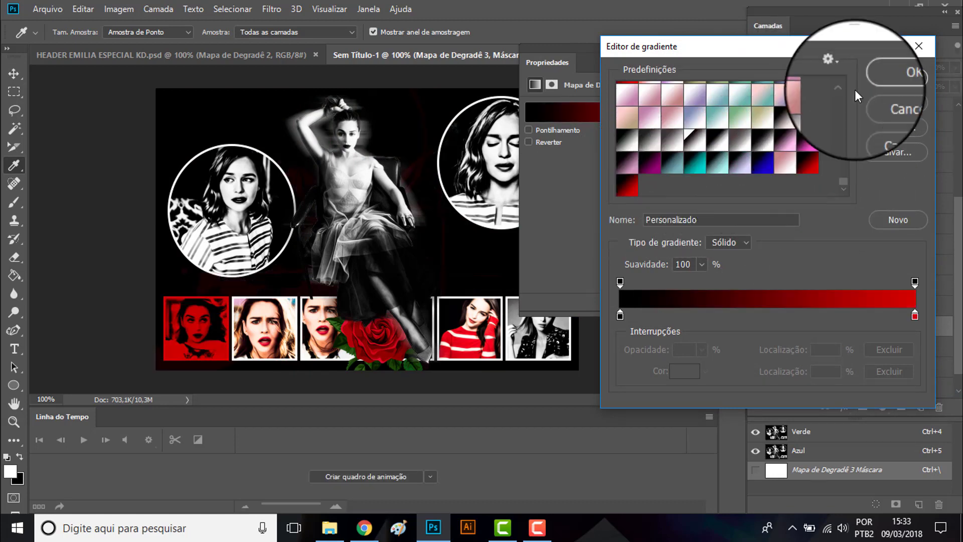
pyautogui.click(906, 79)
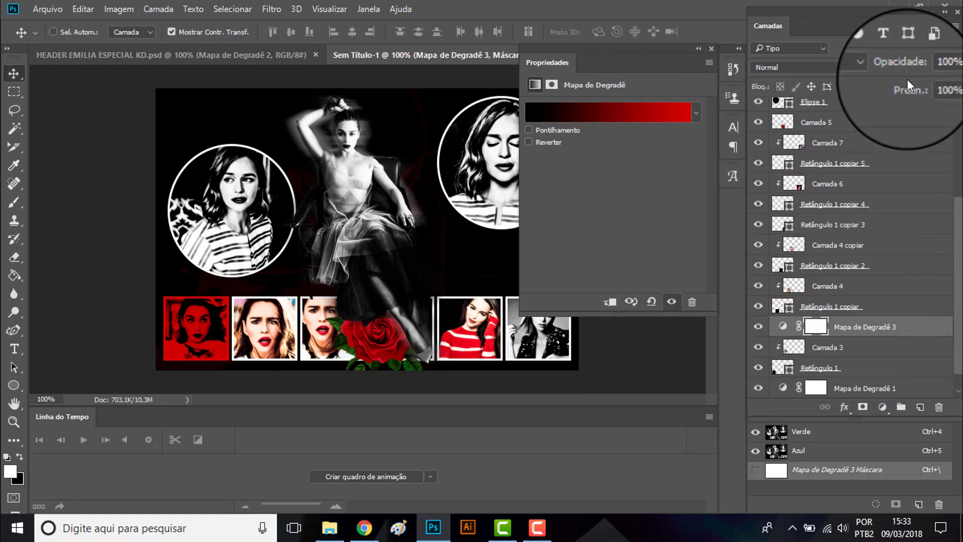
pyautogui.click(711, 47)
pyautogui.click(250, 52)
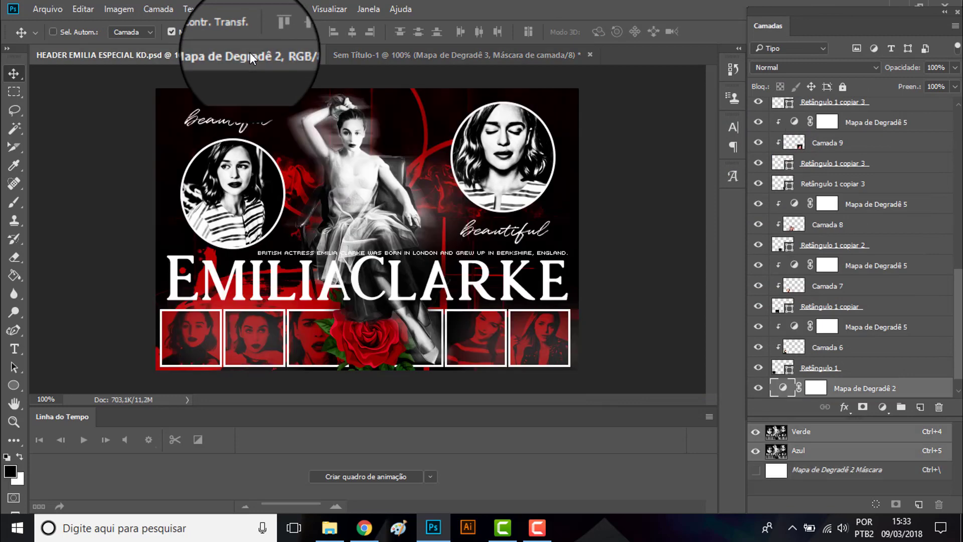
pyautogui.click(478, 56)
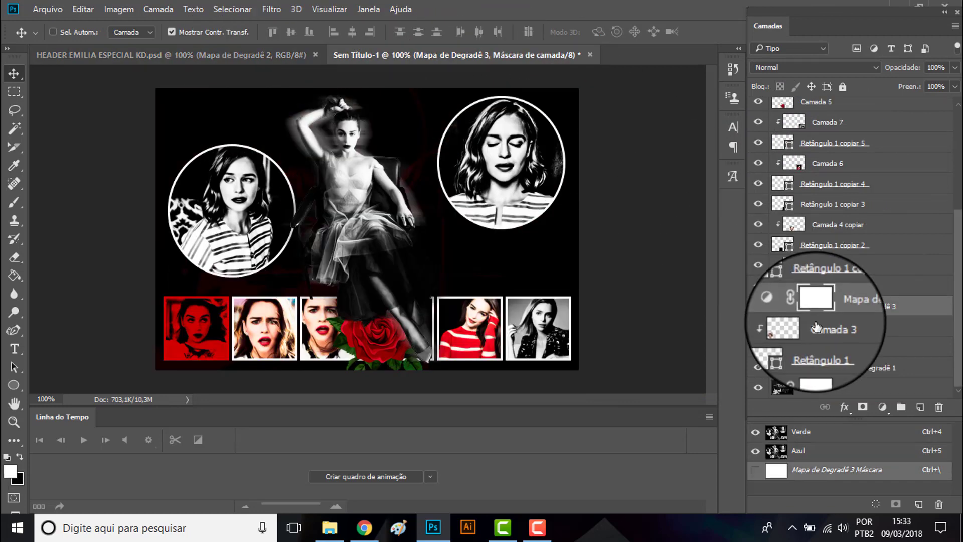
# Step: Darken the gradient's red end to #880000 and clip the map to Camada 3
pyautogui.doubleClick(782, 306)
pyautogui.click(630, 118)
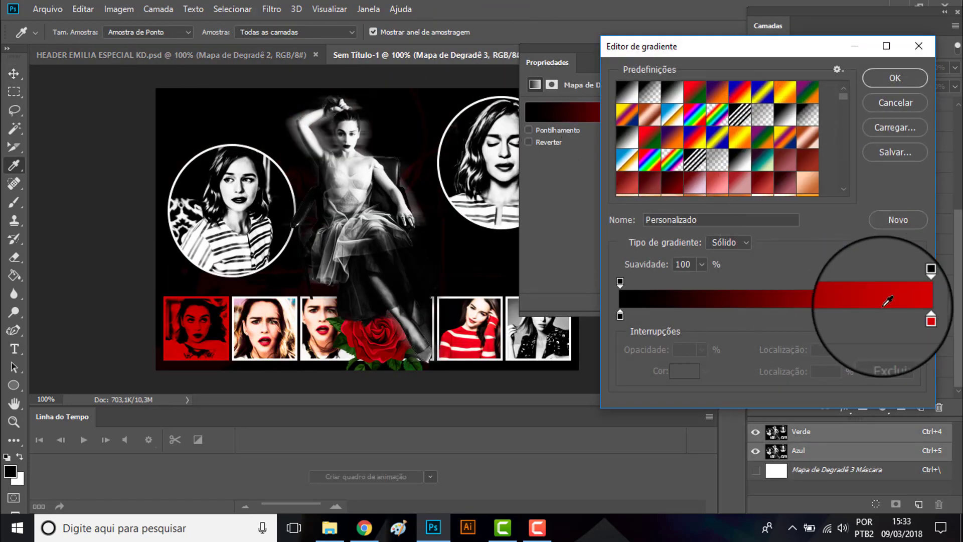
pyautogui.click(684, 371)
pyautogui.write('880000')
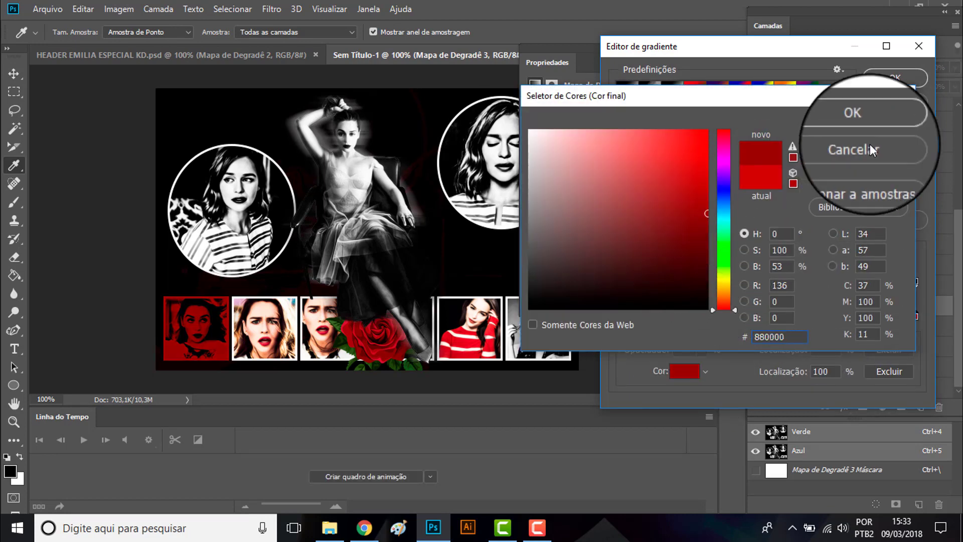
pyautogui.click(882, 121)
pyautogui.click(902, 76)
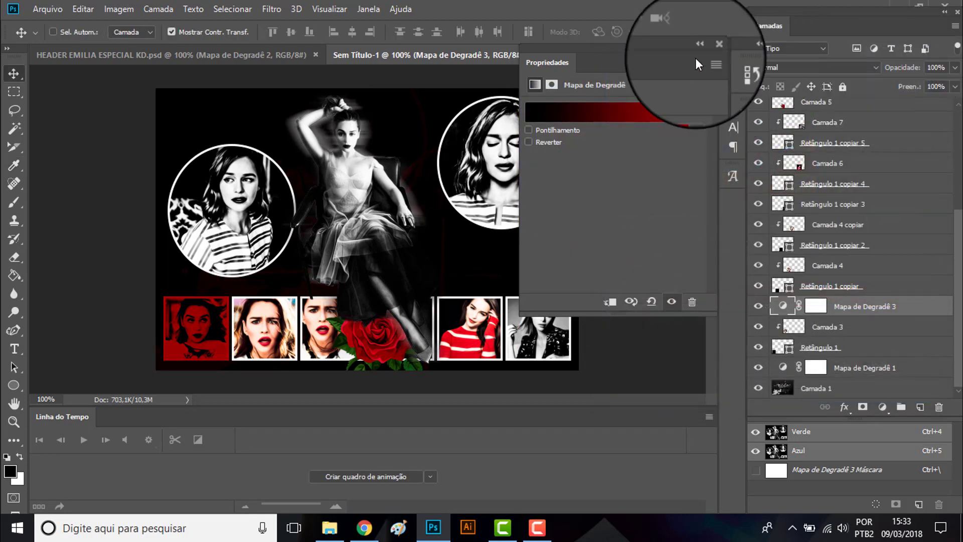
pyautogui.click(718, 44)
pyautogui.click(158, 9)
pyautogui.click(287, 249)
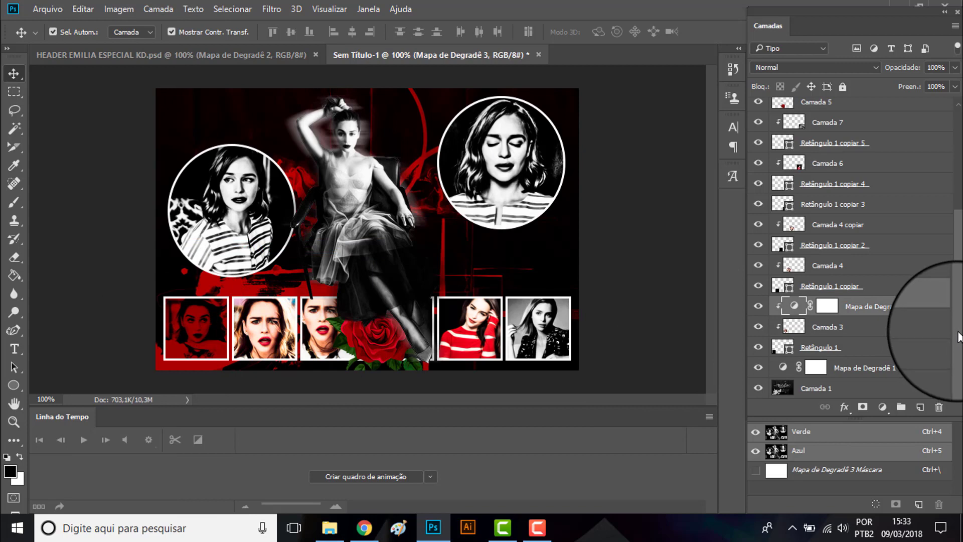
# Step: Clip copies of the red gradient map to the second and third photos, Camada 4 and 4 copiar
pyautogui.hotkey('ctrl', 'j')
pyautogui.moveTo(881, 293); pyautogui.dragTo(898, 255)
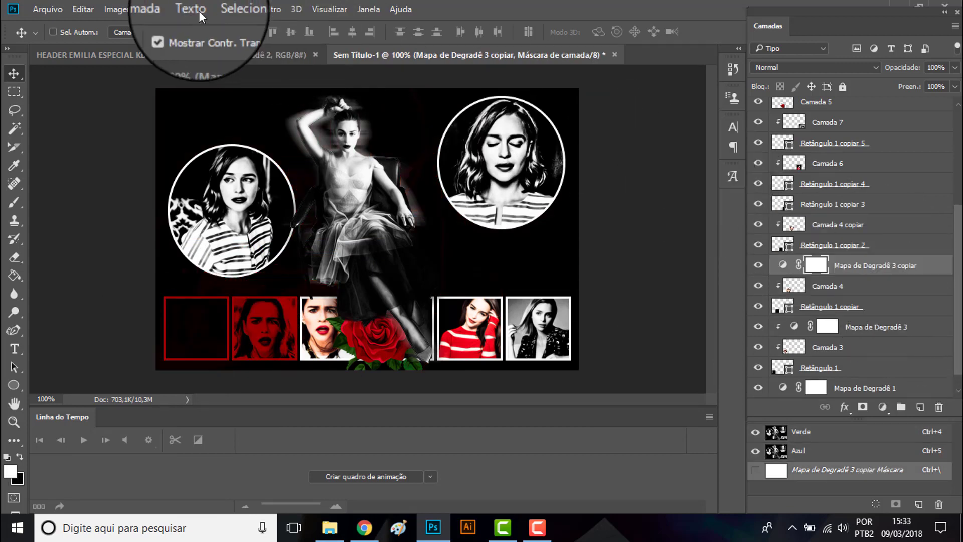
pyautogui.click(160, 7)
pyautogui.click(299, 245)
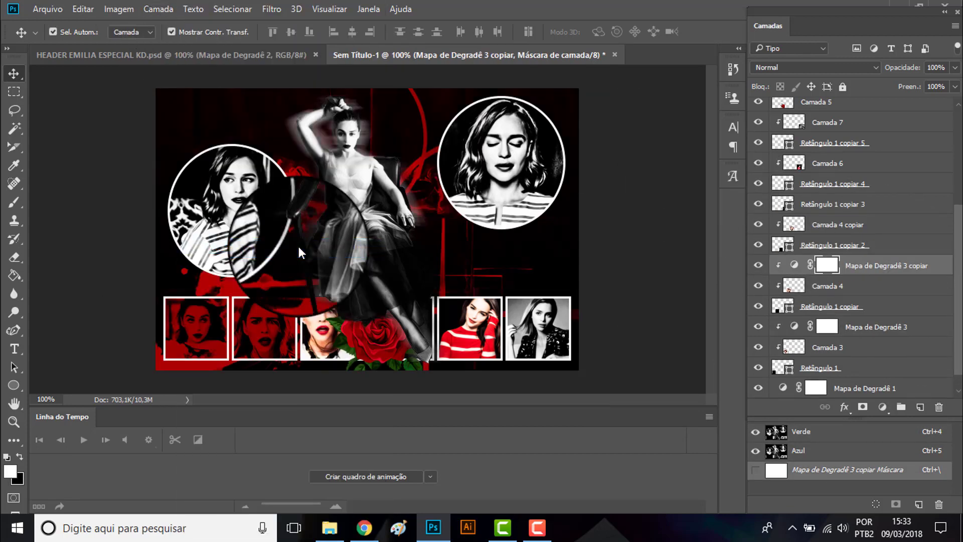
pyautogui.hotkey('ctrl', 'j')
pyautogui.moveTo(898, 266); pyautogui.dragTo(883, 223)
pyautogui.click(159, 8)
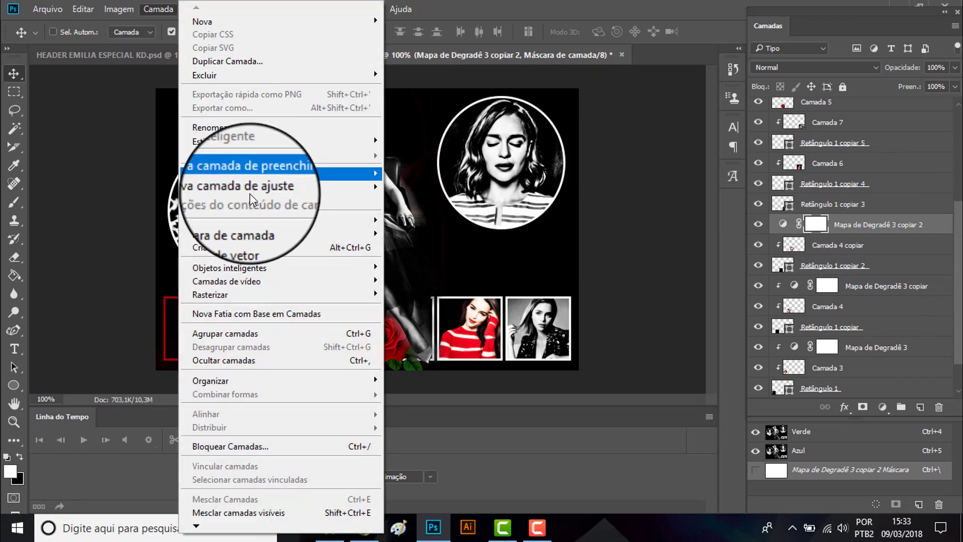
pyautogui.click(255, 248)
# Step: Clip two more red gradient map copies to the last photos, Camada 6 and 7
pyautogui.hotkey('ctrl', 'j')
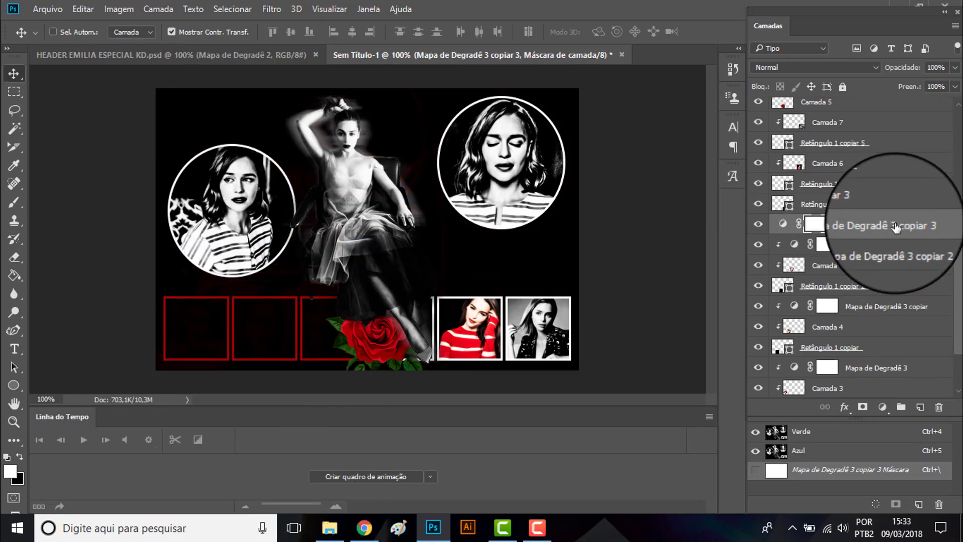
pyautogui.moveTo(896, 227); pyautogui.dragTo(883, 163)
pyautogui.click(158, 9)
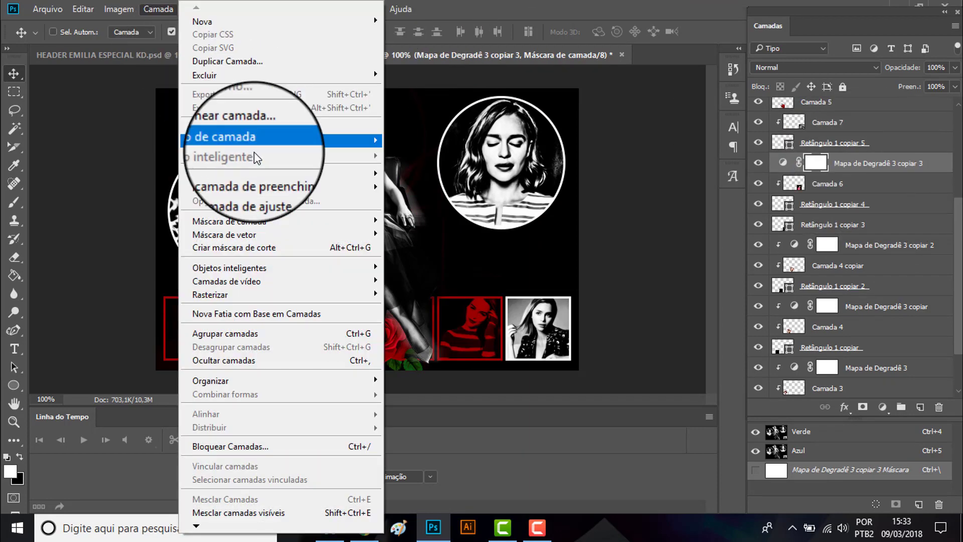
pyautogui.click(267, 248)
pyautogui.hotkey('ctrl', 'j')
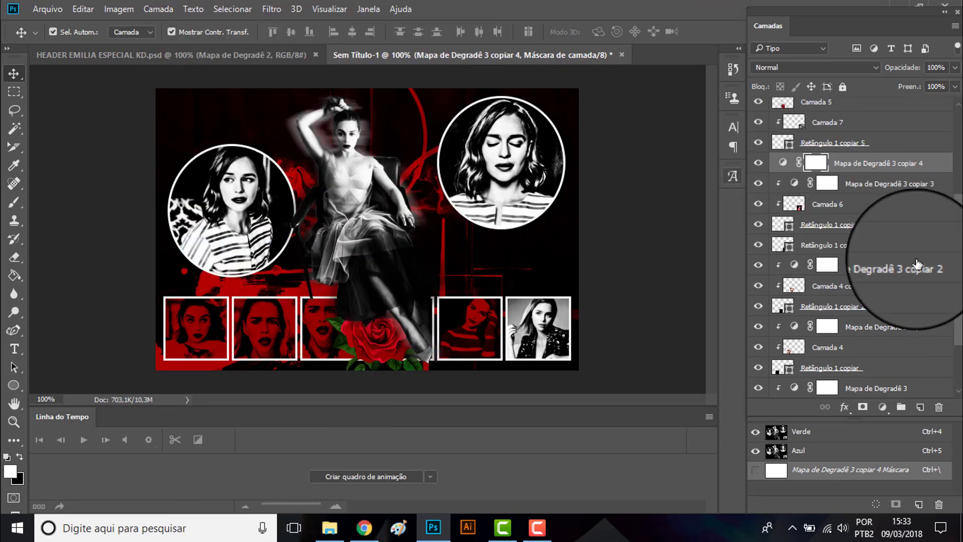
pyautogui.moveTo(916, 264); pyautogui.dragTo(890, 235)
pyautogui.moveTo(885, 198); pyautogui.dragTo(885, 203)
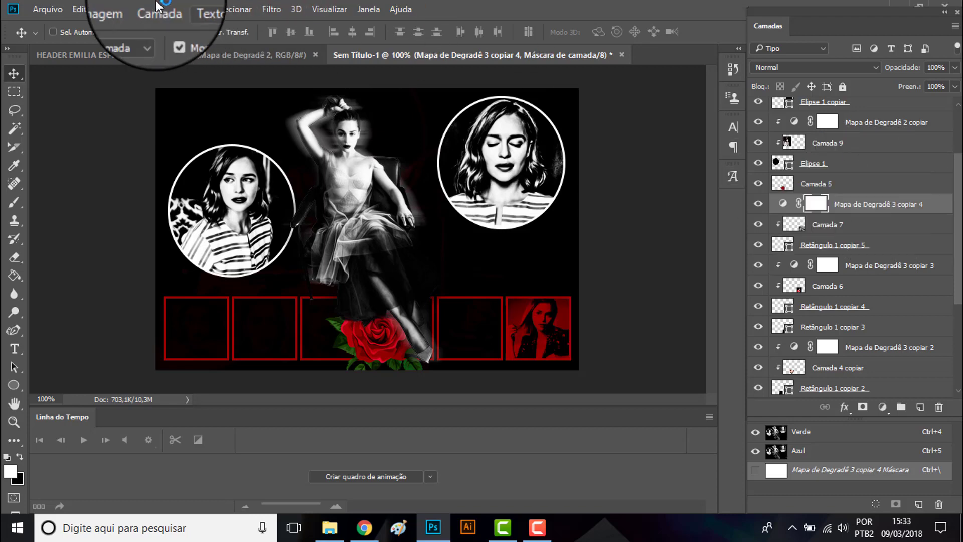
pyautogui.click(159, 8)
pyautogui.click(272, 248)
pyautogui.moveTo(273, 275); pyautogui.dragTo(348, 250)
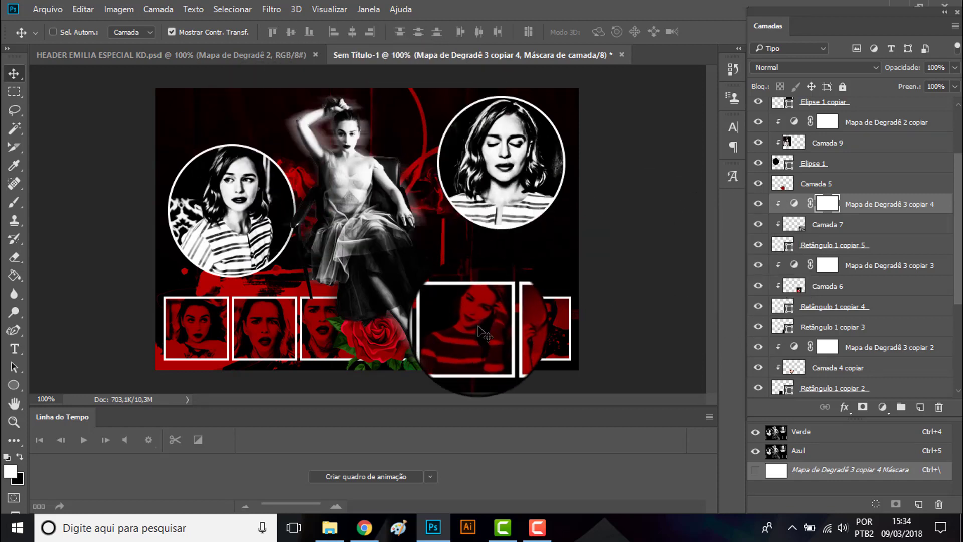
# Step: Hide Mapa de Degradê 1 so the background texture turns grey
pyautogui.scroll(-5, 801, 318)
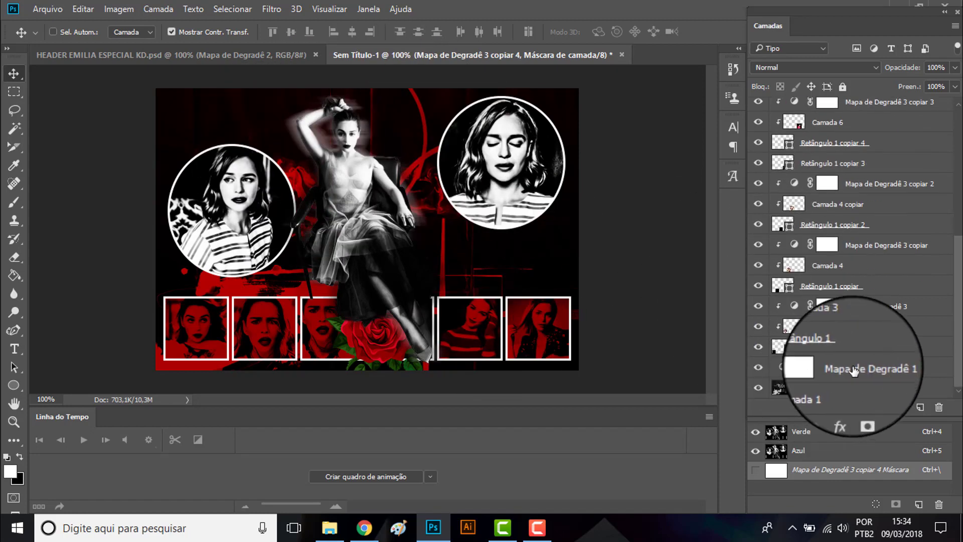
pyautogui.click(758, 367)
pyautogui.scroll(4, 863, 281)
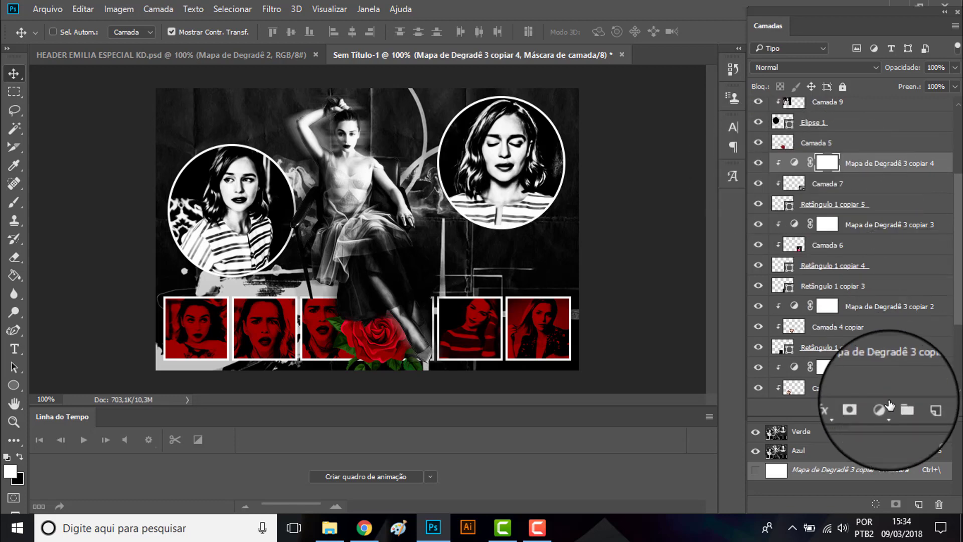
# Step: Add a new Gradient Map with the black-to-red preset over the whole header
pyautogui.click(882, 407)
pyautogui.click(876, 376)
pyautogui.click(696, 114)
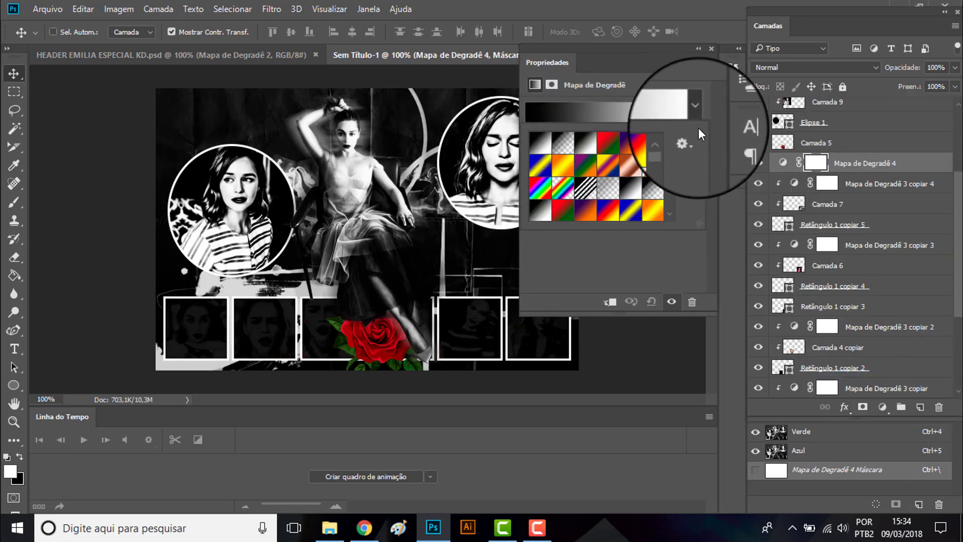
pyautogui.moveTo(670, 146); pyautogui.dragTo(672, 218)
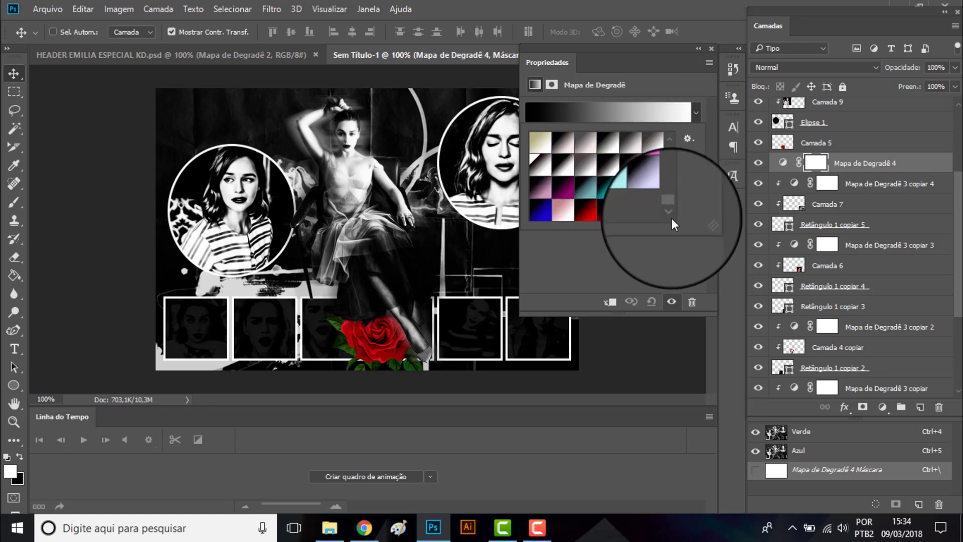
pyautogui.click(607, 215)
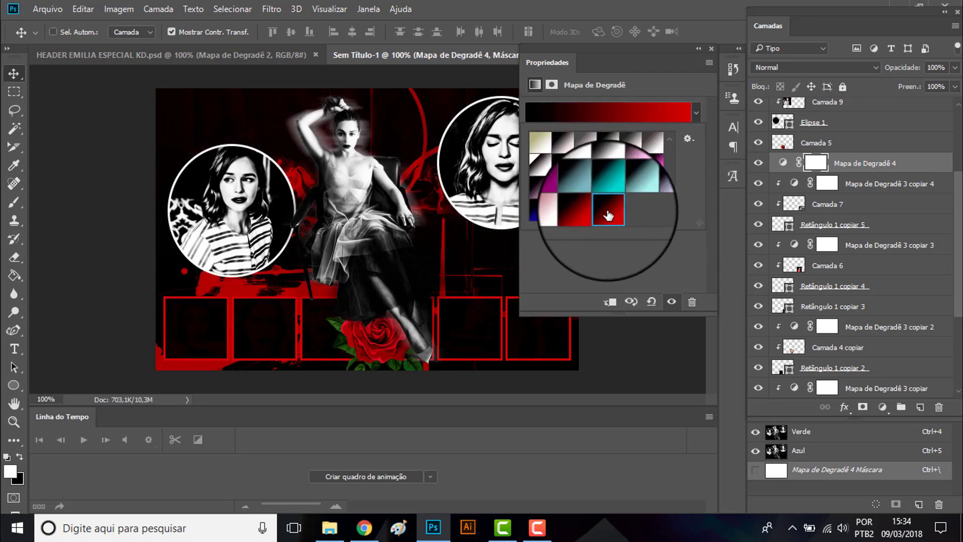
pyautogui.click(711, 49)
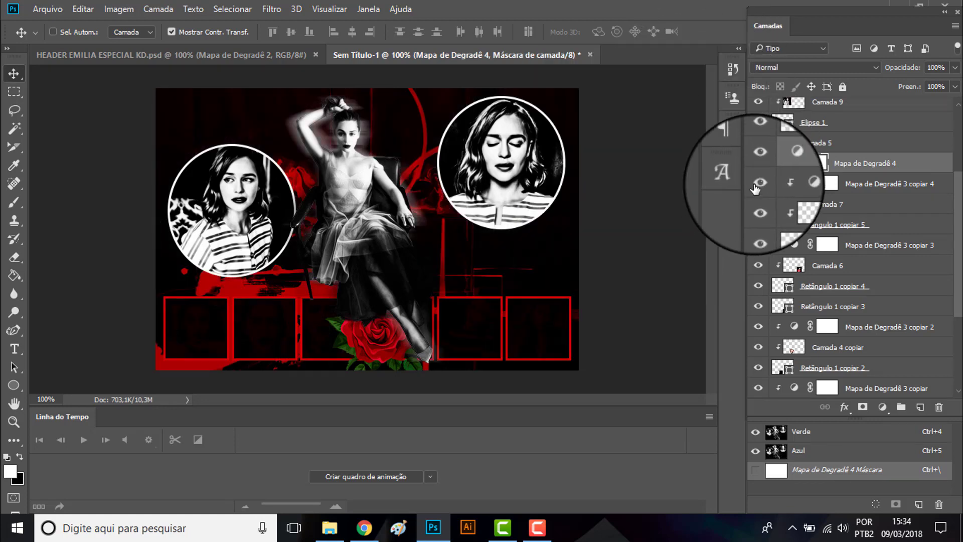
# Step: Hide all Mapa de Degradê 3 photo tints and Camada 1 to preview the new map
pyautogui.click(758, 184)
pyautogui.click(758, 245)
pyautogui.click(758, 326)
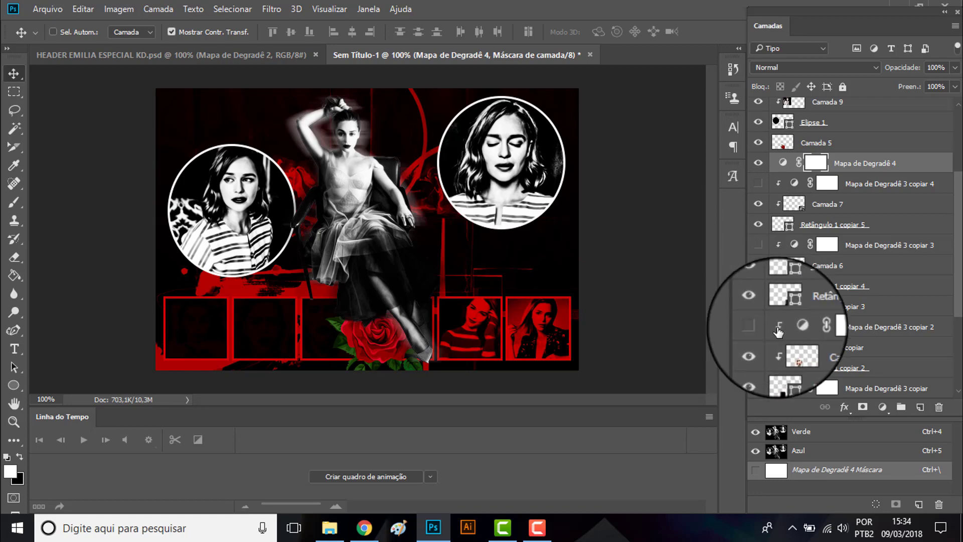
pyautogui.scroll(-3, 778, 331)
pyautogui.click(758, 327)
pyautogui.click(758, 388)
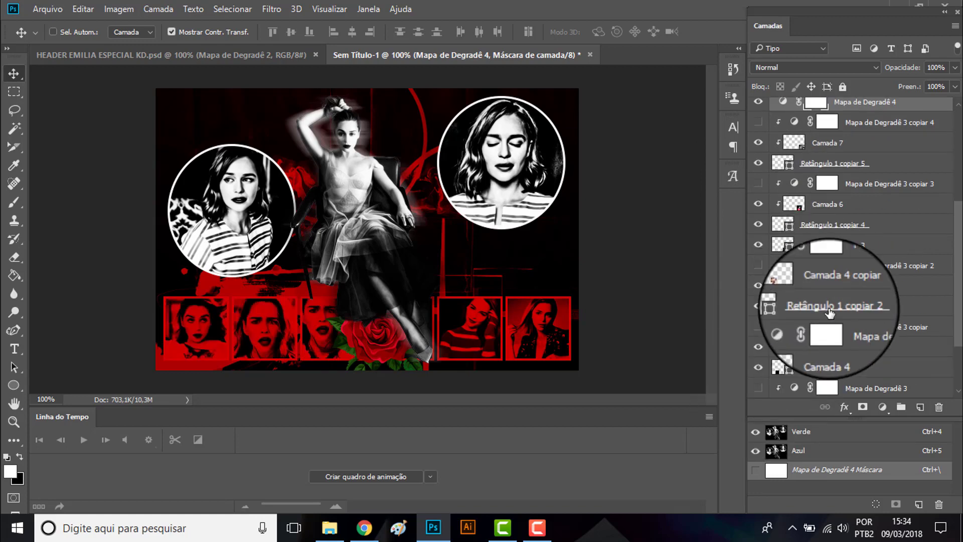
pyautogui.scroll(-4, 830, 312)
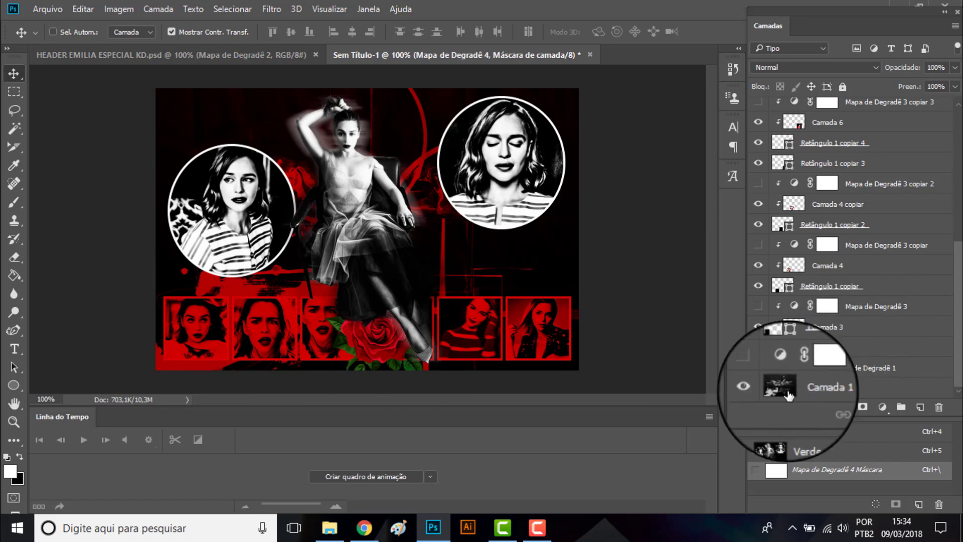
pyautogui.click(757, 389)
pyautogui.scroll(5, 858, 275)
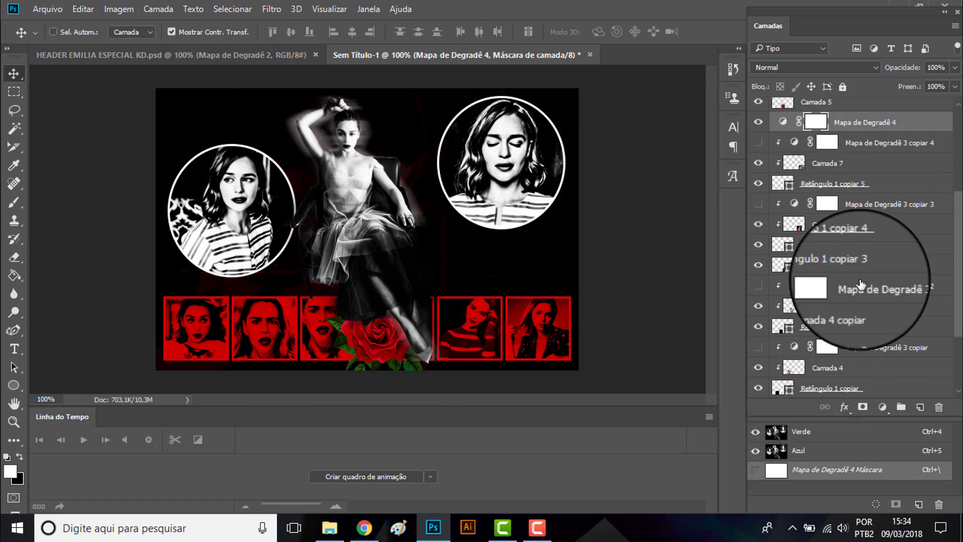
# Step: Delete Mapa de Degradê 4 and turn the photo tints back on
pyautogui.click(783, 204)
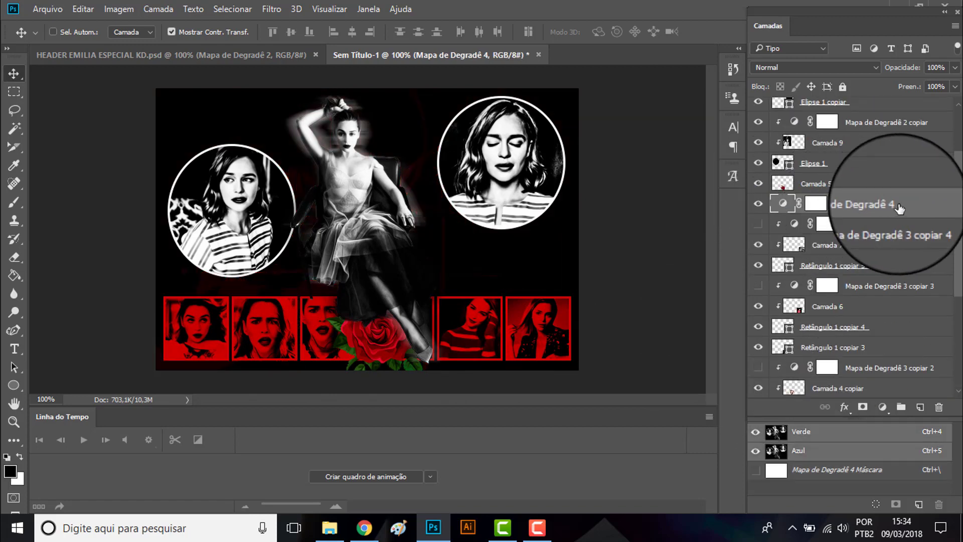
pyautogui.press('Delete')
pyautogui.click(758, 204)
pyautogui.click(757, 265)
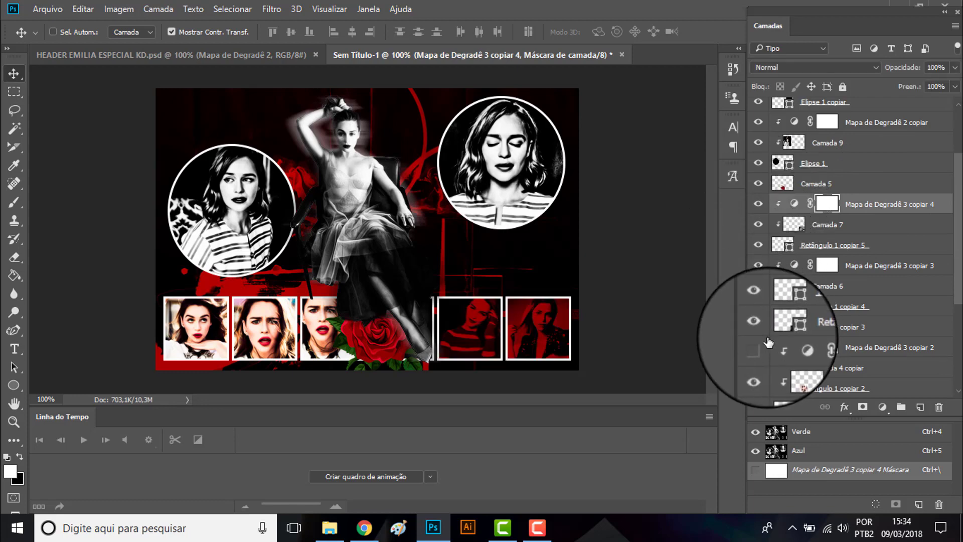
pyautogui.click(758, 347)
pyautogui.scroll(-3, 806, 279)
pyautogui.click(757, 347)
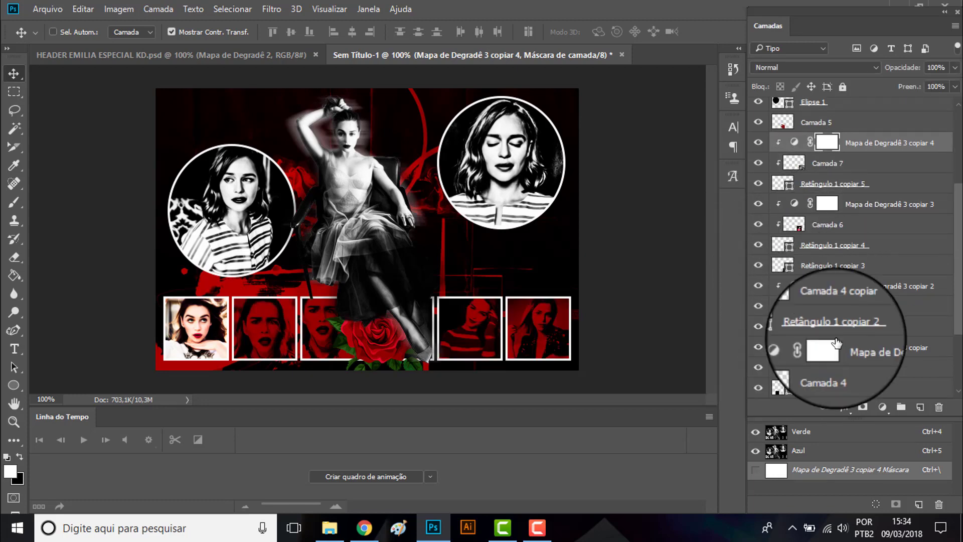
pyautogui.scroll(-5, 837, 343)
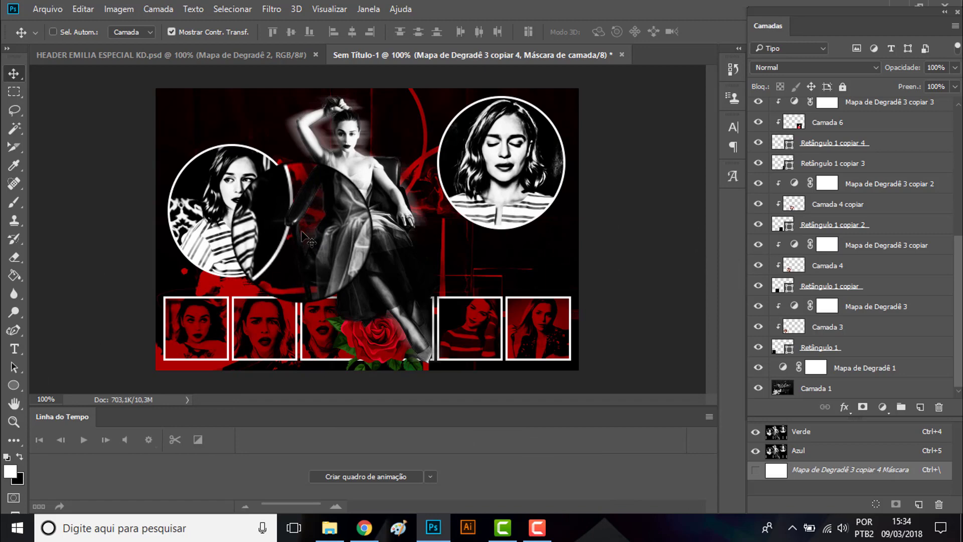
# Step: Check the reference header, then draw a wide title text box across Sem Título-1's middle
pyautogui.click(76, 53)
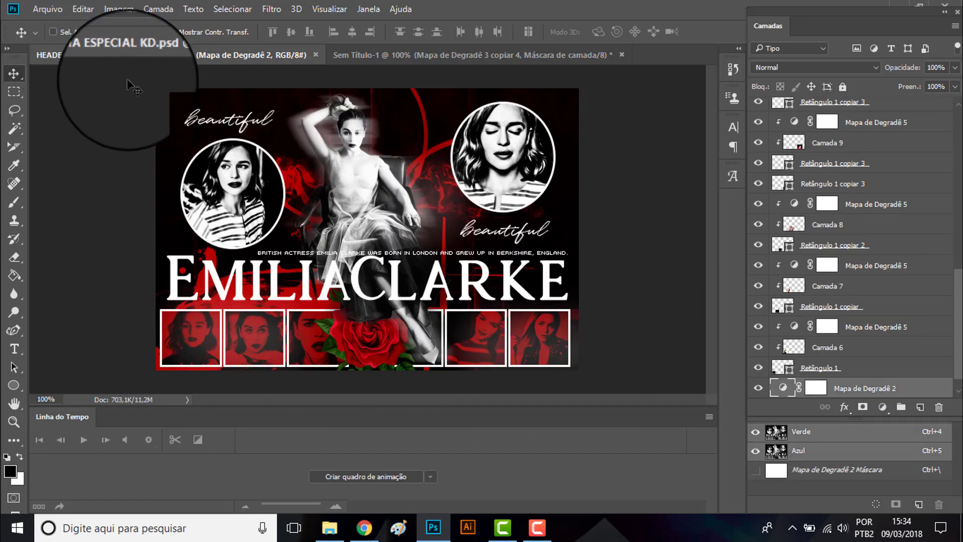
pyautogui.click(525, 53)
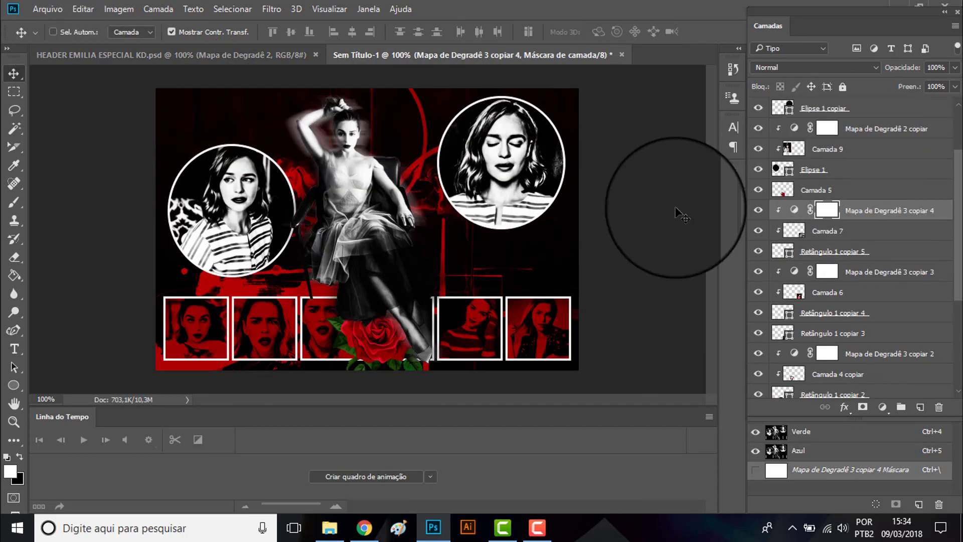
pyautogui.moveTo(682, 216); pyautogui.dragTo(798, 160)
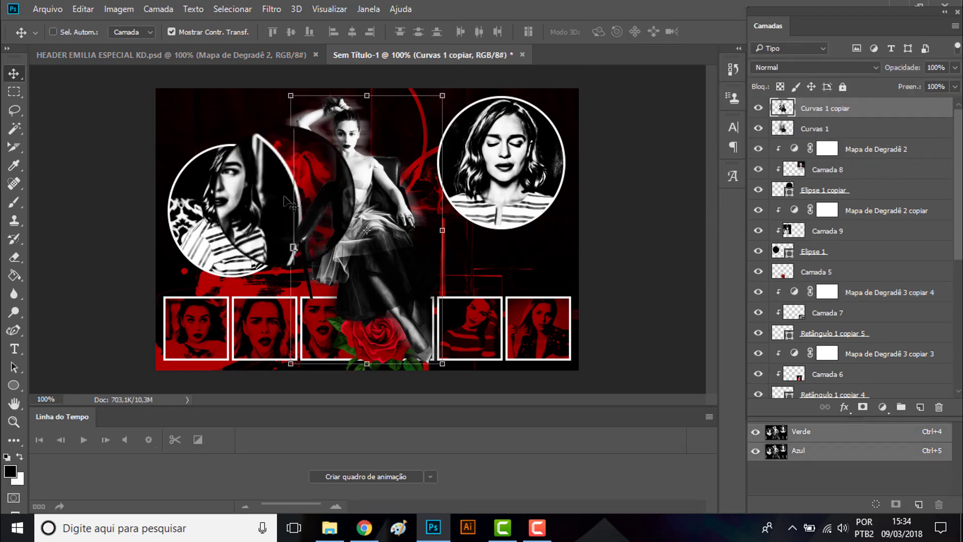
pyautogui.click(14, 348)
pyautogui.moveTo(167, 162); pyautogui.dragTo(570, 275)
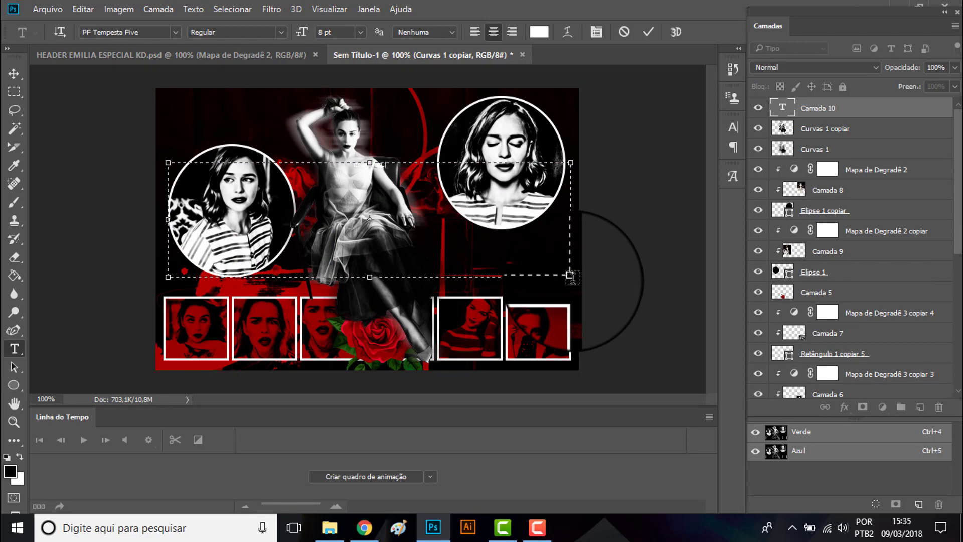
# Step: Set the title type to Constantine at 82 pt with Nítida (sharp) anti-aliasing
pyautogui.click(360, 31)
pyautogui.click(371, 312)
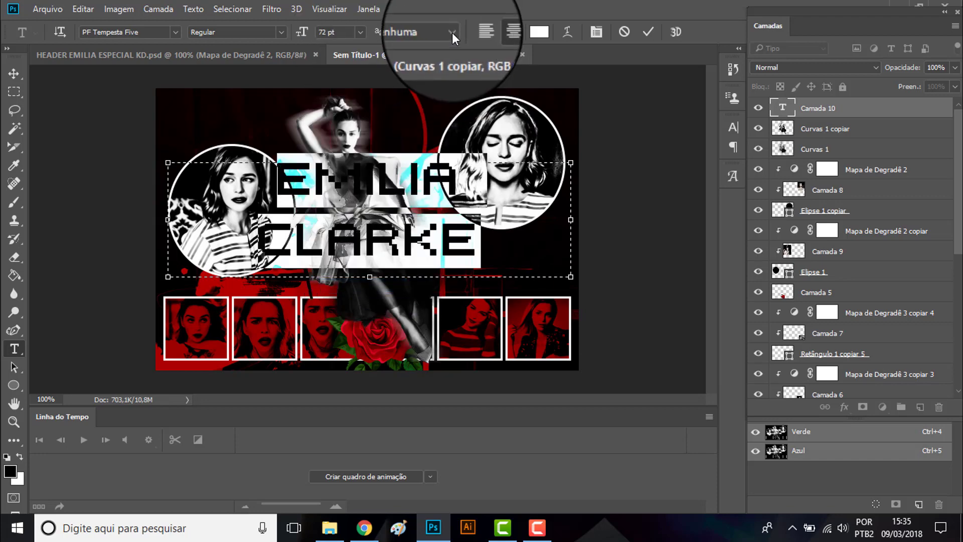
pyautogui.click(453, 32)
pyautogui.click(453, 52)
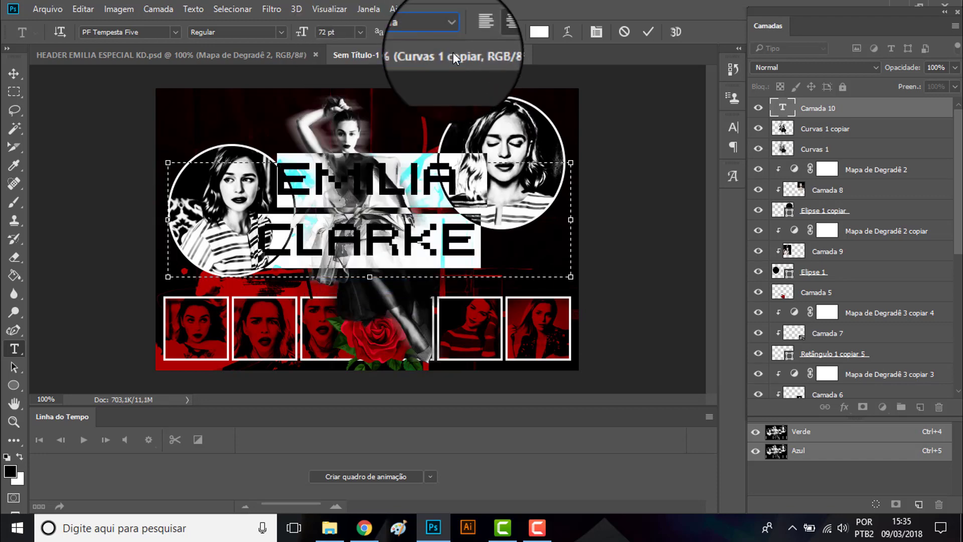
pyautogui.click(177, 30)
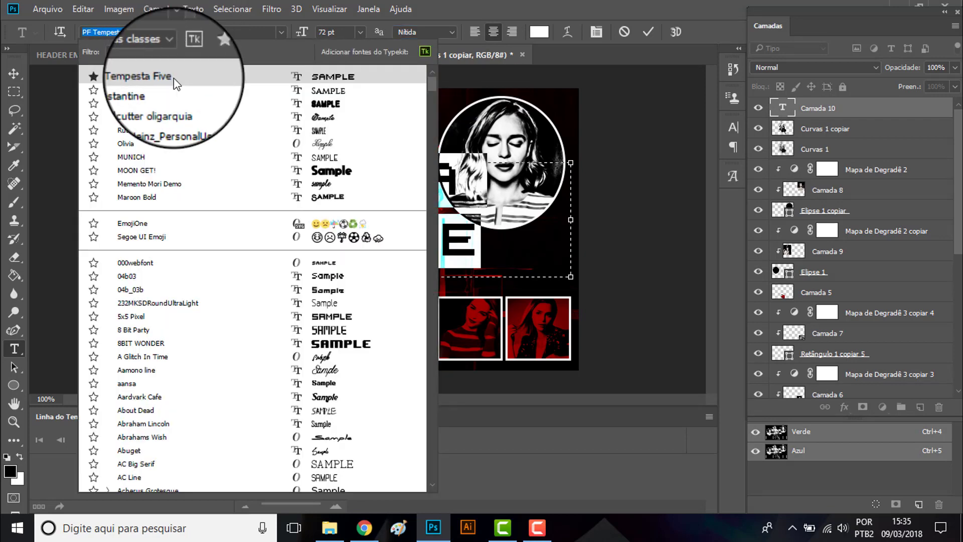
pyautogui.click(174, 90)
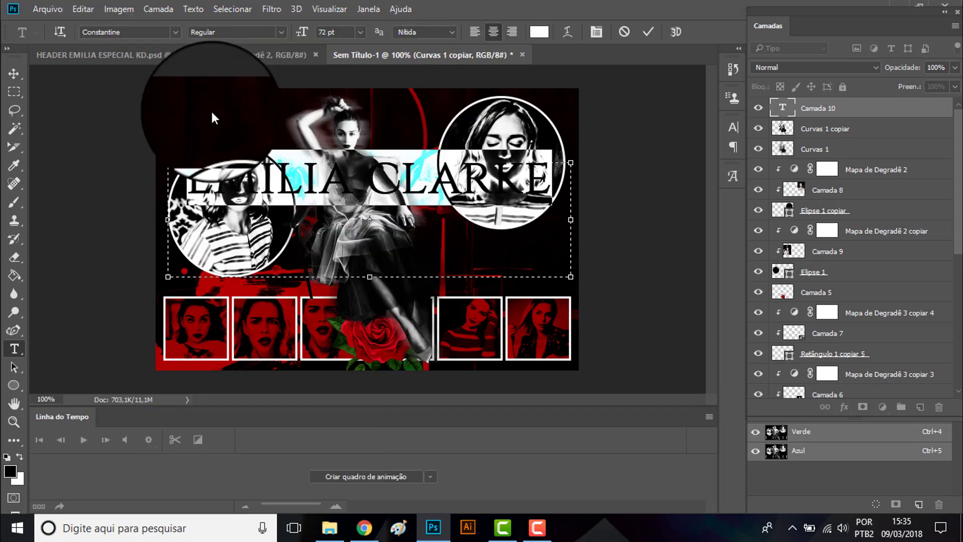
pyautogui.press('Tab')
pyautogui.press('Tab')
pyautogui.write('82')
pyautogui.press('Return')
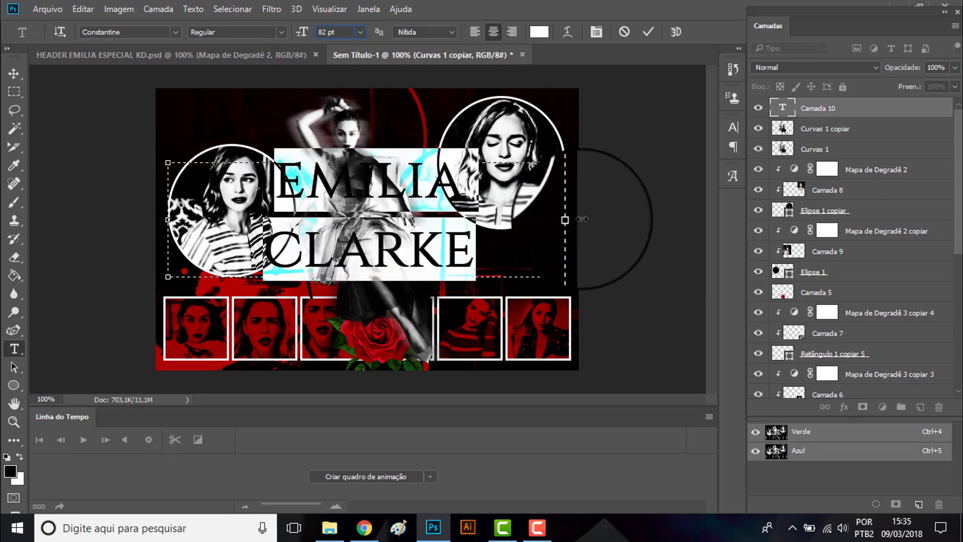
pyautogui.write('emilia clarke')
# Step: Widen the title box, commit the text, and move it down above the photo strip
pyautogui.moveTo(564, 219); pyautogui.dragTo(638, 219)
pyautogui.click(14, 73)
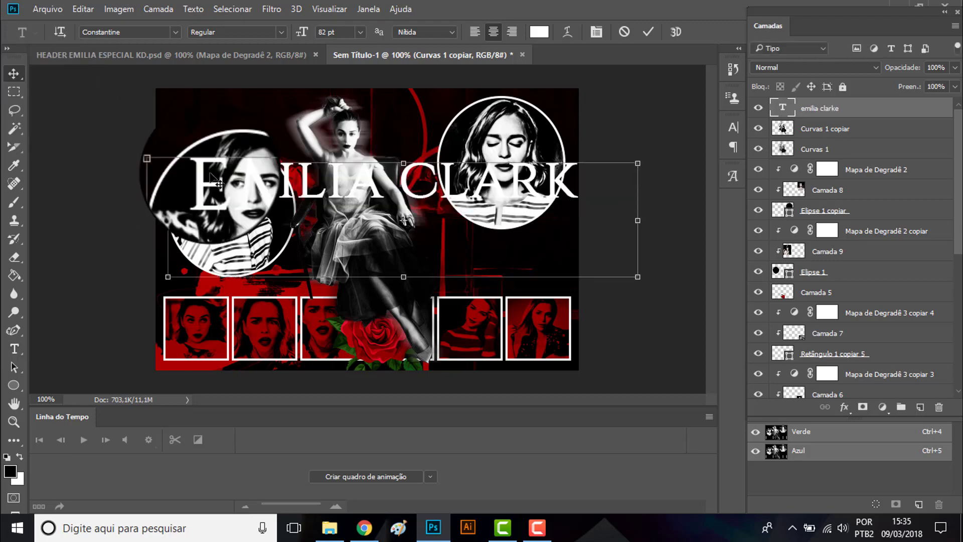
pyautogui.moveTo(516, 248); pyautogui.dragTo(509, 306)
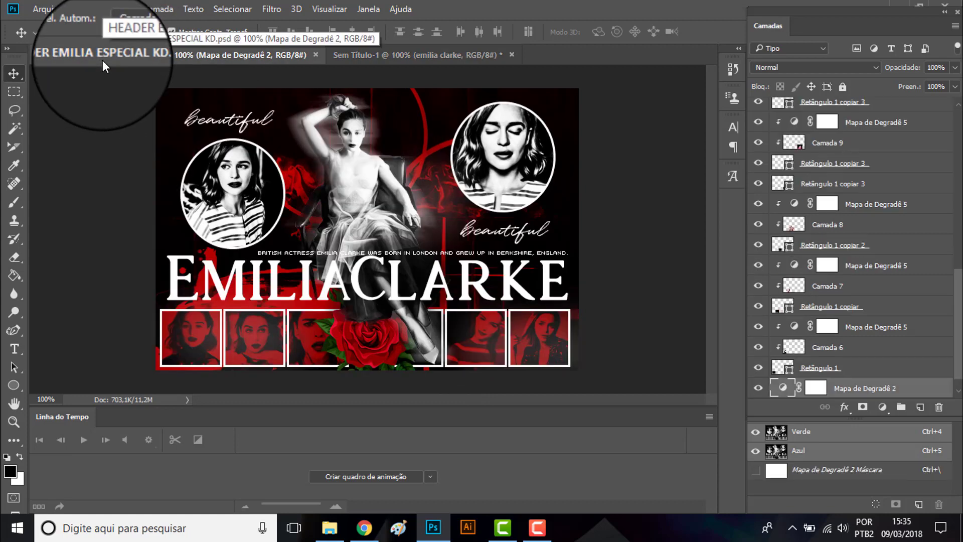
# Step: Scale the left circle portrait group to about 85% and nudge it clear of the title
pyautogui.click(373, 55)
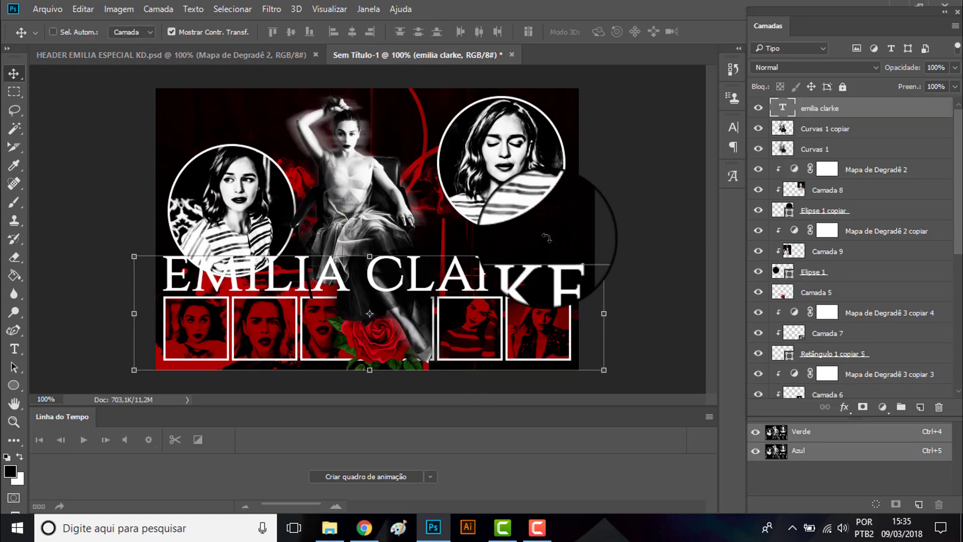
pyautogui.click(877, 210)
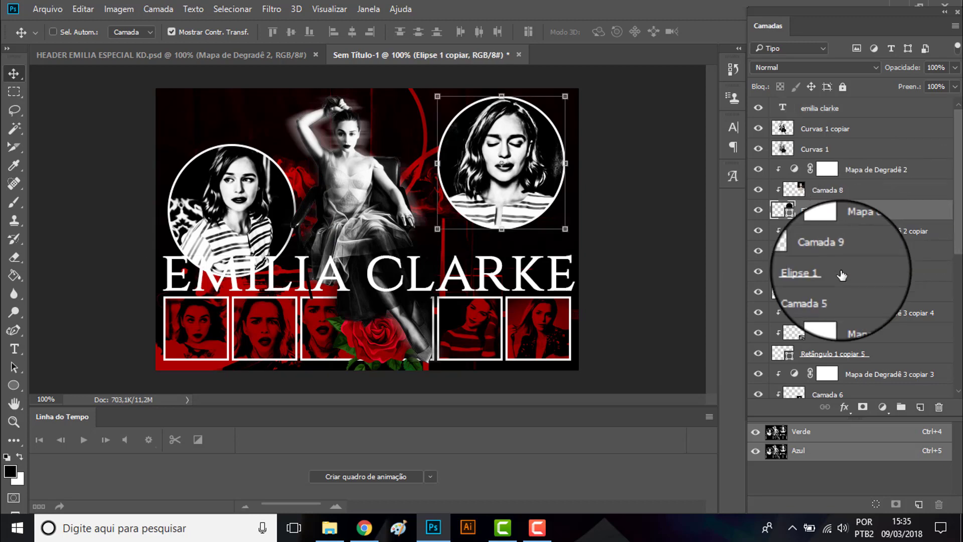
pyautogui.keyDown('shift'); pyautogui.click(883, 271); pyautogui.keyUp('shift')
pyautogui.moveTo(242, 208); pyautogui.dragTo(286, 326)
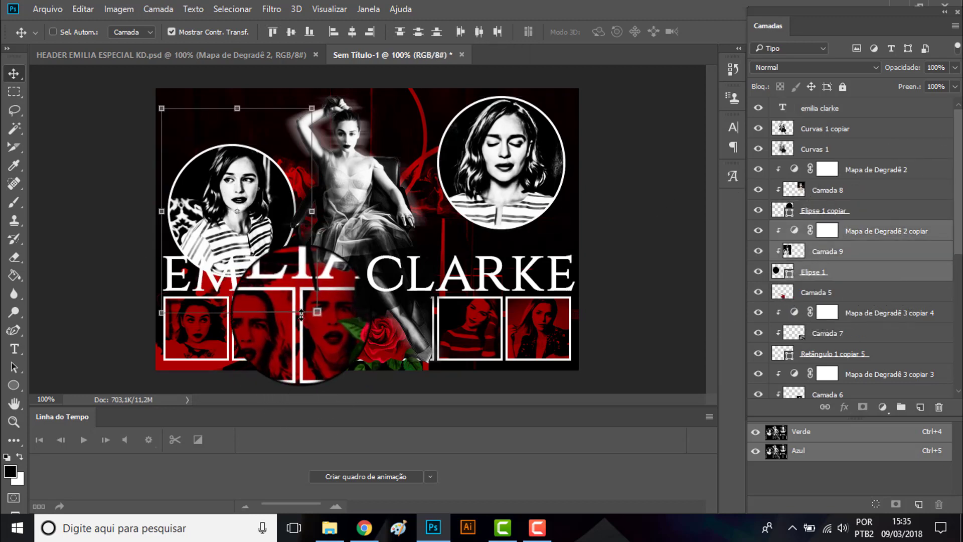
pyautogui.hotkey('ctrl', 'z')
pyautogui.hotkey('ctrl', 't')
pyautogui.moveTo(258, 32); pyautogui.dragTo(248, 32)
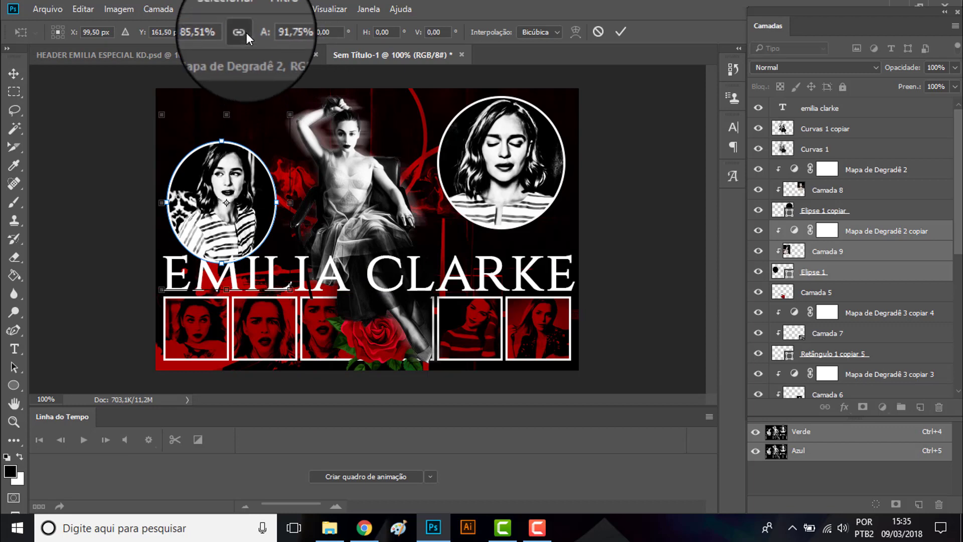
pyautogui.moveTo(267, 205); pyautogui.dragTo(270, 208)
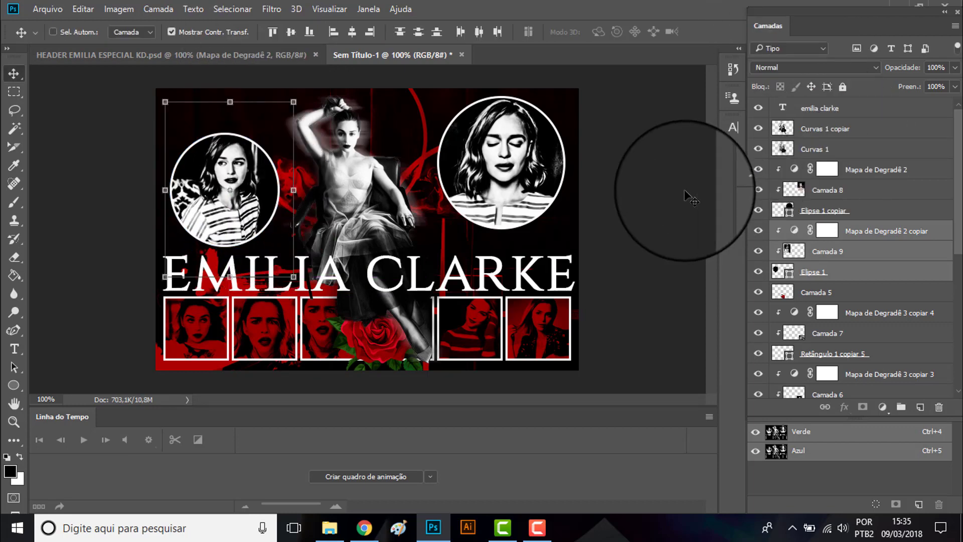
# Step: Shrink the right circle portrait to about 87% and shift it, then view the reference
pyautogui.click(866, 208)
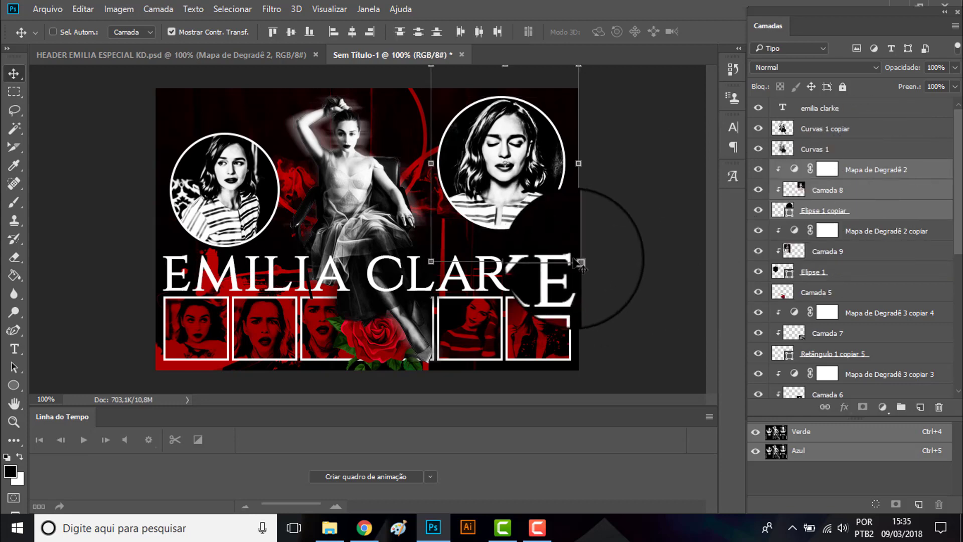
pyautogui.moveTo(581, 264); pyautogui.dragTo(566, 244)
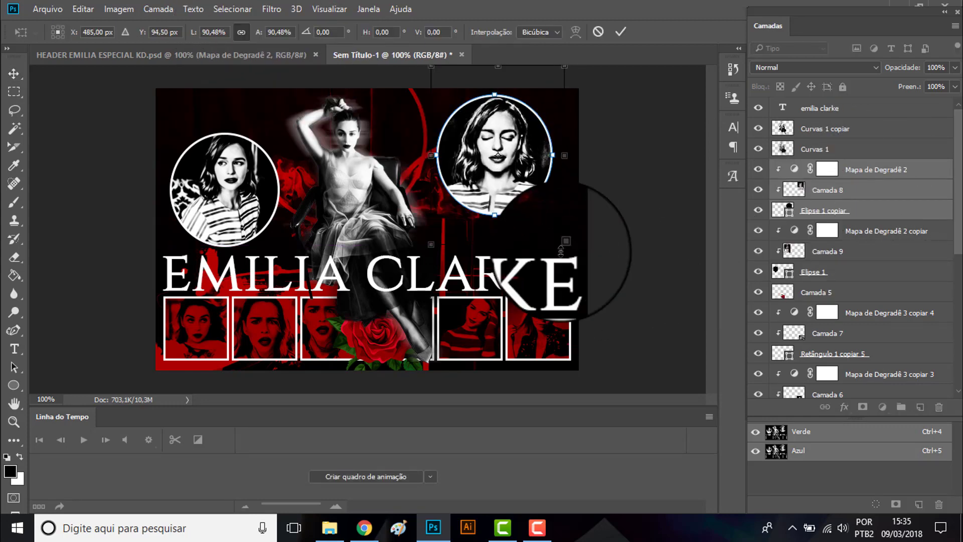
pyautogui.moveTo(565, 244); pyautogui.dragTo(570, 240)
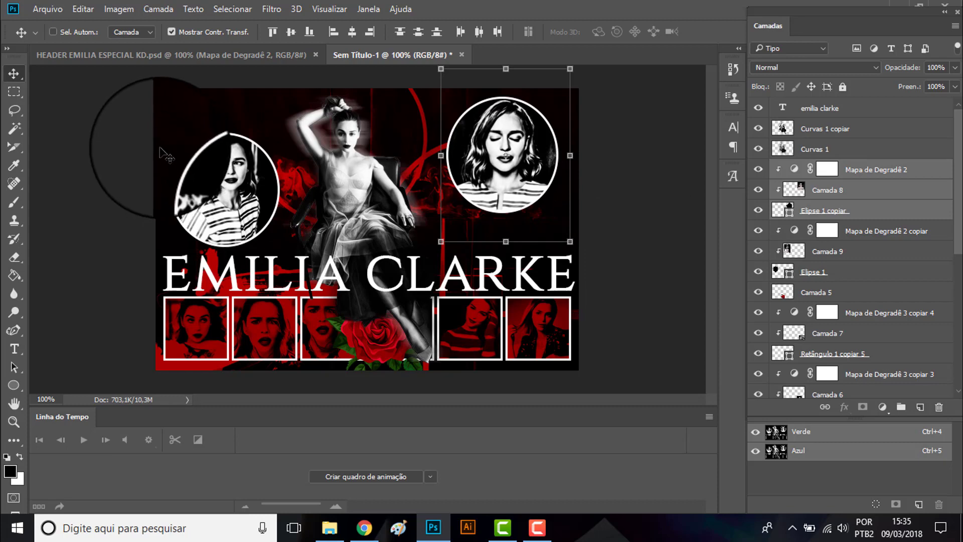
pyautogui.click(137, 55)
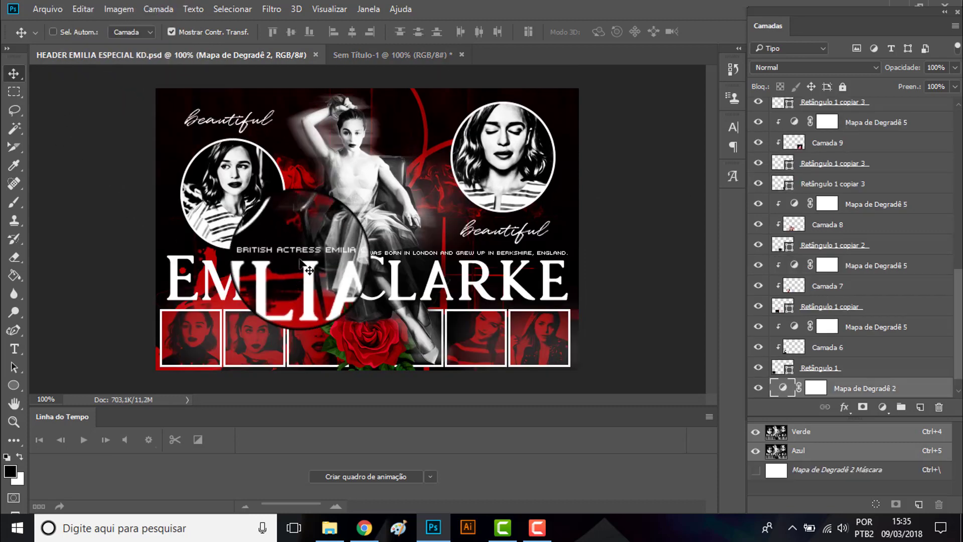
# Step: Copy the British actress caption into Sem Título-1 just above the title and start a new text box
pyautogui.scroll(3, 942, 261)
pyautogui.scroll(2, 949, 285)
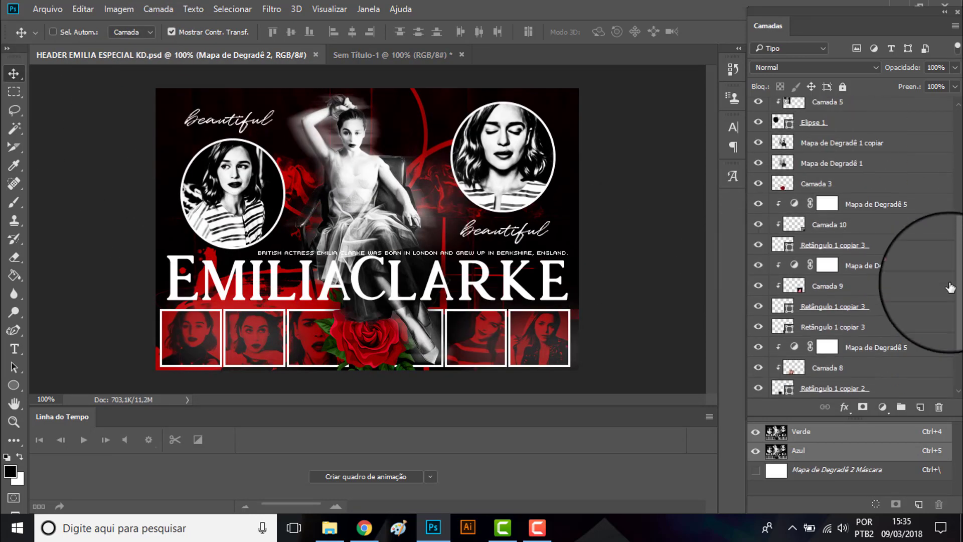
pyautogui.scroll(3, 950, 284)
pyautogui.scroll(3, 950, 280)
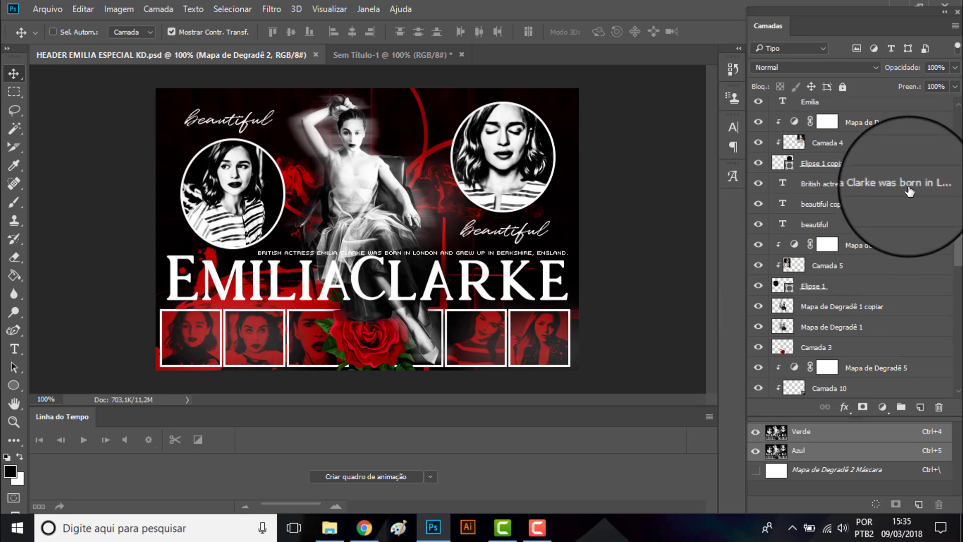
pyautogui.moveTo(908, 190); pyautogui.dragTo(549, 61)
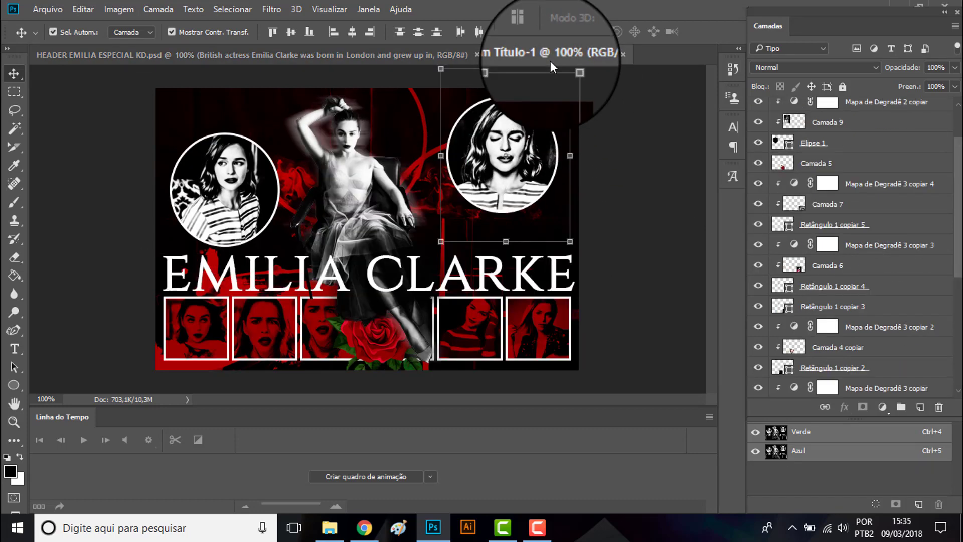
pyautogui.moveTo(549, 61); pyautogui.dragTo(592, 266)
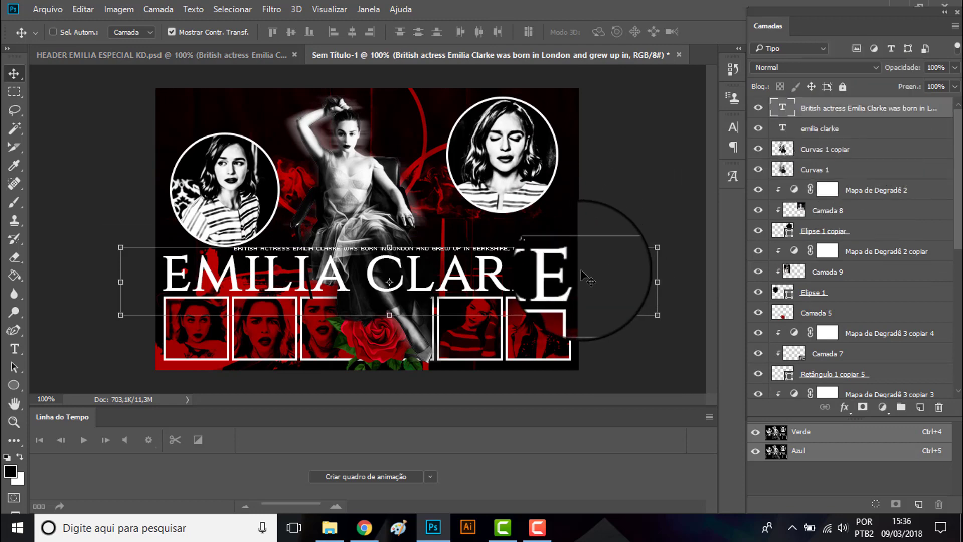
pyautogui.moveTo(582, 270); pyautogui.dragTo(609, 265)
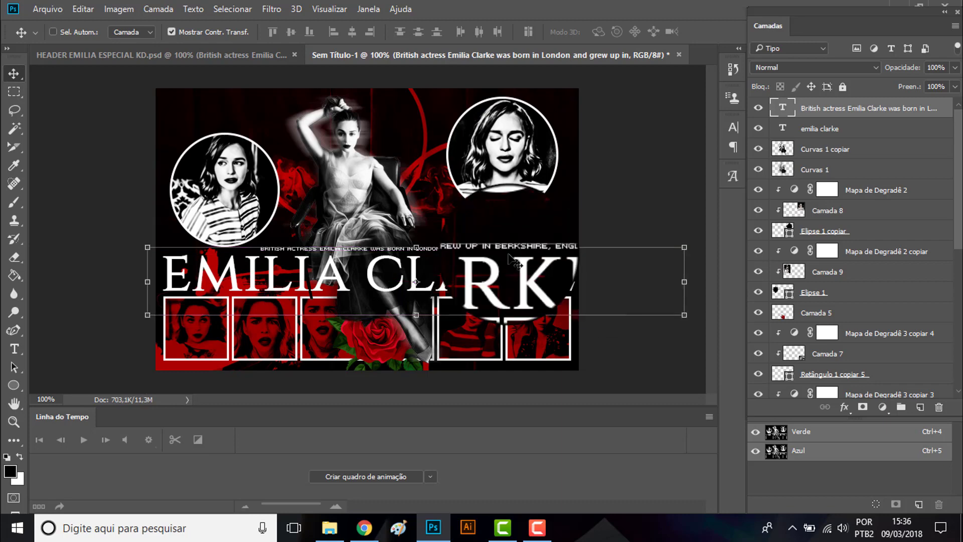
pyautogui.click(14, 348)
pyautogui.moveTo(195, 110); pyautogui.dragTo(483, 261)
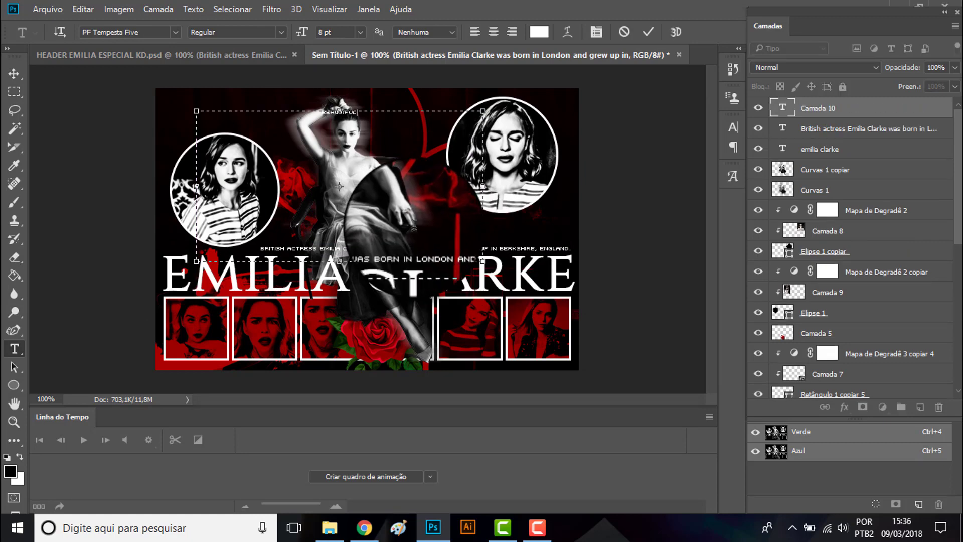
# Step: Check the font settings of the original 'beautiful' text in the HEADER EMILIA document
pyautogui.click(75, 55)
pyautogui.click(13, 73)
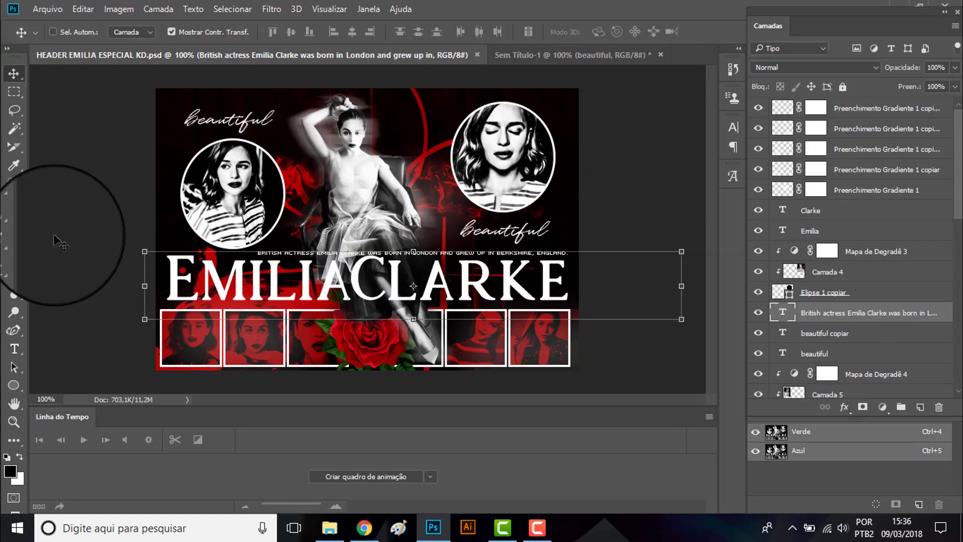
pyautogui.click(14, 349)
pyautogui.click(229, 120)
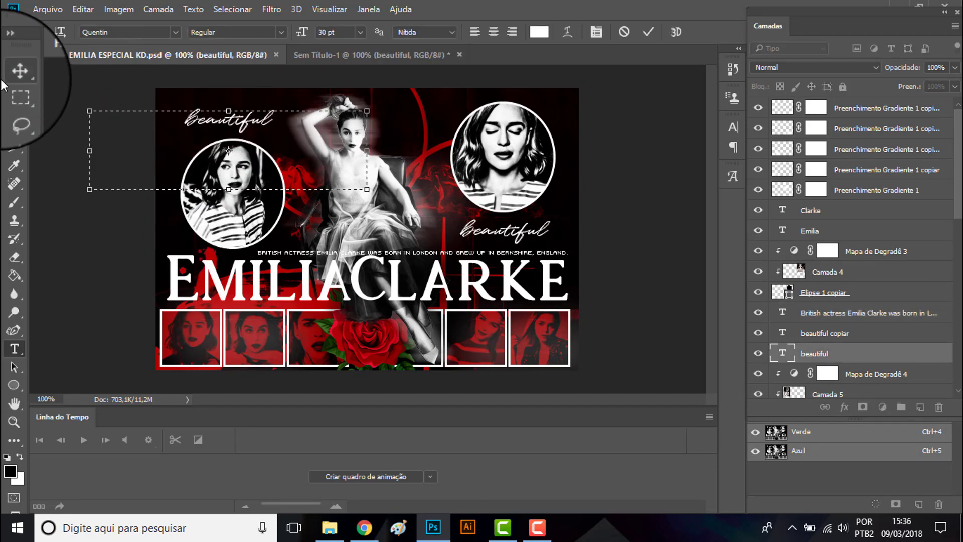
# Step: In the untitled document, set the 'beautiful' text's anti-aliasing to Sharp (Nítida)
pyautogui.click(330, 55)
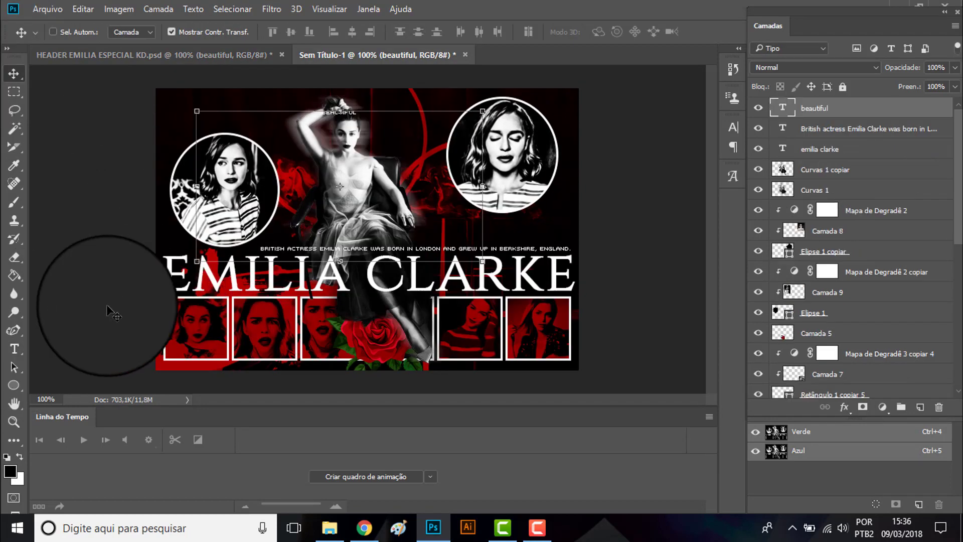
pyautogui.click(14, 349)
pyautogui.click(368, 146)
pyautogui.click(441, 32)
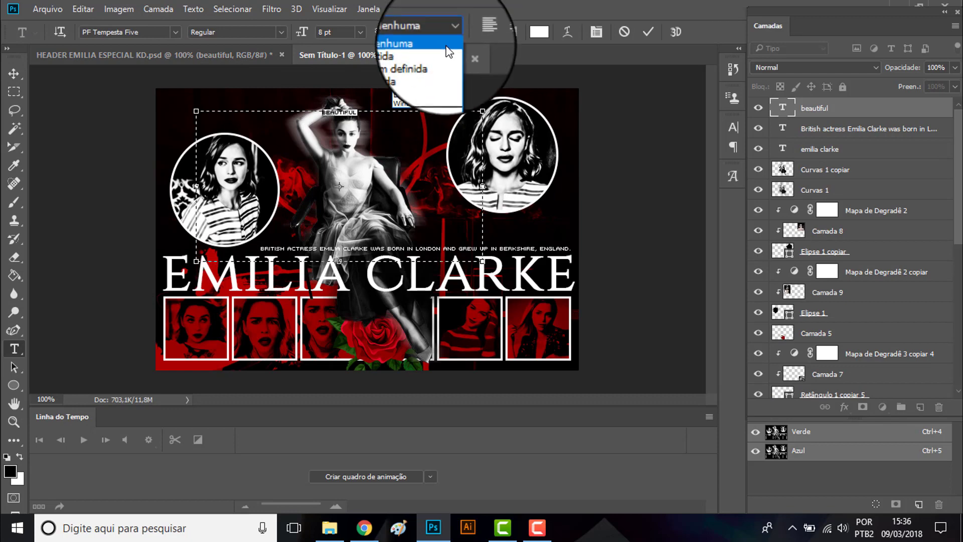
pyautogui.click(441, 51)
pyautogui.click(360, 32)
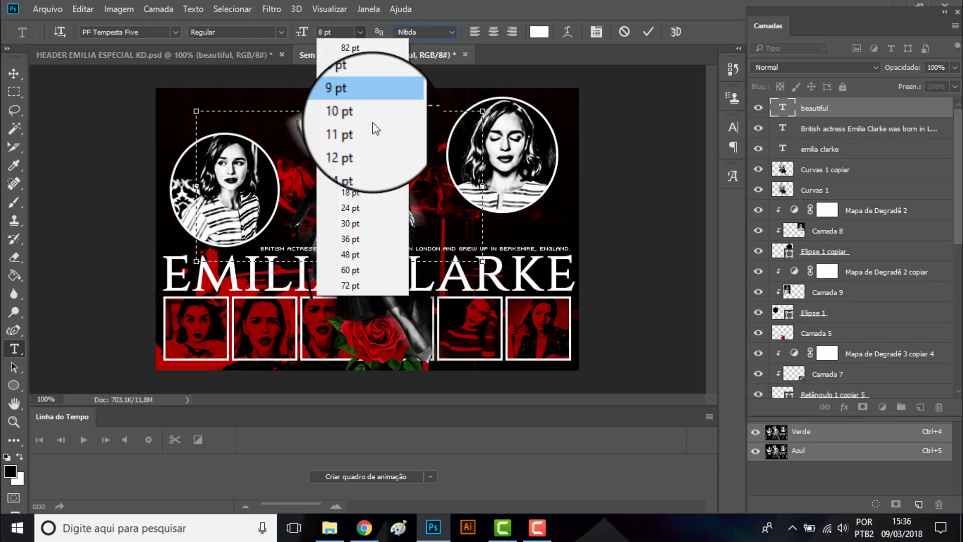
# Step: Make 'beautiful' Quentin at 30 pt and move it above the left portrait
pyautogui.click(370, 158)
pyautogui.click(175, 32)
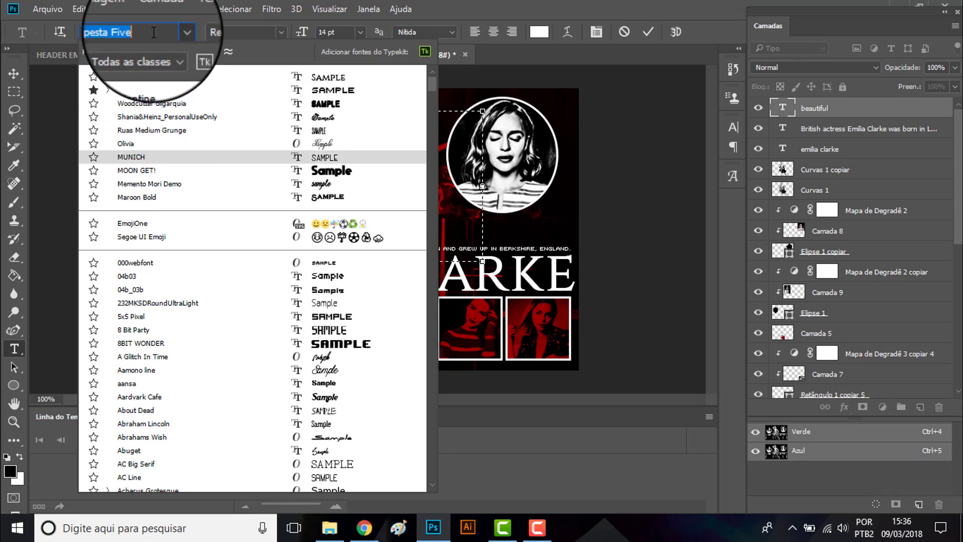
pyautogui.write('que')
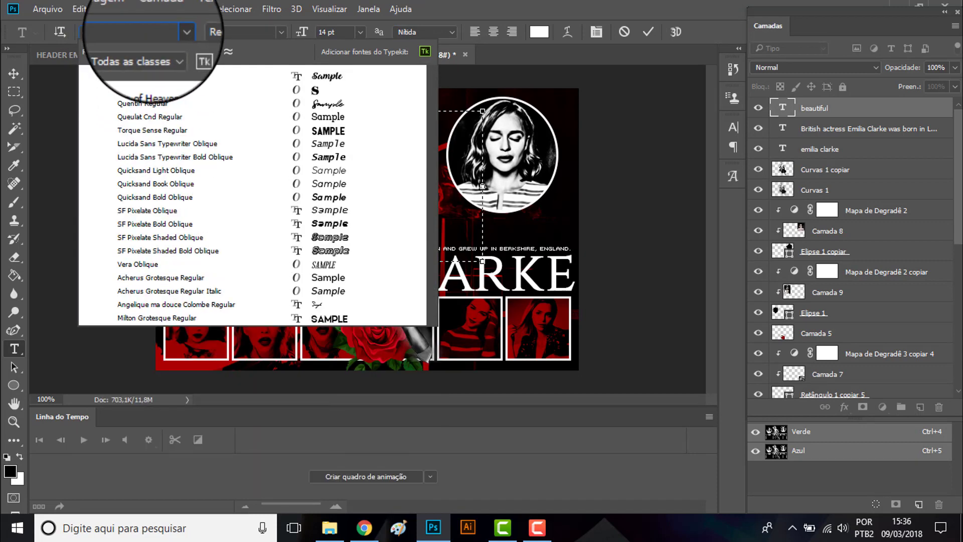
pyautogui.click(170, 100)
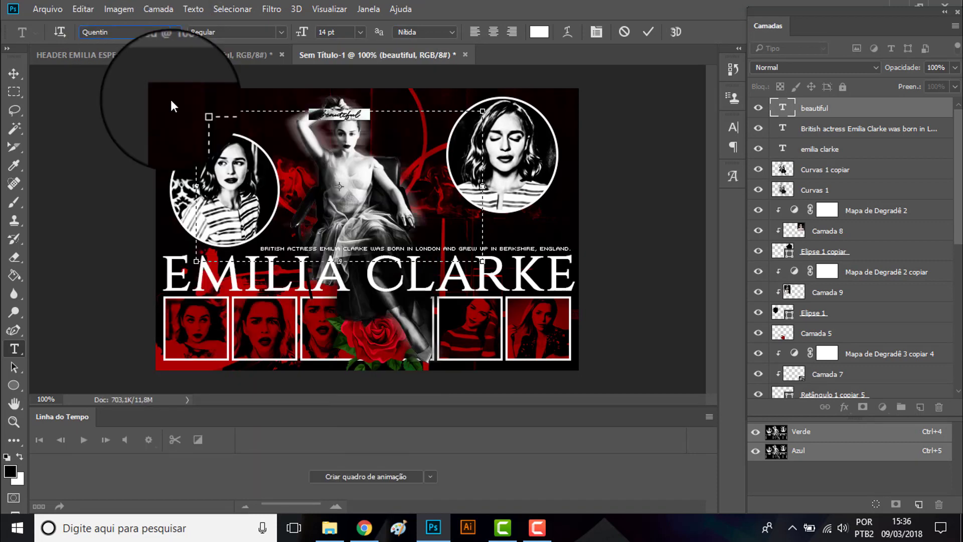
pyautogui.click(360, 31)
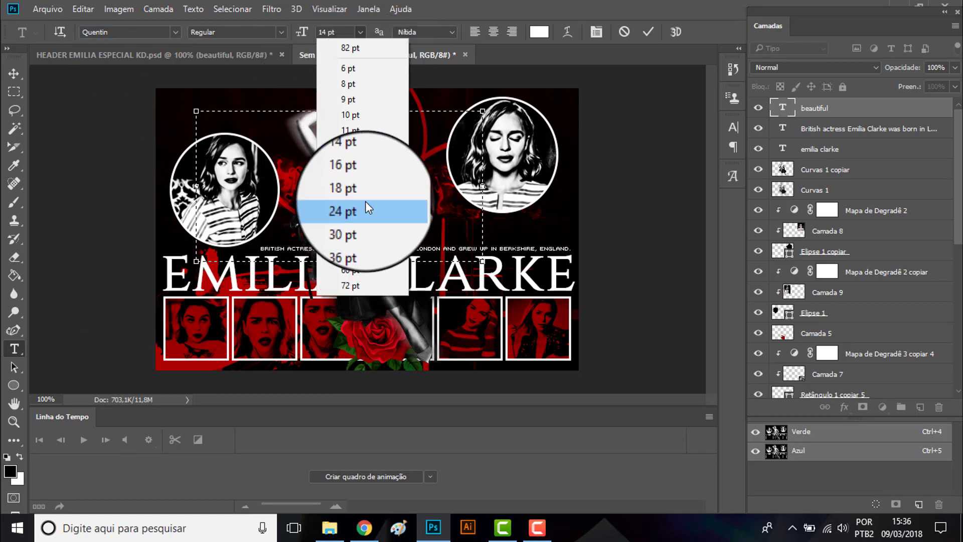
pyautogui.click(367, 203)
pyautogui.click(361, 32)
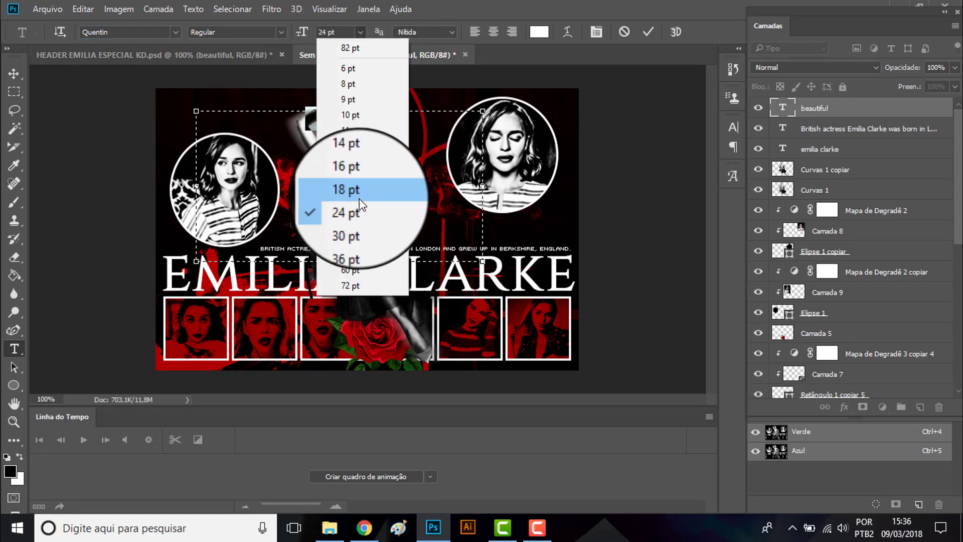
pyautogui.click(351, 223)
pyautogui.click(17, 78)
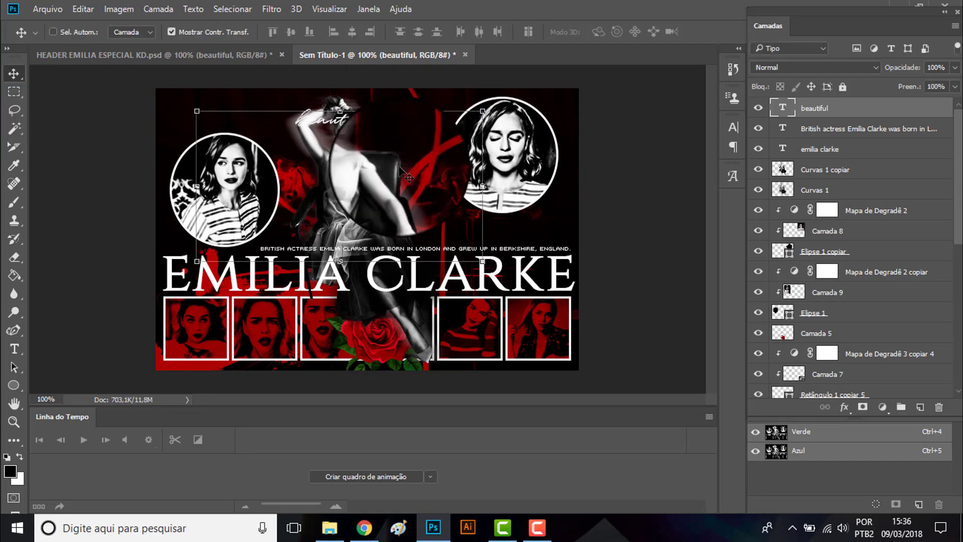
pyautogui.moveTo(417, 172)
pyautogui.mouseDown()
pyautogui.moveTo(287, 164)
pyautogui.moveTo(534, 272)
pyautogui.moveTo(560, 263)
pyautogui.mouseUp()
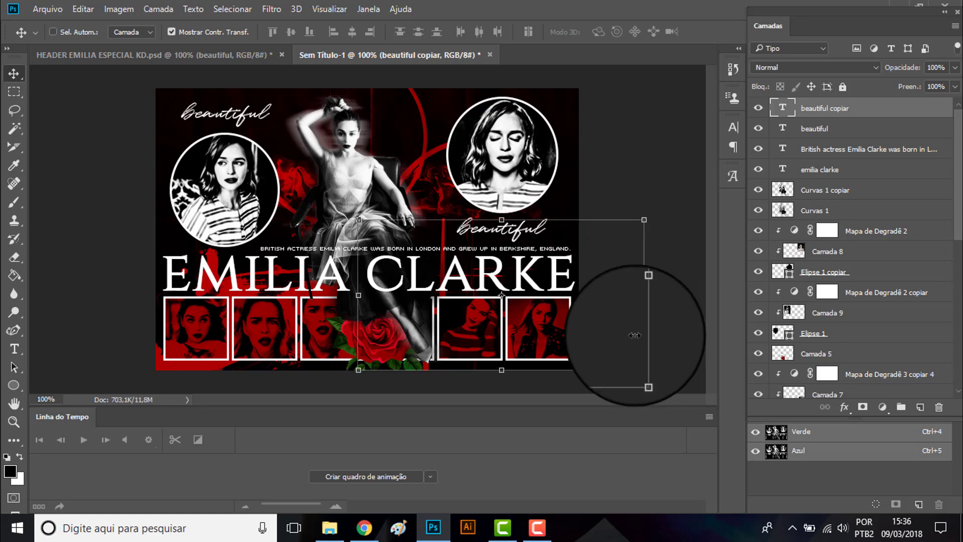
# Step: After glancing at HEADER EMILIA, add a Gradient (Degradê) fill layer to the untitled design
pyautogui.click(143, 53)
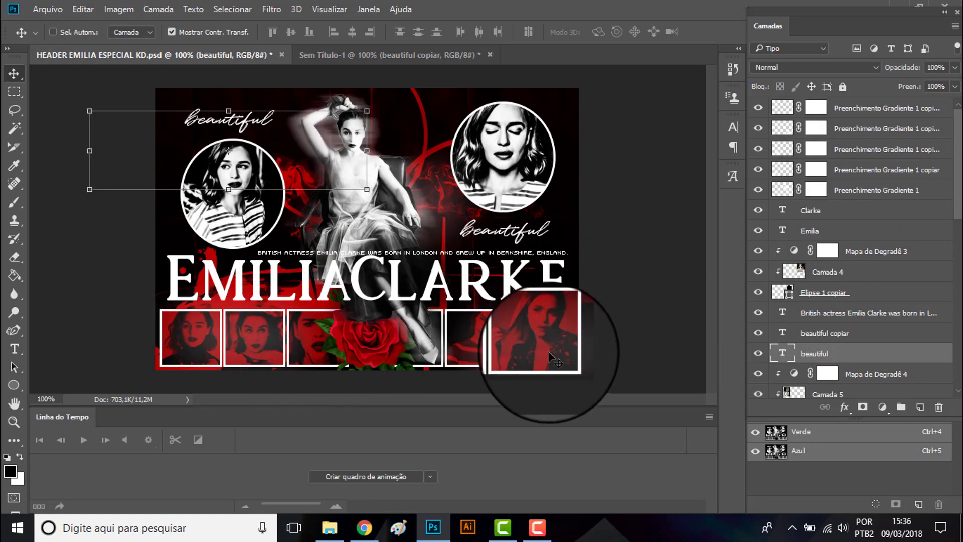
pyautogui.click(428, 52)
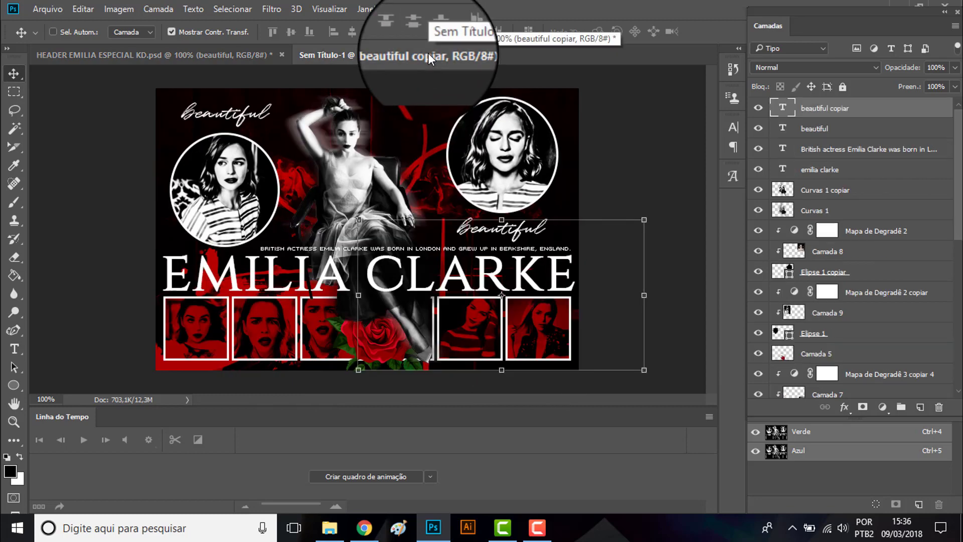
pyautogui.click(882, 407)
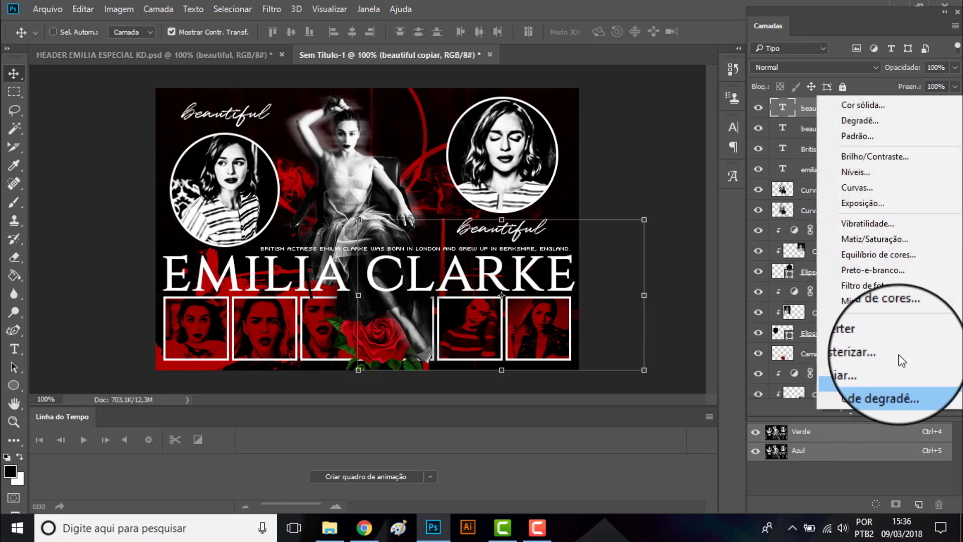
pyautogui.click(880, 121)
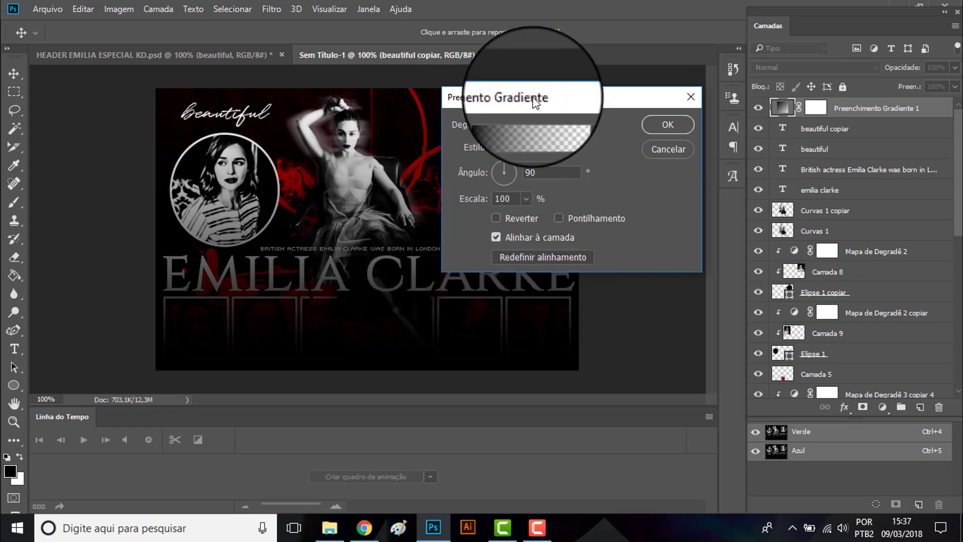
# Step: Choose the dark black-to-red preset in the Gradient Editor
pyautogui.moveTo(533, 96); pyautogui.dragTo(632, 94)
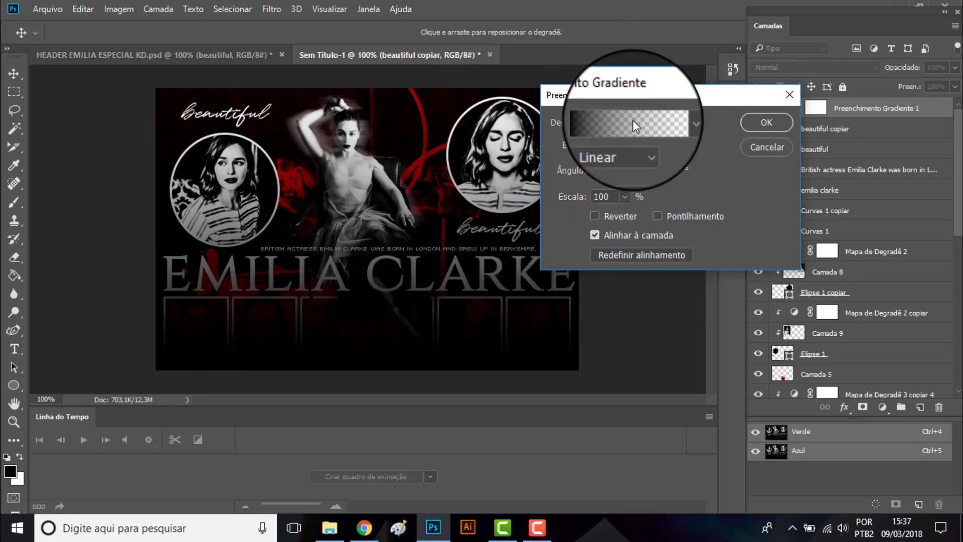
pyautogui.click(633, 121)
pyautogui.click(765, 158)
pyautogui.click(785, 164)
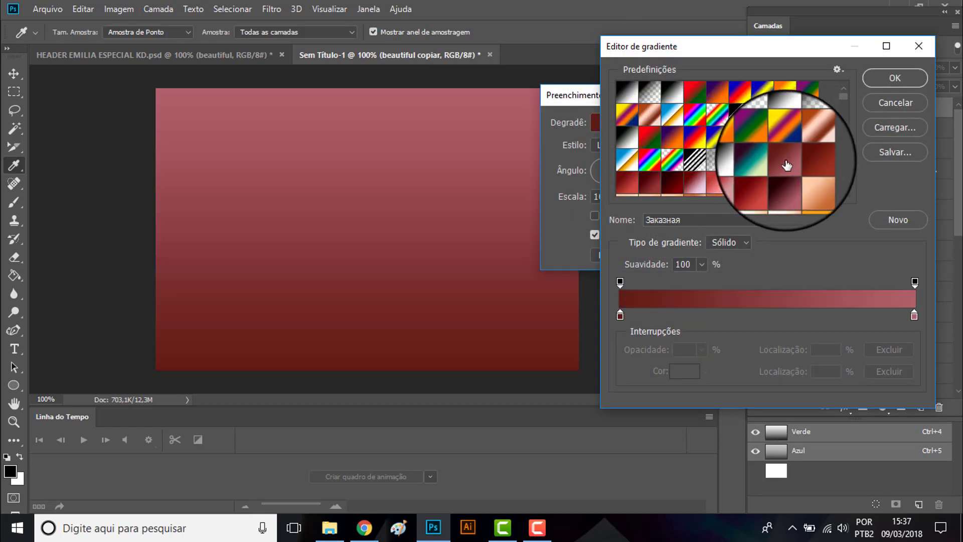
pyautogui.click(687, 184)
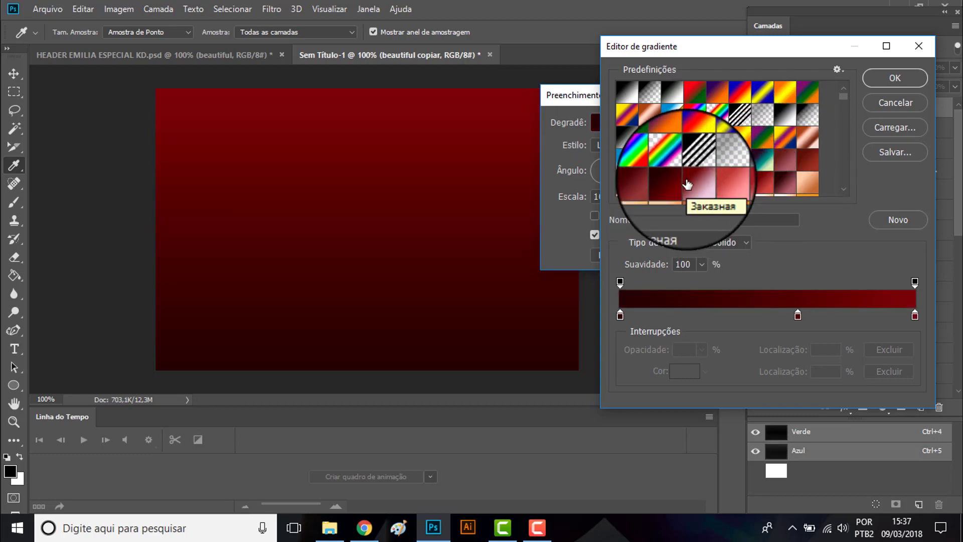
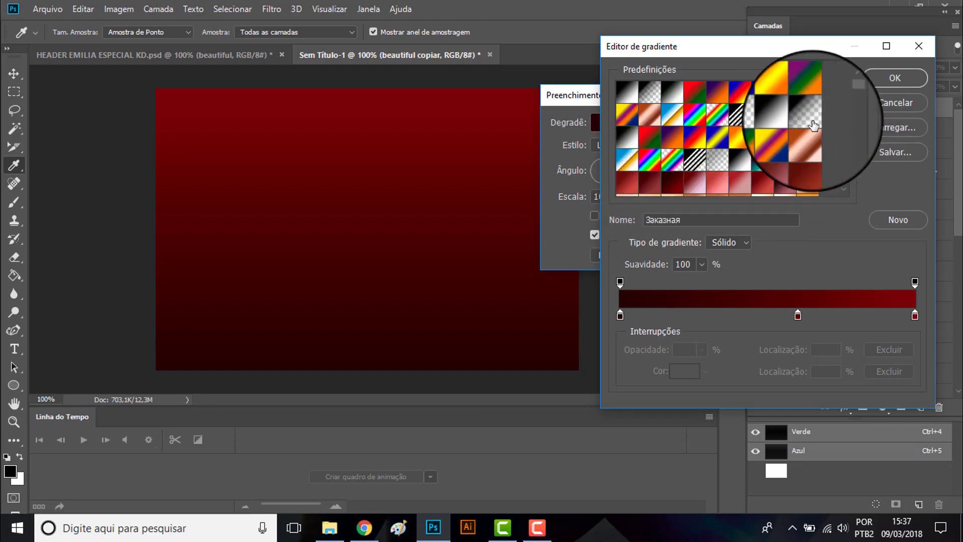
# Step: Apply the Foreground to Transparent gradient preset and set its left stop to ffffff
pyautogui.click(771, 130)
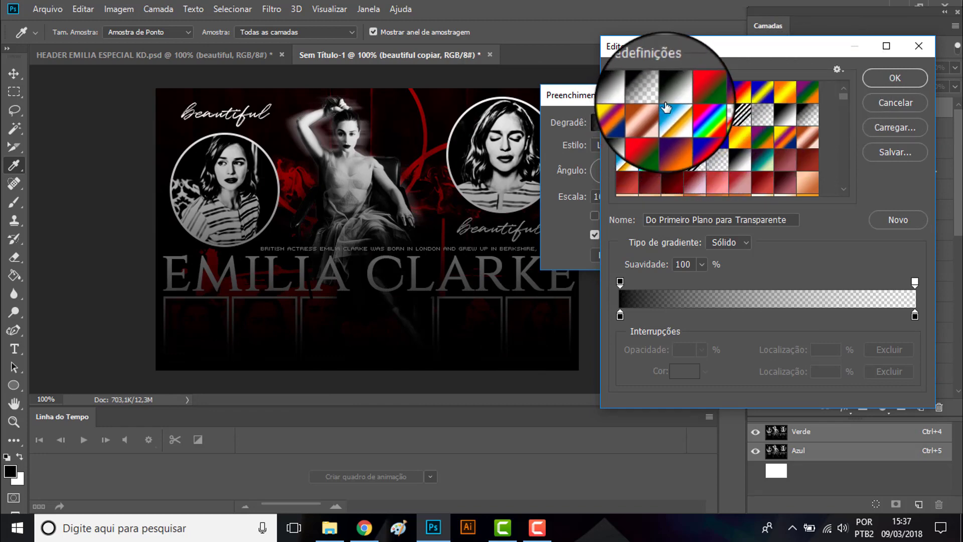
pyautogui.click(885, 80)
pyautogui.click(617, 122)
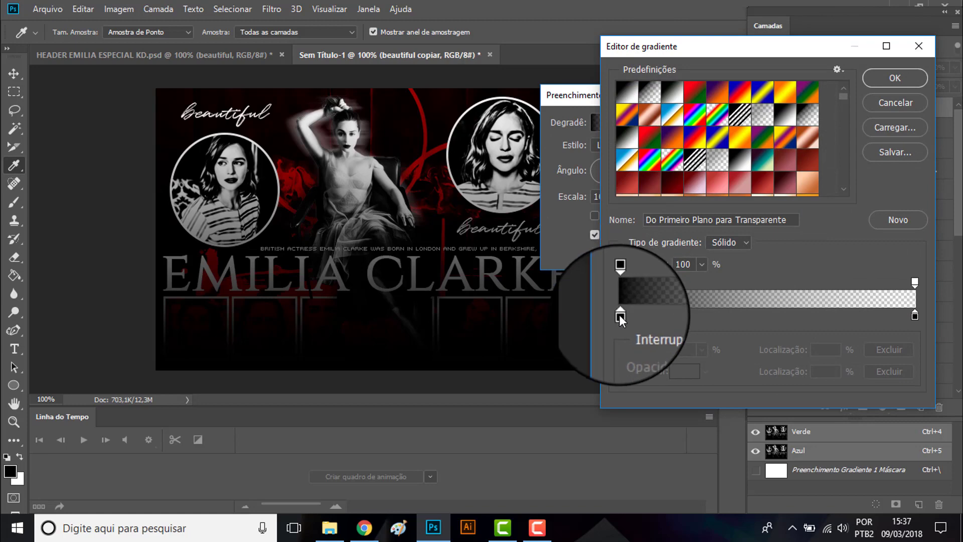
pyautogui.click(620, 316)
pyautogui.click(683, 371)
pyautogui.write('ffffff')
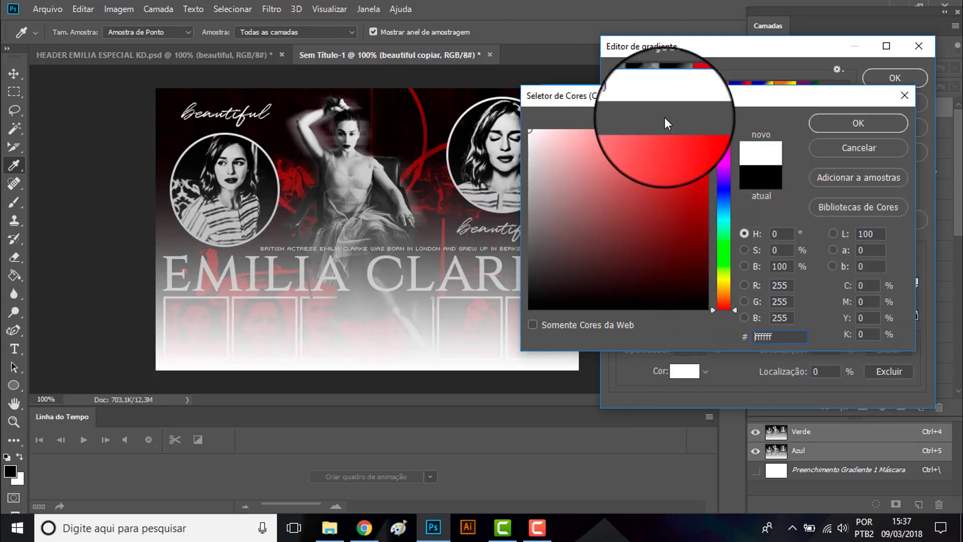
pyautogui.click(858, 123)
# Step: Set the right stop to ffffff and make the gradient fill Radial
pyautogui.click(914, 316)
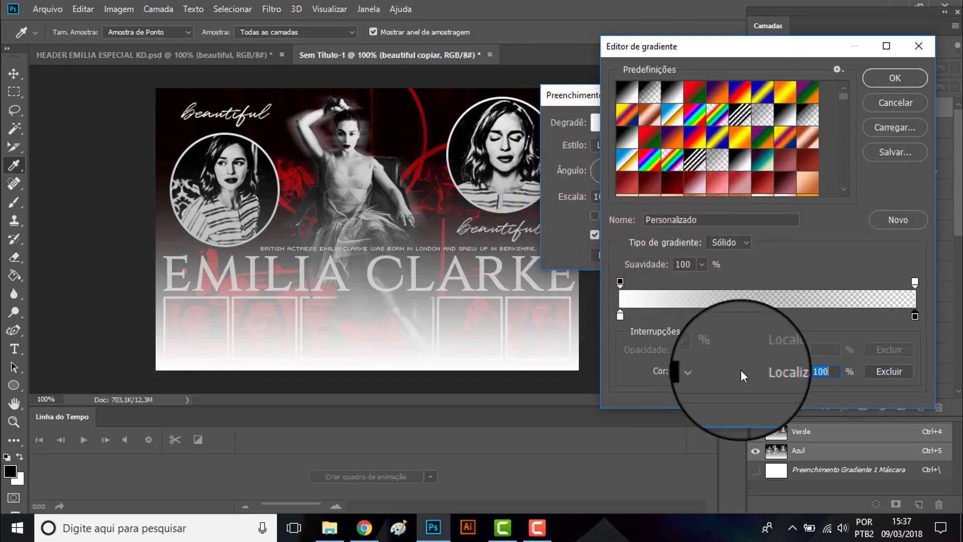
pyautogui.click(684, 371)
pyautogui.write('ffffff')
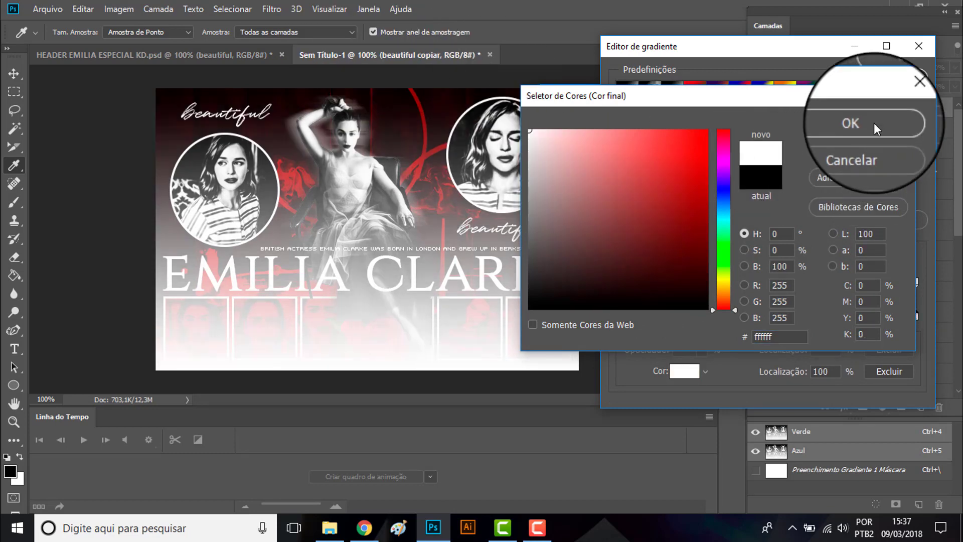
pyautogui.click(874, 126)
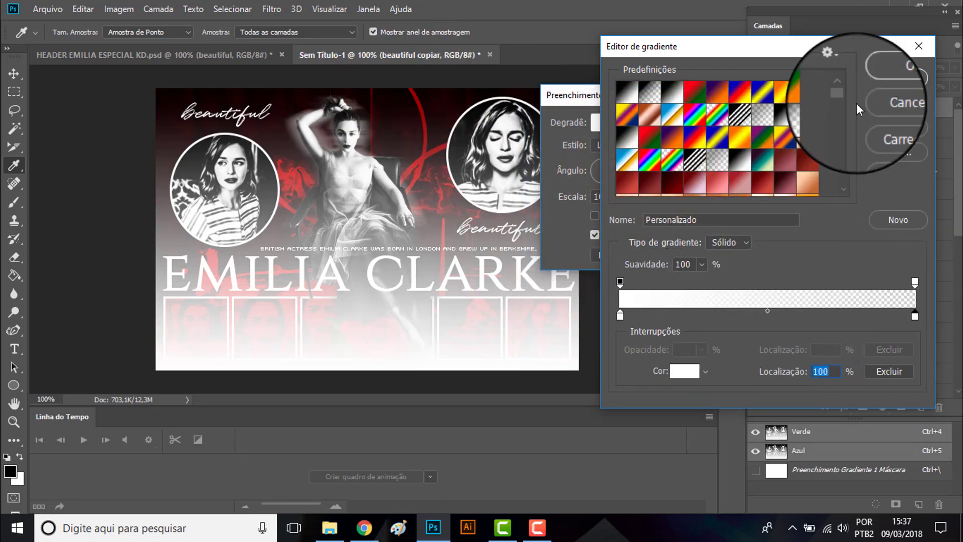
pyautogui.click(898, 78)
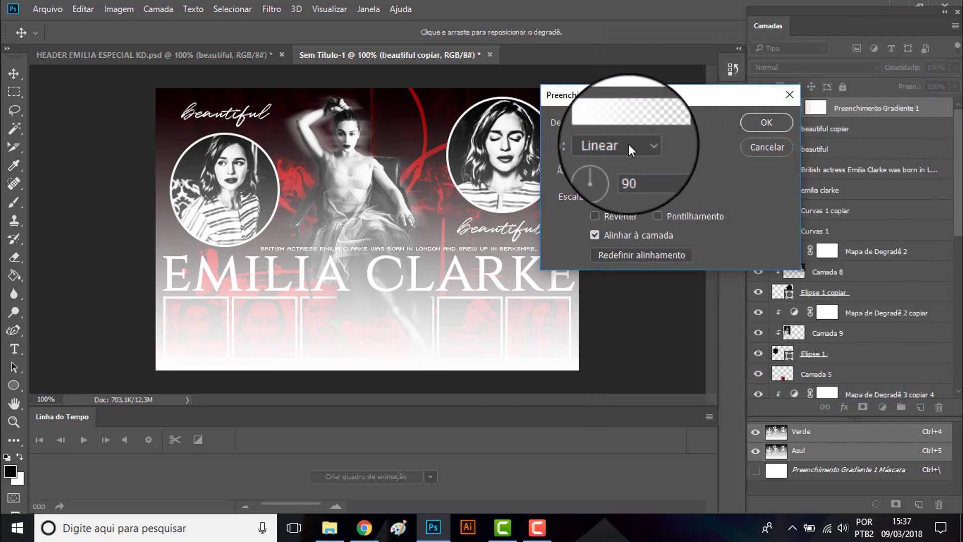
pyautogui.click(628, 145)
pyautogui.click(628, 169)
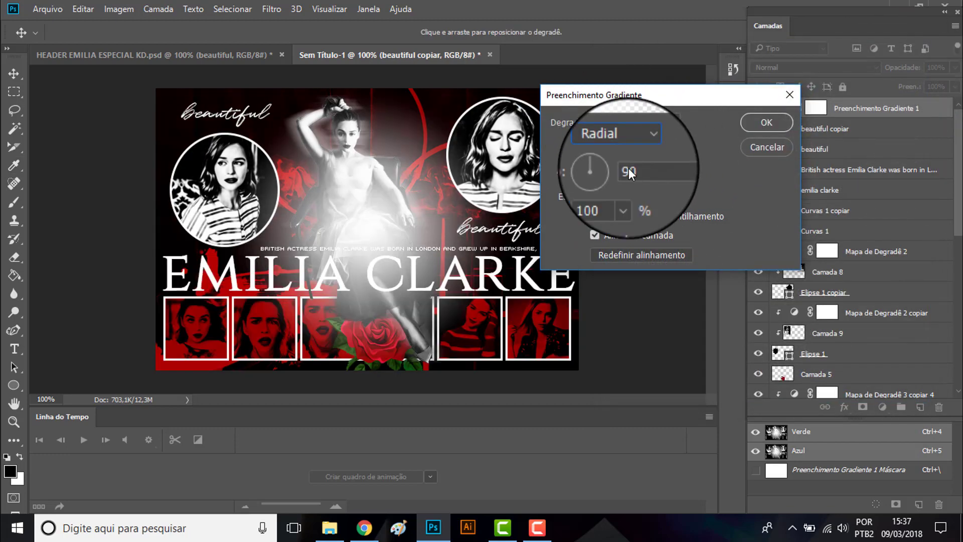
pyautogui.click(762, 123)
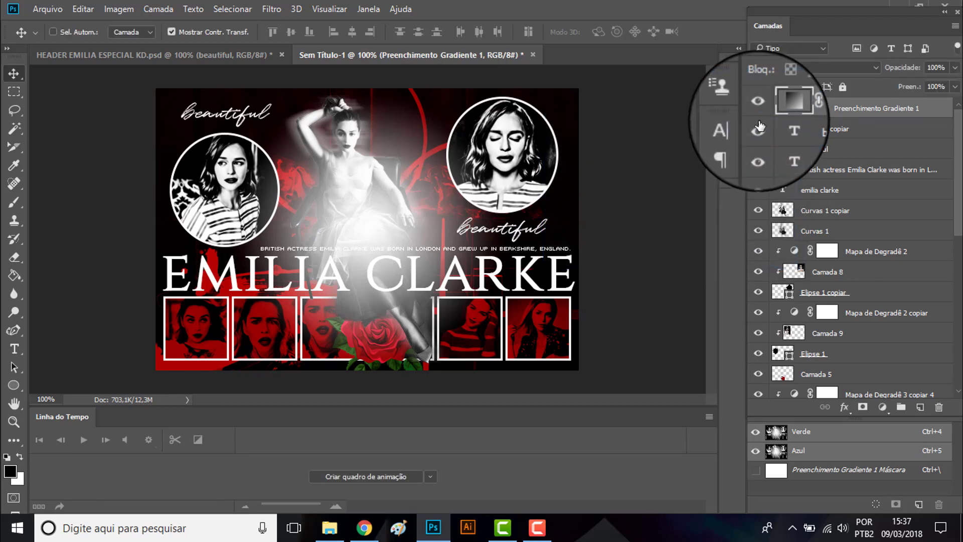
# Step: Rasterize the gradient layer and scale it proportionally onto the lower-left photo frames
pyautogui.rightClick(938, 111)
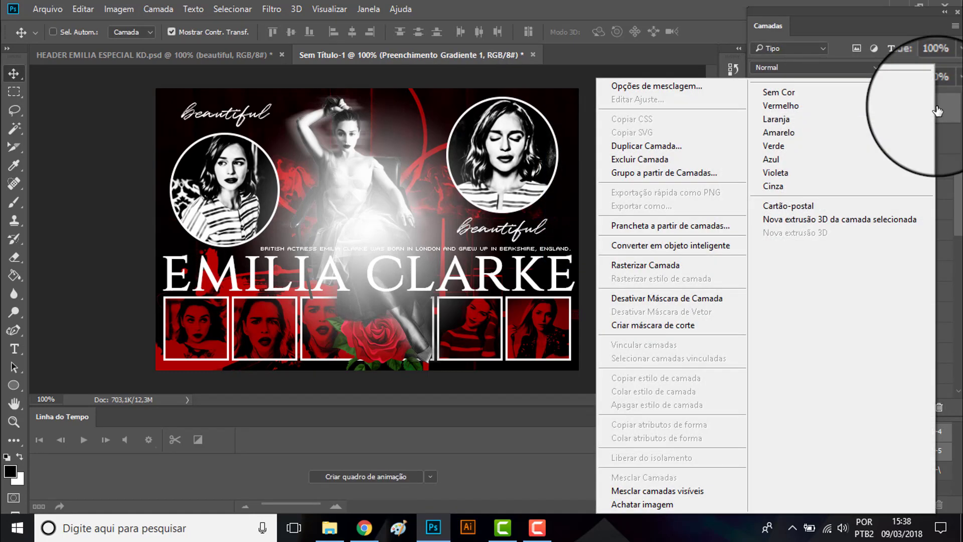
pyautogui.click(698, 266)
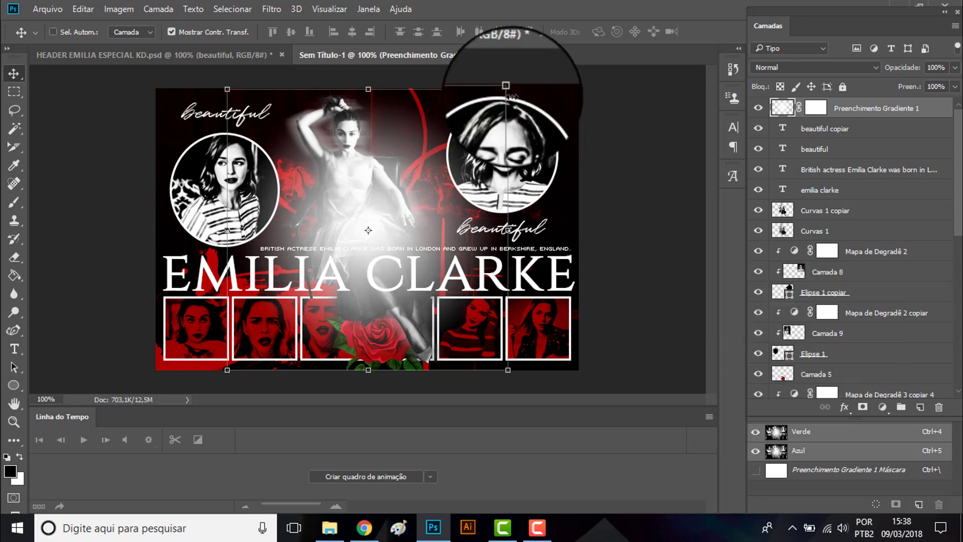
pyautogui.moveTo(508, 89)
pyautogui.mouseDown()
pyautogui.moveTo(365, 202)
pyautogui.moveTo(329, 256)
pyautogui.mouseUp()
pyautogui.click(242, 31)
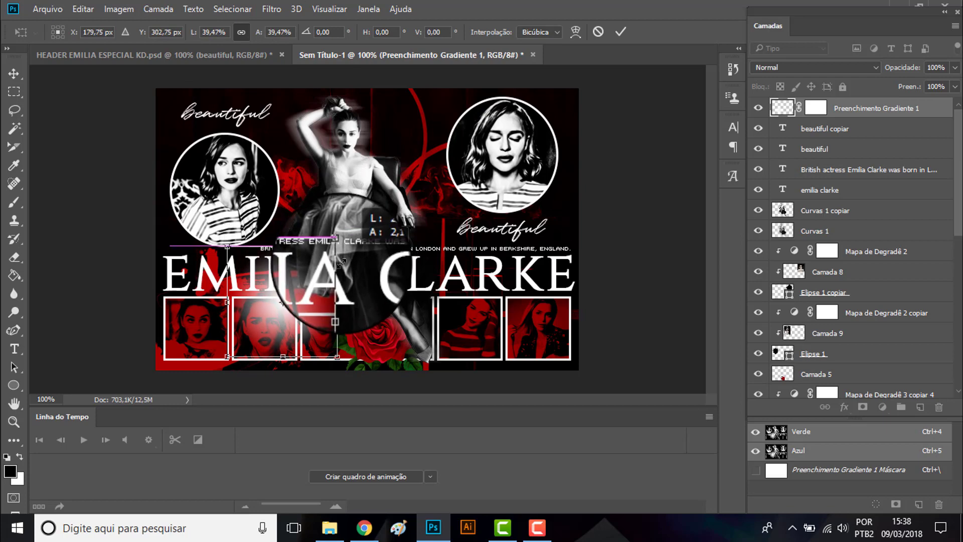
pyautogui.moveTo(321, 303); pyautogui.dragTo(257, 315)
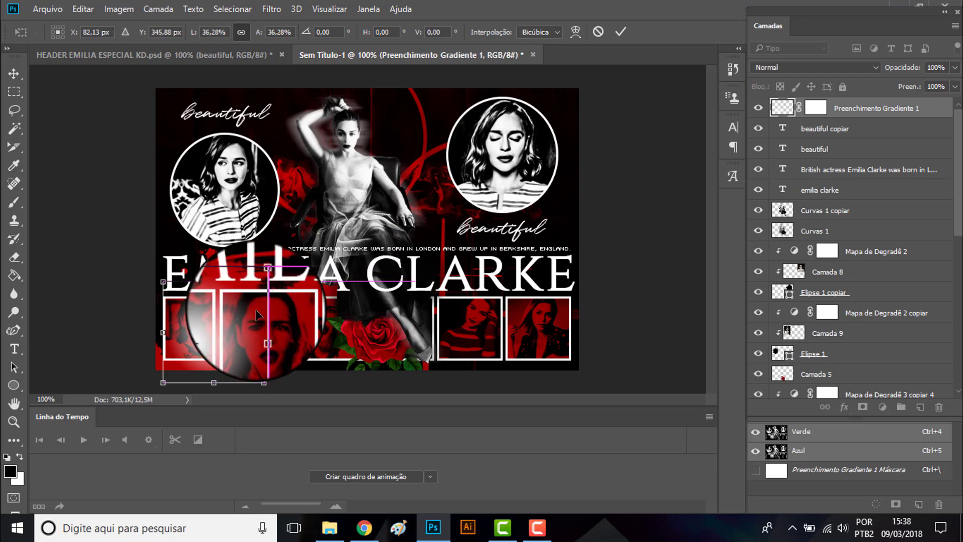
pyautogui.press('Return')
# Step: Check the glow layer settings in the HEADER EMILIA ESPECIAL KD reference document
pyautogui.click(151, 55)
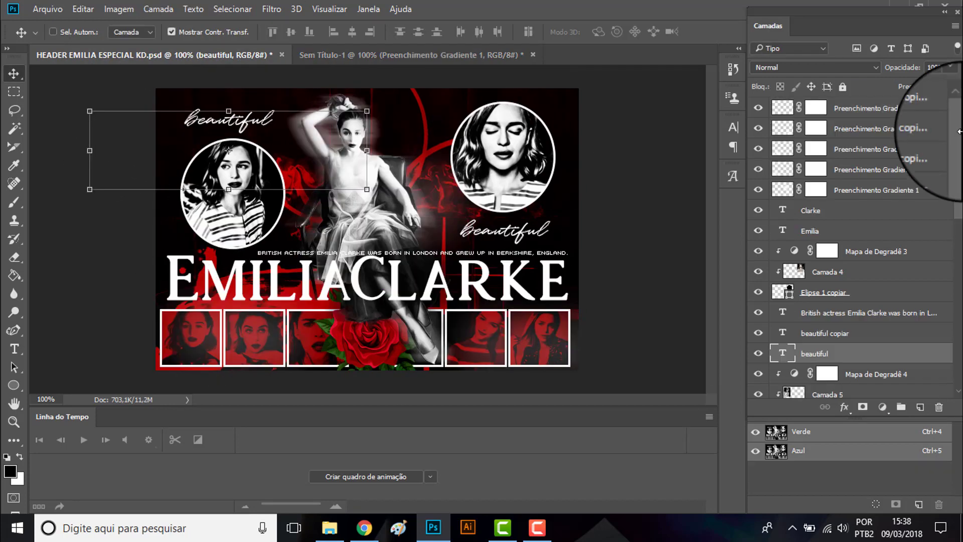
pyautogui.click(877, 189)
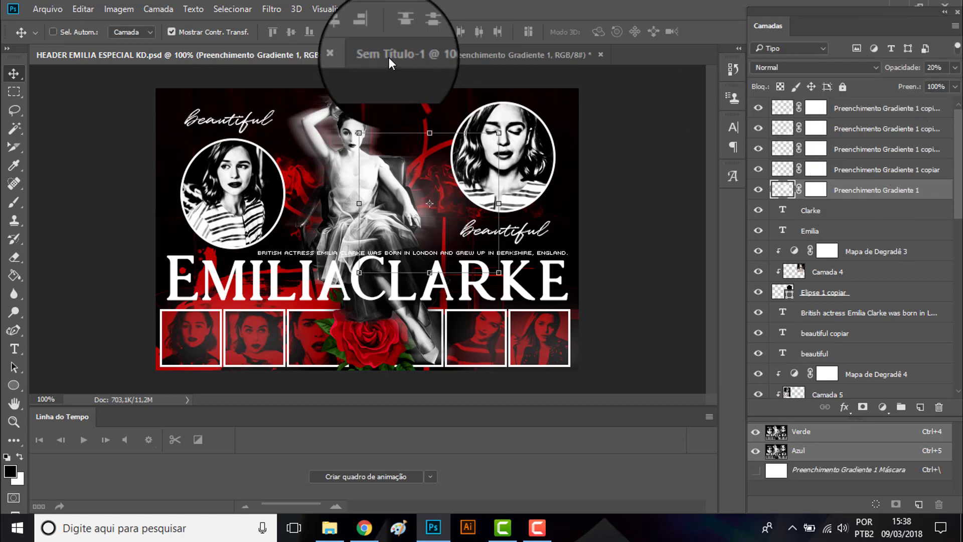
pyautogui.click(425, 54)
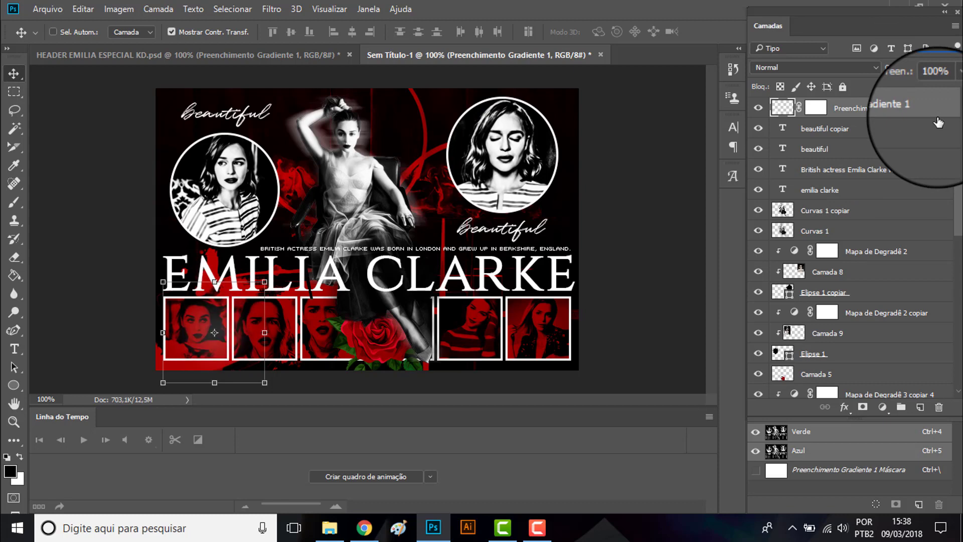
# Step: Duplicate the glow three times, moving copies right along and up from the frames
pyautogui.hotkey('ctrl', 'j')
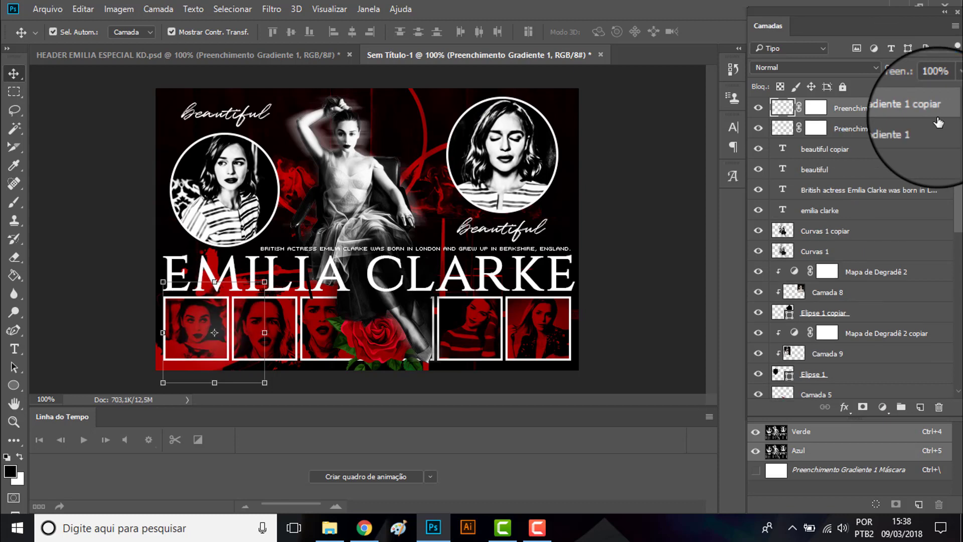
pyautogui.moveTo(253, 346)
pyautogui.mouseDown()
pyautogui.moveTo(307, 337)
pyautogui.moveTo(291, 346)
pyautogui.moveTo(353, 357)
pyautogui.moveTo(471, 312)
pyautogui.moveTo(565, 355)
pyautogui.mouseUp()
pyautogui.hotkey('ctrl', 'j')
pyautogui.hotkey('ctrl', 'j')
pyautogui.hotkey('ctrl', 'j')
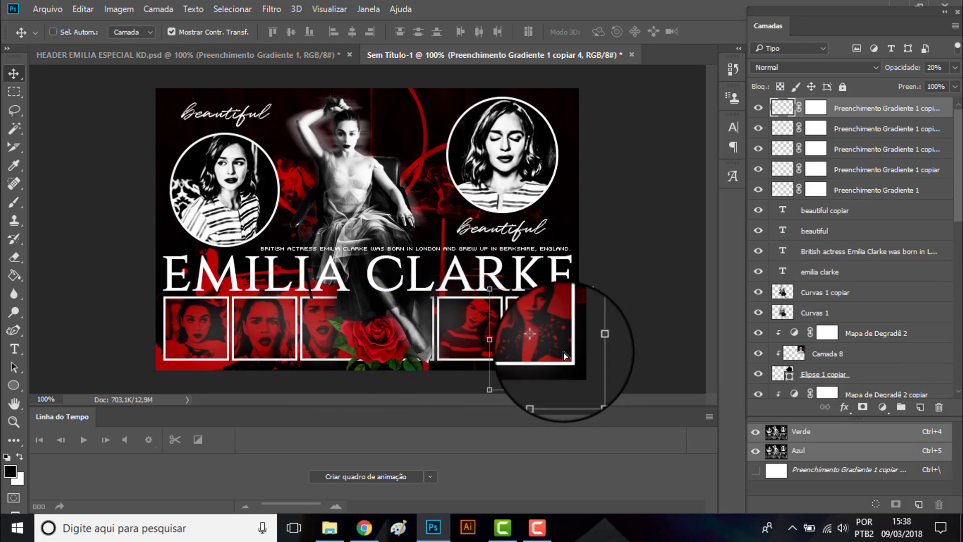
pyautogui.hotkey('ctrl', 'j')
pyautogui.moveTo(557, 346)
pyautogui.mouseDown()
pyautogui.moveTo(427, 238)
pyautogui.moveTo(532, 292)
pyautogui.mouseUp()
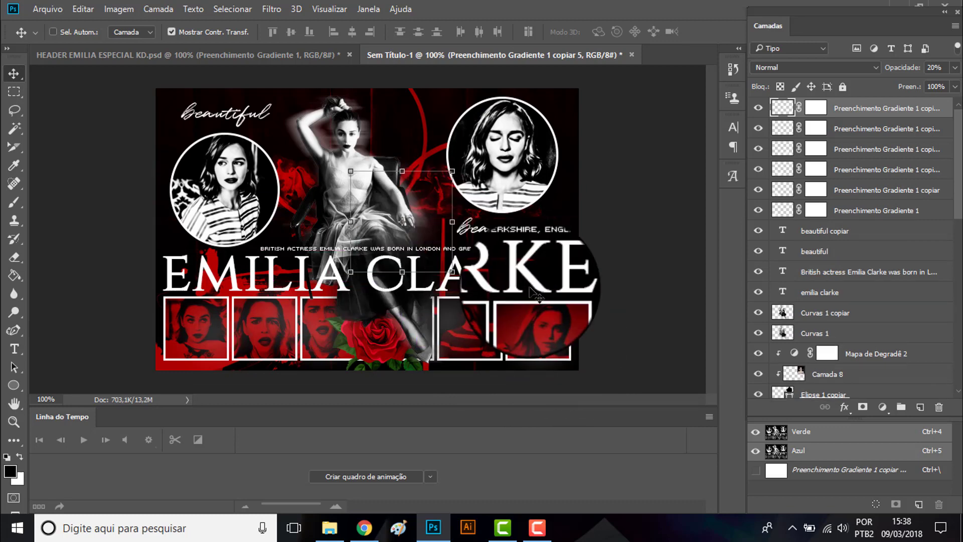
# Step: Compare glow placement against the HEADER reference document
pyautogui.click(213, 55)
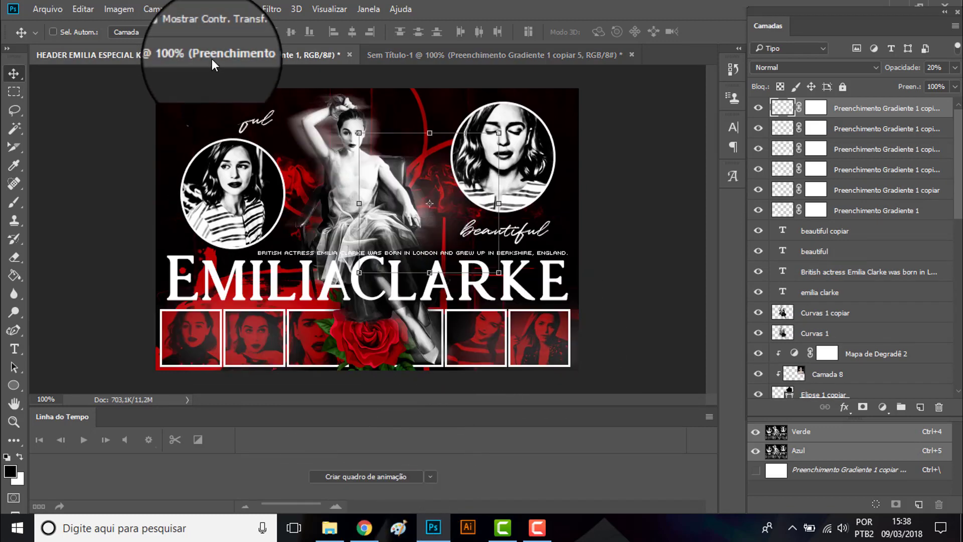
pyautogui.click(529, 55)
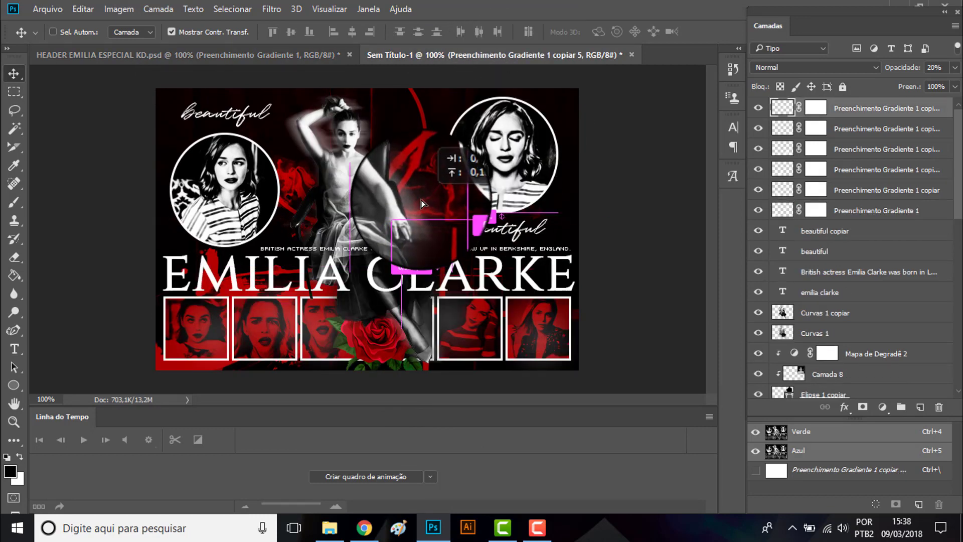
pyautogui.click(241, 55)
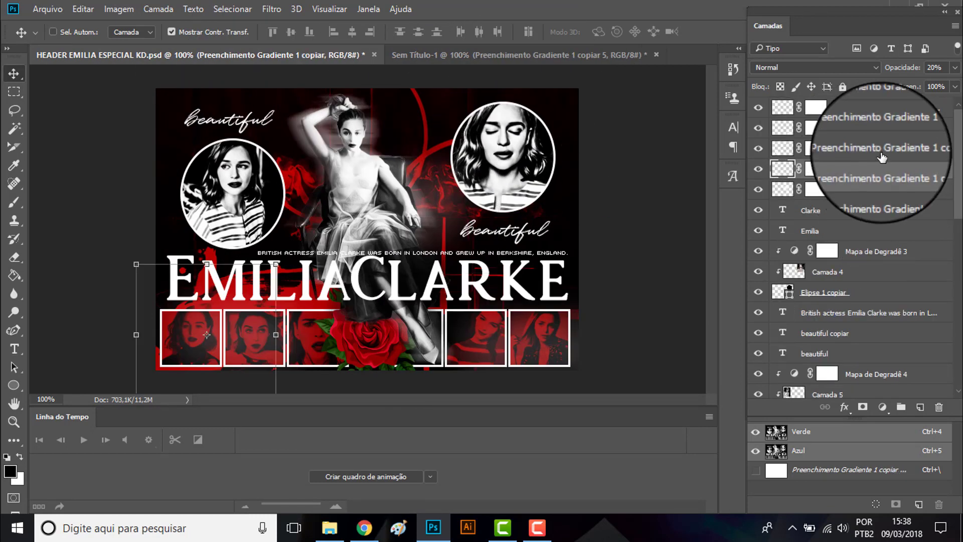
pyautogui.click(401, 55)
# Step: Enlarge the latest glow copy over the header centre, then select Camada 1
pyautogui.moveTo(447, 161); pyautogui.dragTo(473, 155)
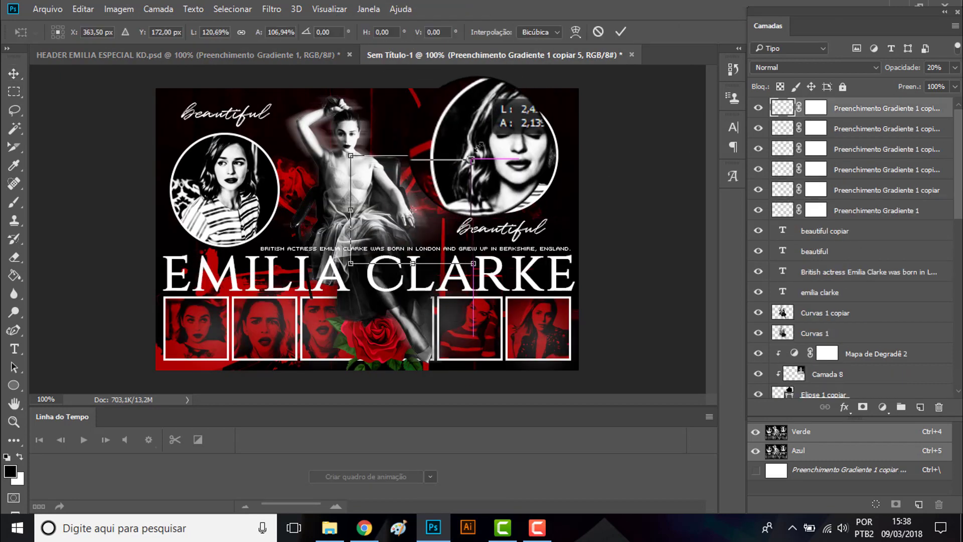
pyautogui.moveTo(350, 127); pyautogui.dragTo(469, 189)
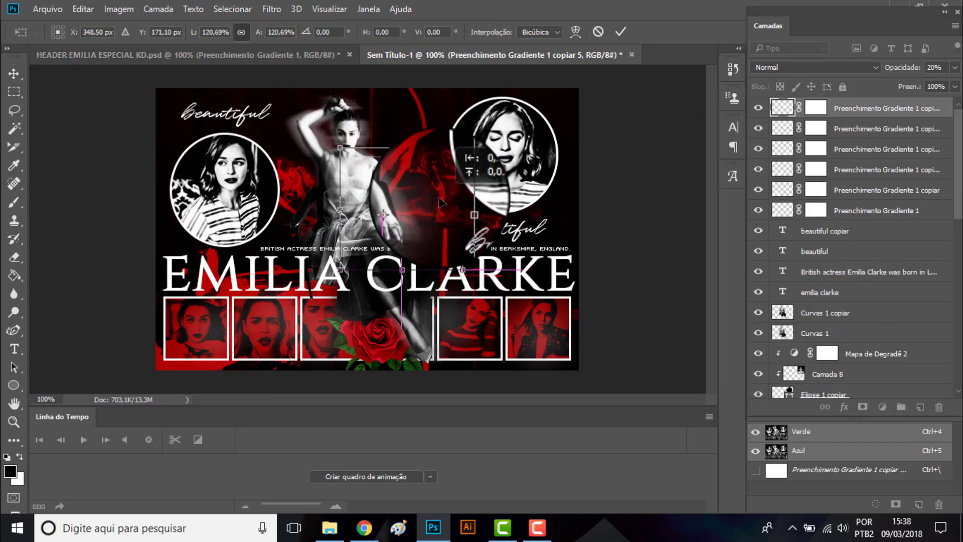
pyautogui.press('Return')
pyautogui.scroll(-5, 903, 318)
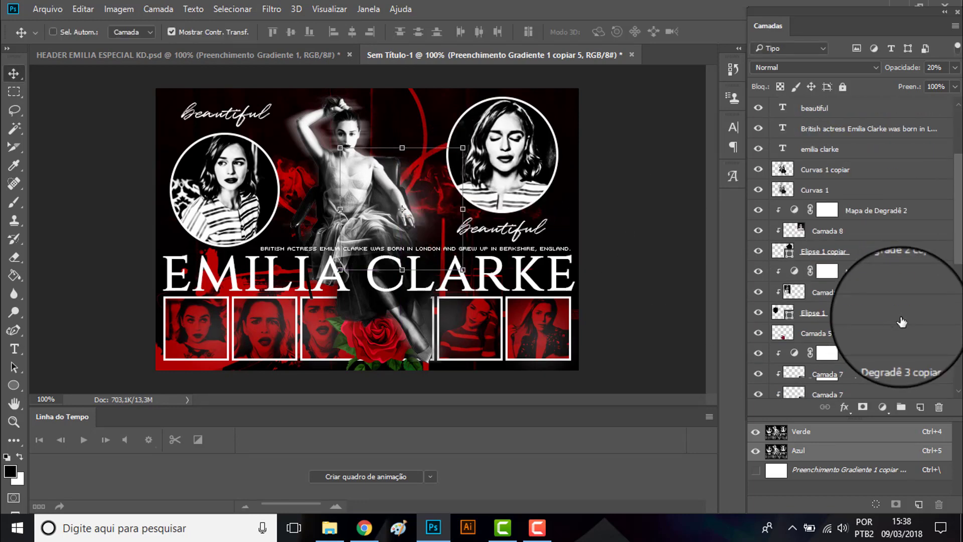
pyautogui.scroll(-5, 914, 301)
pyautogui.scroll(-5, 902, 333)
pyautogui.scroll(-3, 881, 391)
pyautogui.click(881, 390)
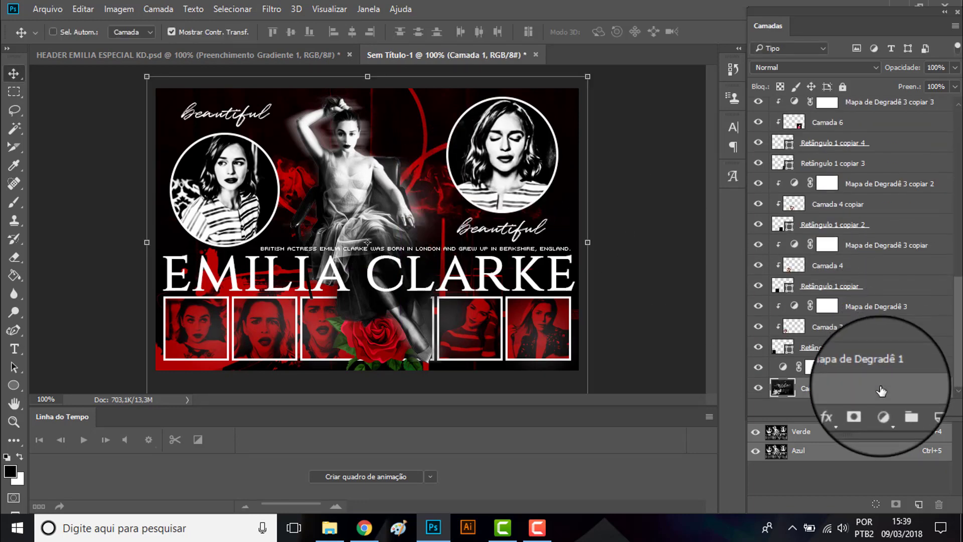